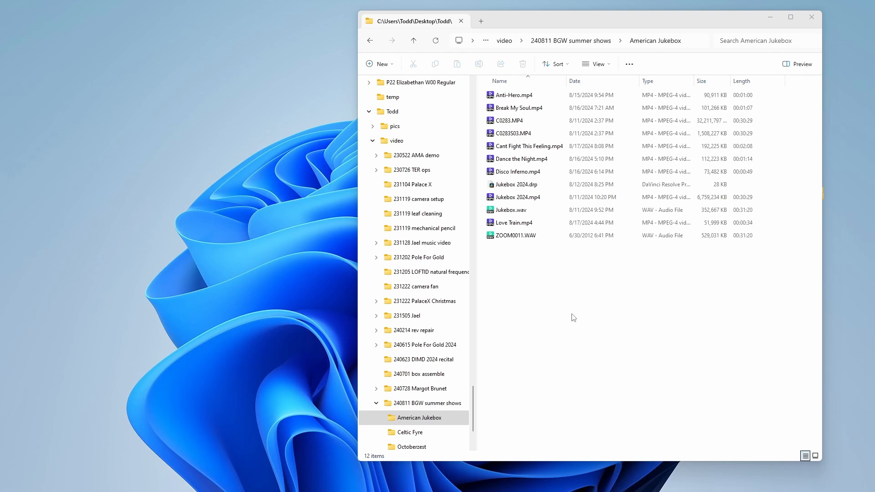
- Import C0283.MP4 and Jukebox.wav from the American Jukebox folder into DaVinci Resolve's media pool, changing the project frame rate to match the clips
{"action": "left_click", "coordinate": [505, 122]}
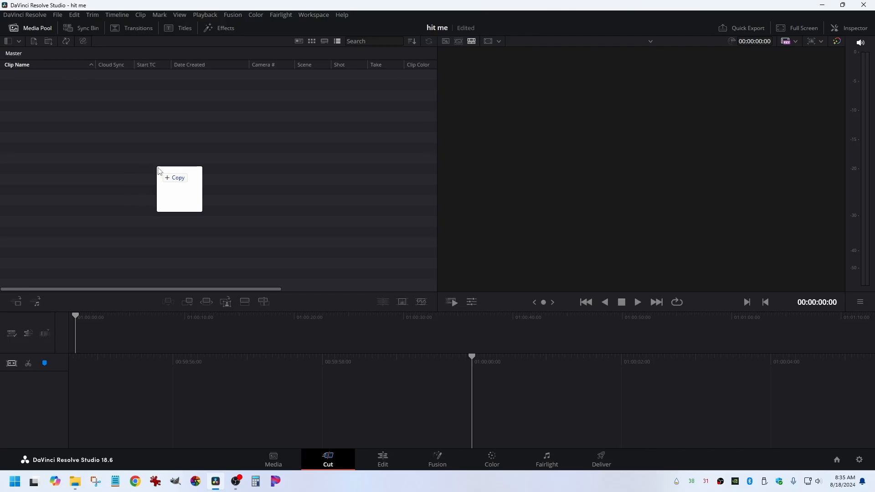
{"action": "left_click_drag", "start_coordinate": [157, 166], "coordinate": [157, 168]}
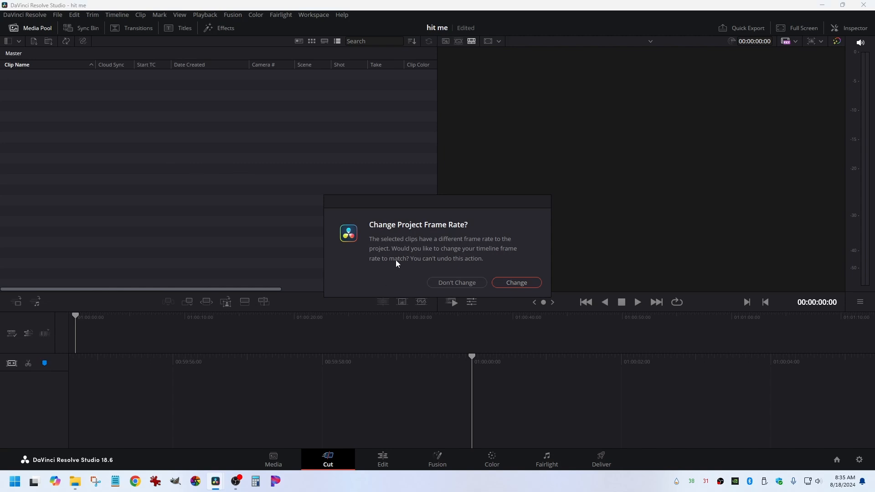
{"action": "left_click", "coordinate": [515, 283]}
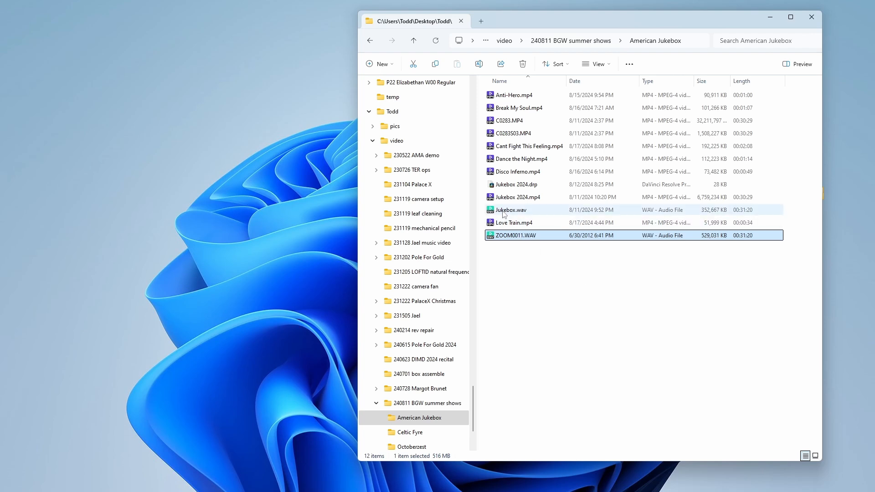
{"action": "mouse_move", "coordinate": [513, 237]}
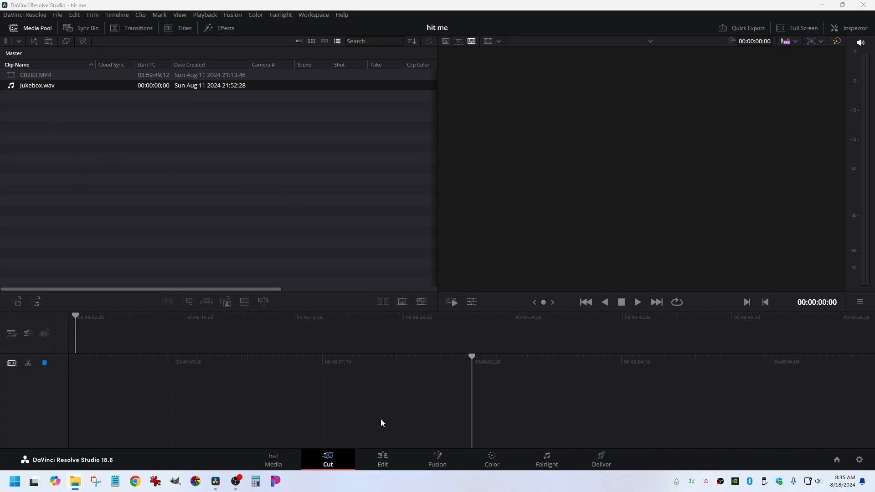
- Place C0283.MP4 at the start of a new timeline on the Edit page and add Jukebox.wav below it on a second audio track
{"action": "left_click", "coordinate": [382, 459]}
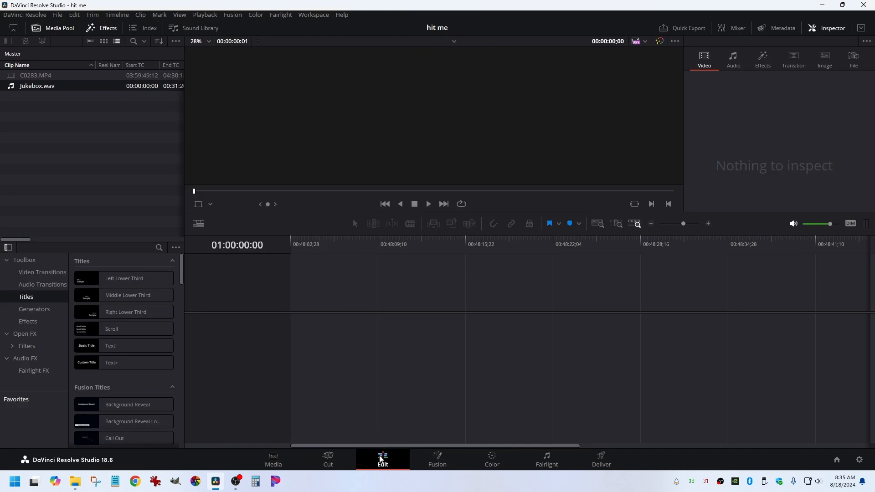
{"action": "left_click_drag", "start_coordinate": [36, 78], "coordinate": [297, 333]}
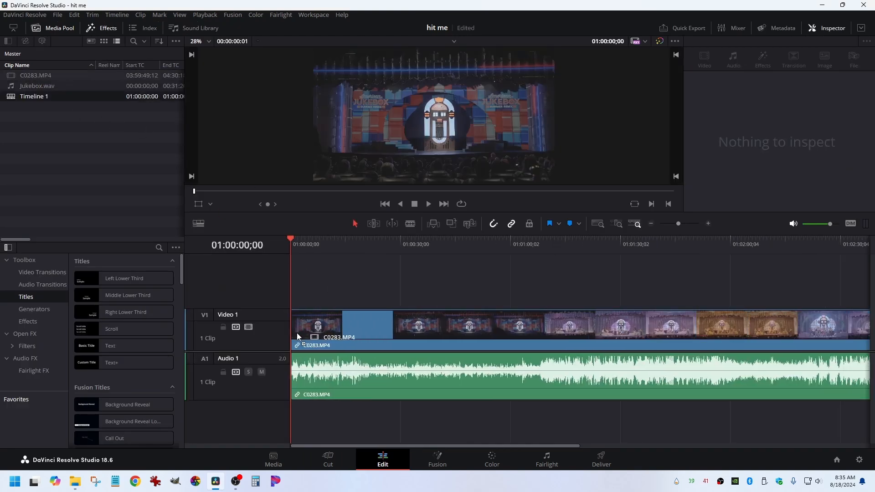
{"action": "left_click_drag", "start_coordinate": [32, 85], "coordinate": [297, 422]}
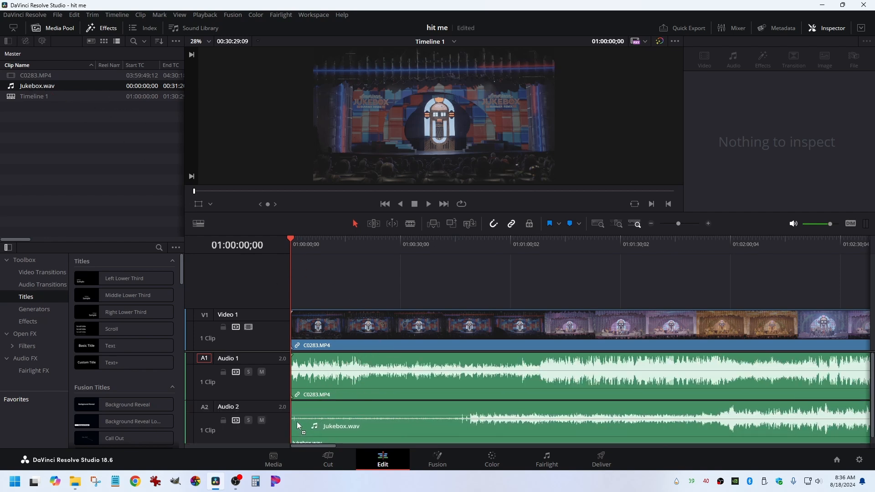
- Auto-align the C0283.MP4 and Jukebox.wav timeline clips based on their waveforms
{"action": "left_click", "coordinate": [452, 376]}
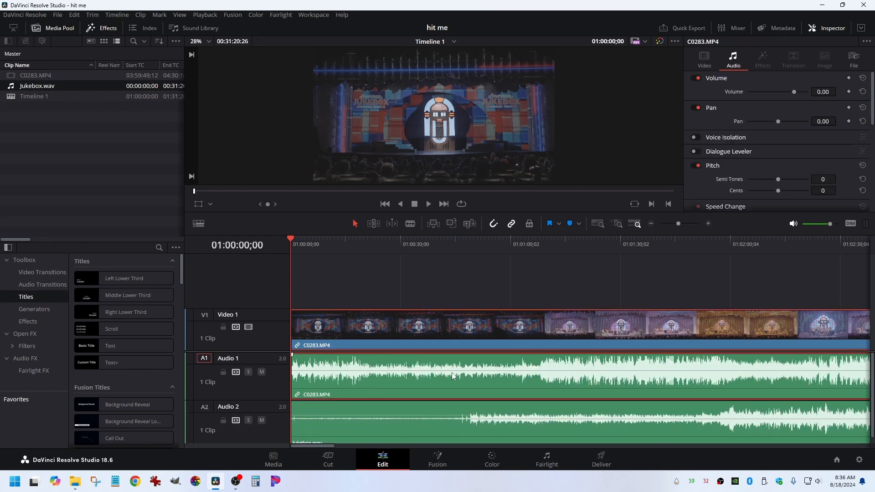
{"action": "left_click", "coordinate": [433, 430], "text": "ctrl"}
{"action": "right_click", "coordinate": [434, 428]}
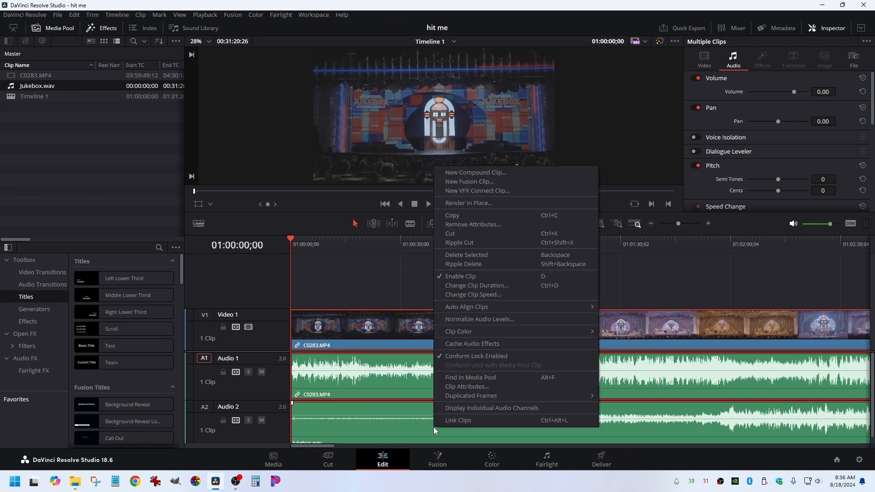
{"action": "mouse_move", "coordinate": [475, 311]}
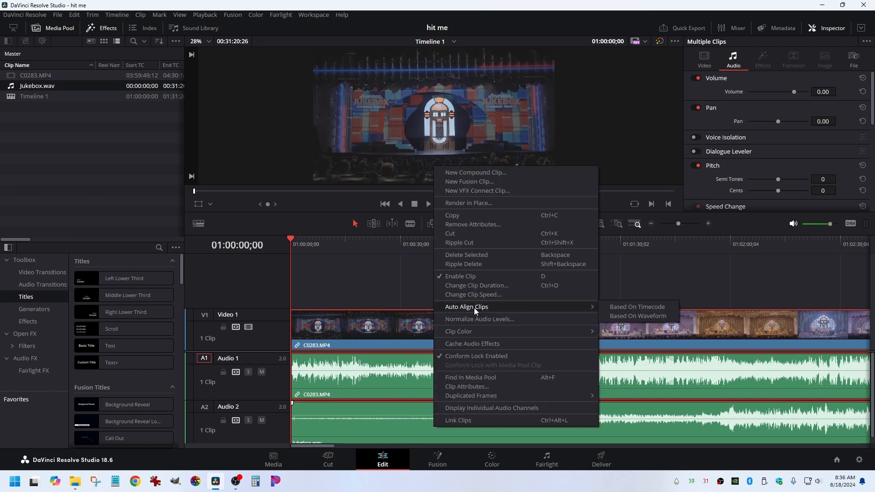
{"action": "left_click", "coordinate": [637, 315]}
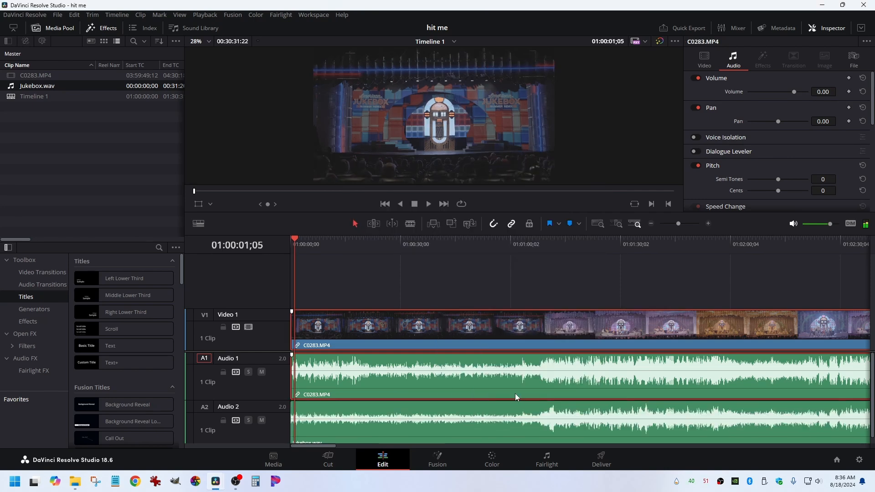
- Review the uncorrected footage full screen near the start of the timeline and at 01:02:42;18, and check both audio tracks' waveforms
{"action": "key", "text": "ctrl+minus"}
{"action": "key", "text": "ctrl+minus"}
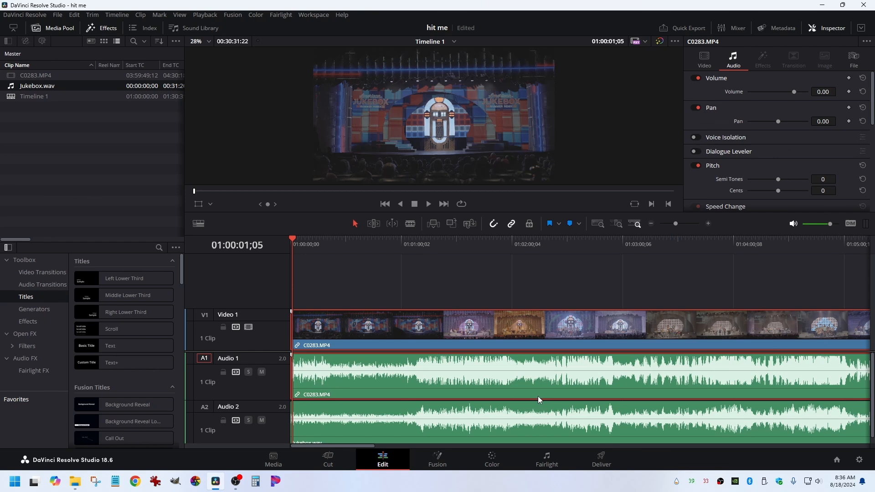
{"action": "key", "text": "ctrl+f"}
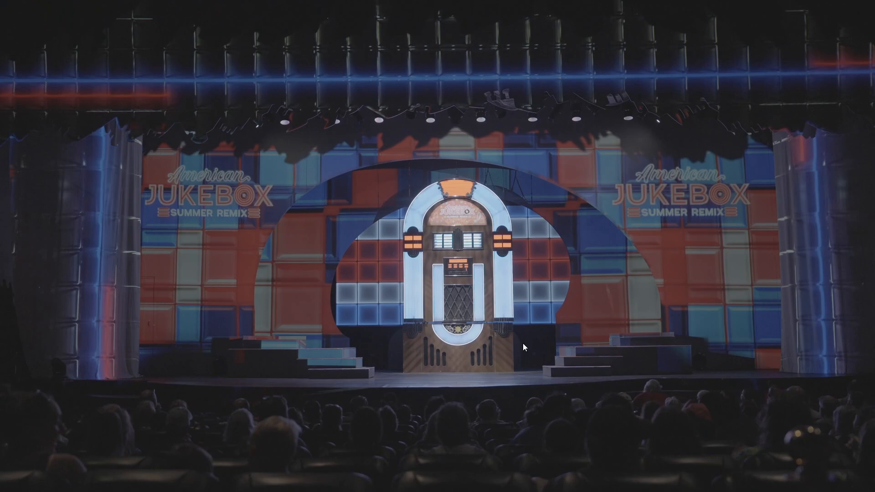
{"action": "key", "text": "Escape"}
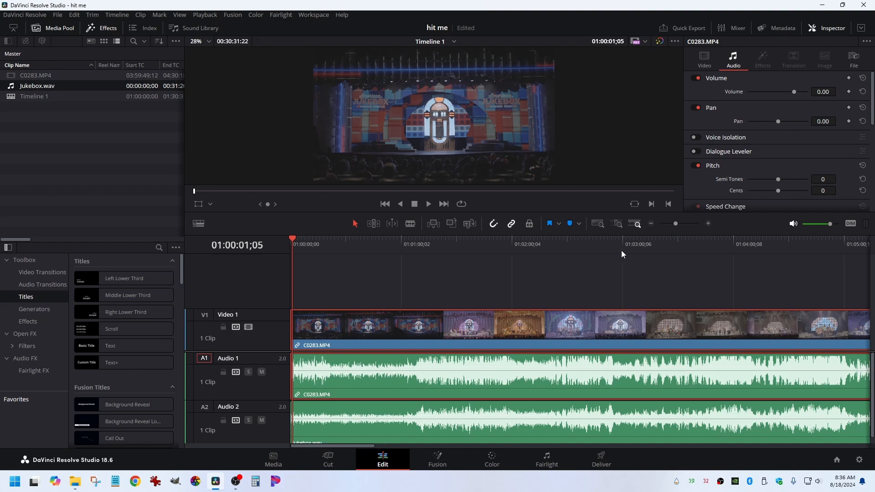
{"action": "left_click", "coordinate": [590, 240]}
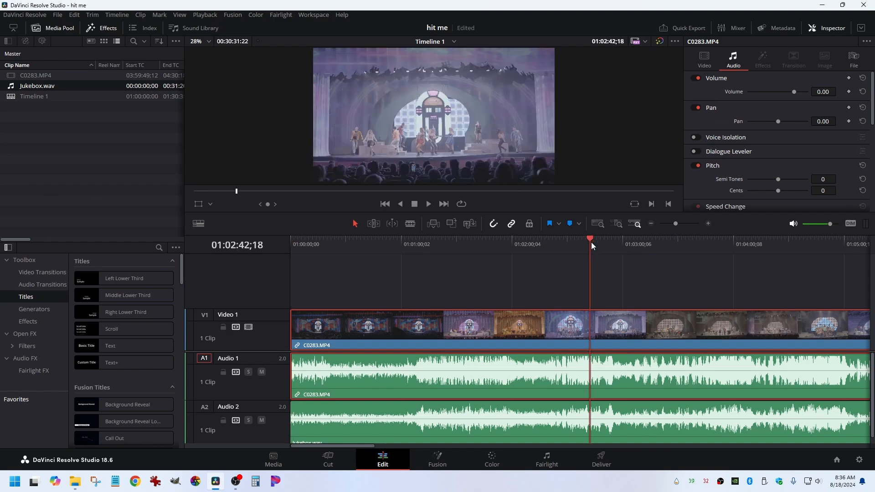
{"action": "key", "text": "ctrl+f"}
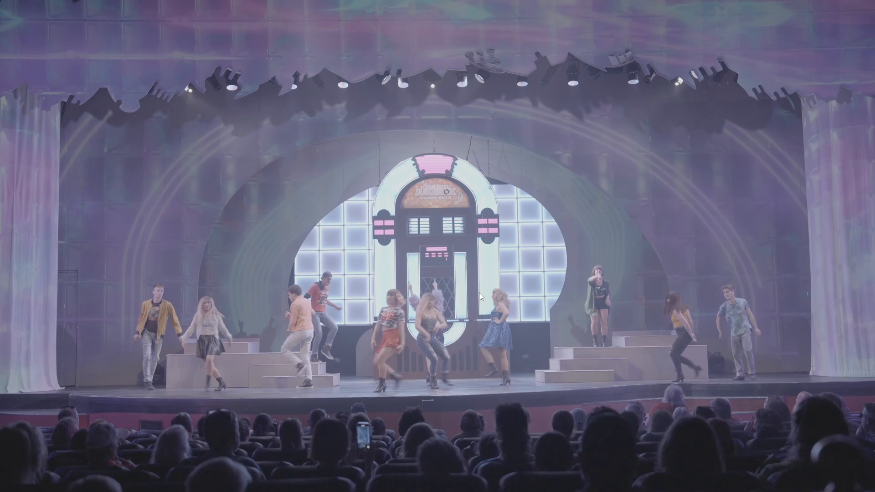
{"action": "key", "text": "Escape"}
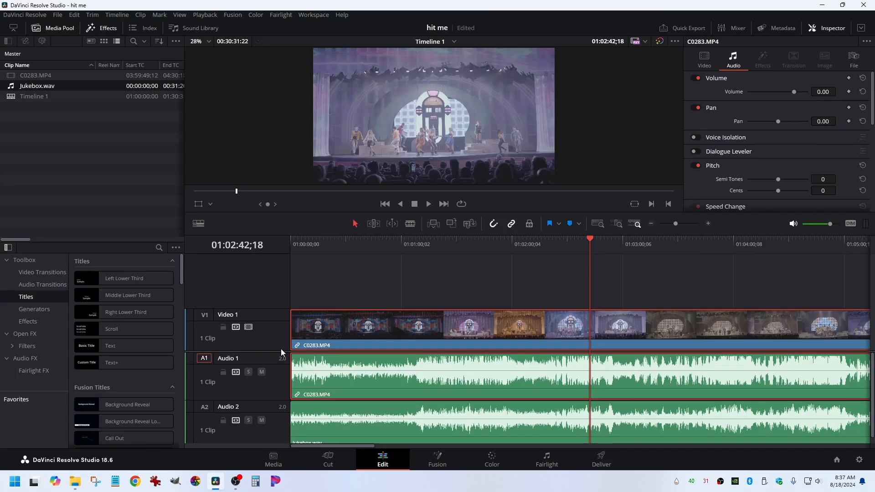
{"action": "scroll", "coordinate": [464, 370], "scroll_direction": "down", "scroll_amount": 2}
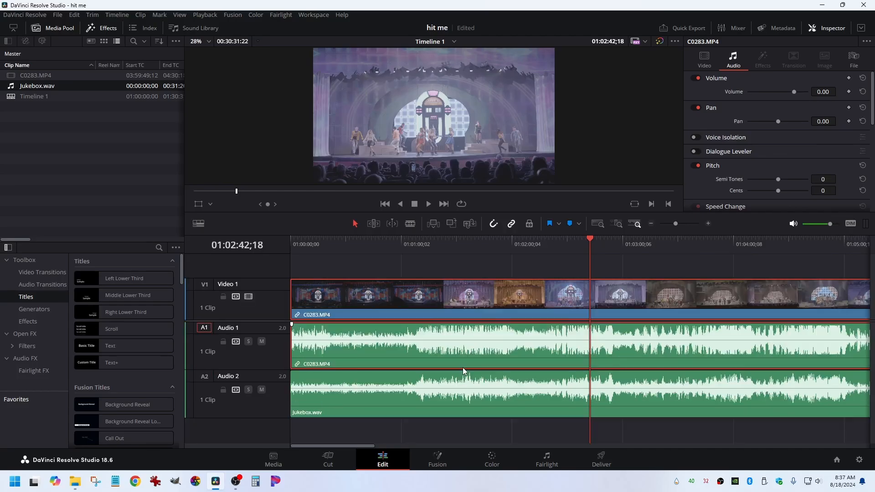
- Set the project's timeline resolution to 3840 x 2160 Ultra HD
{"action": "left_click", "coordinate": [273, 460]}
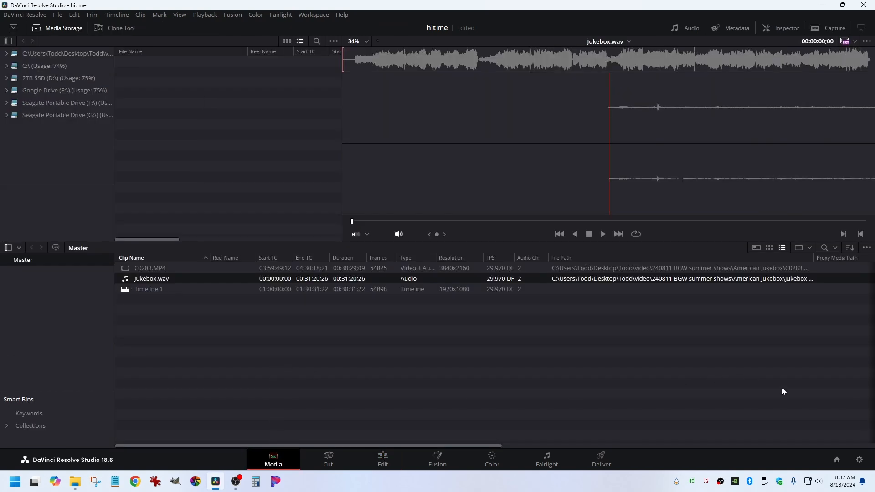
{"action": "left_click", "coordinate": [860, 460]}
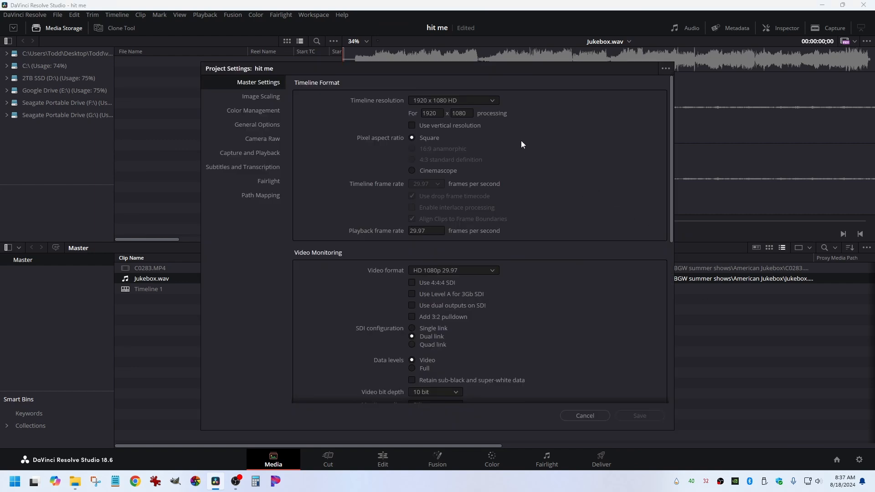
{"action": "left_click", "coordinate": [491, 100]}
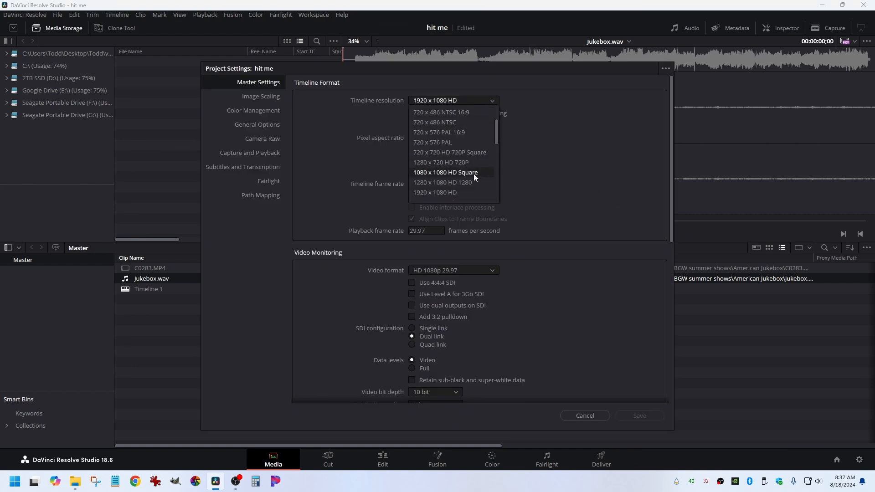
{"action": "left_click", "coordinate": [446, 152]}
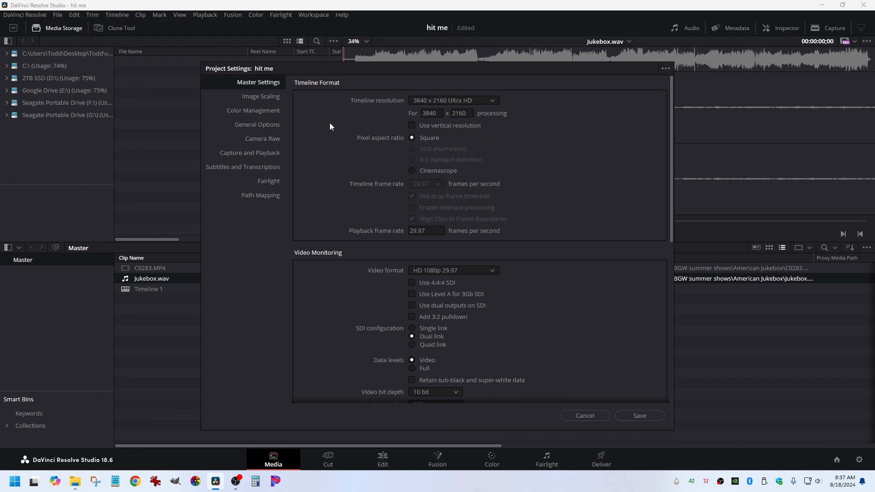
- Set the project's color science to DaVinci YRGB Color Managed and save the project settings
{"action": "left_click", "coordinate": [253, 111]}
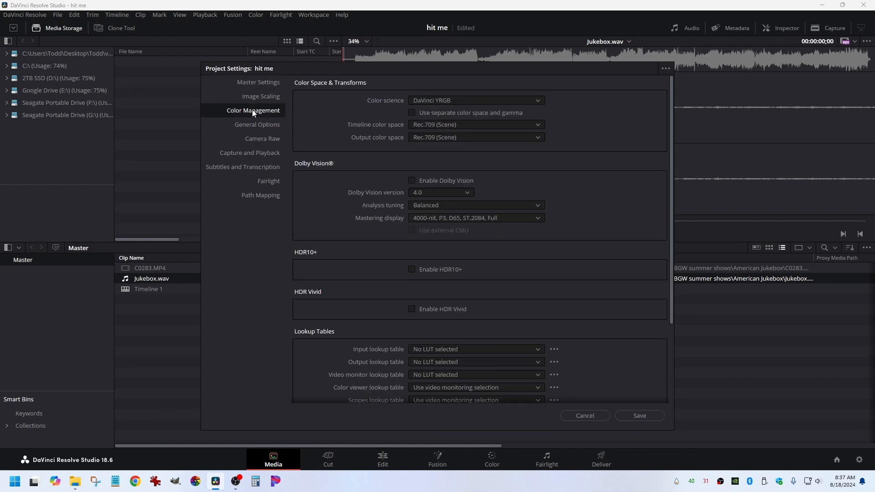
{"action": "left_click", "coordinate": [451, 100]}
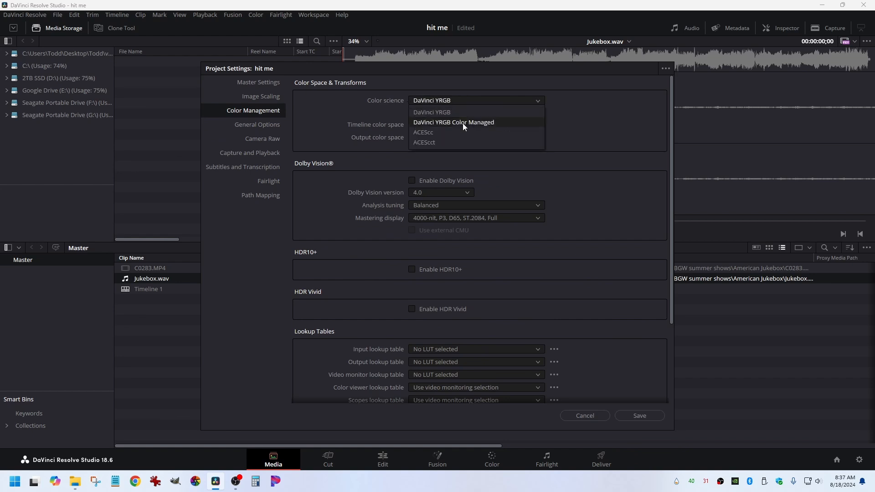
{"action": "left_click", "coordinate": [463, 123]}
{"action": "left_click", "coordinate": [630, 416]}
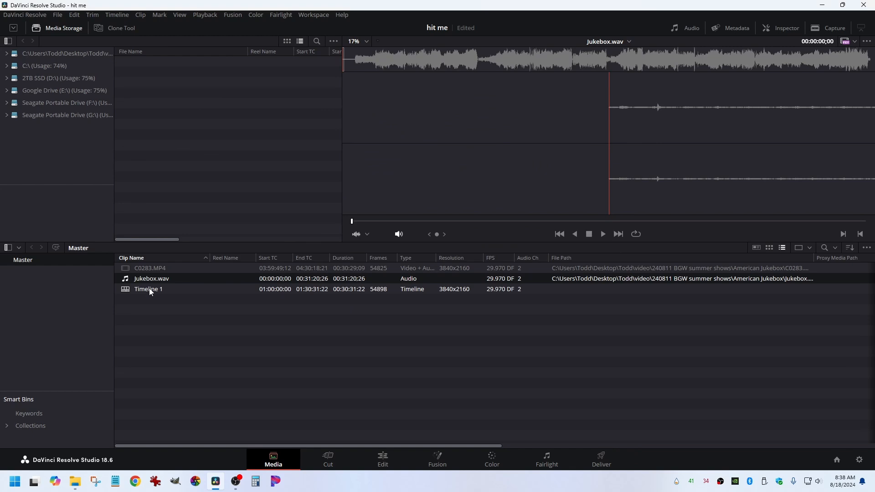
- Assign the Sony S-Gamut3.Cine/S-Log3 input color space to the C0283.MP4 clip on the Media page
{"action": "left_click", "coordinate": [152, 269]}
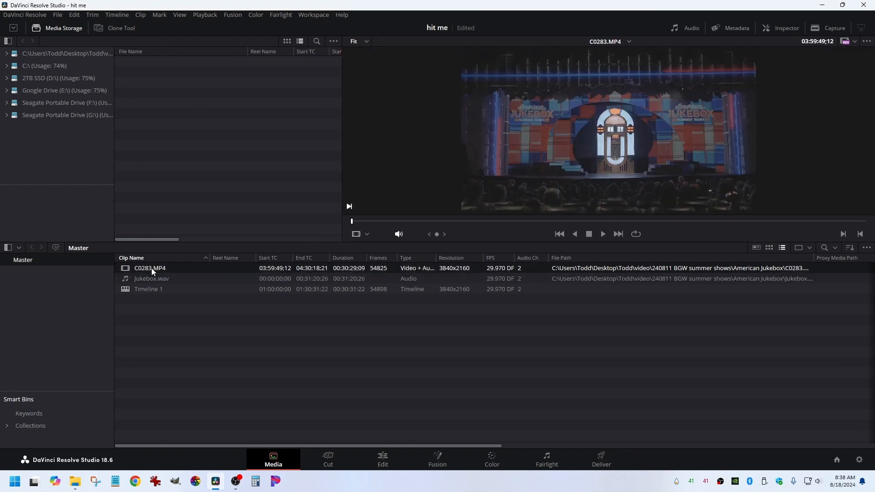
{"action": "right_click", "coordinate": [151, 268]}
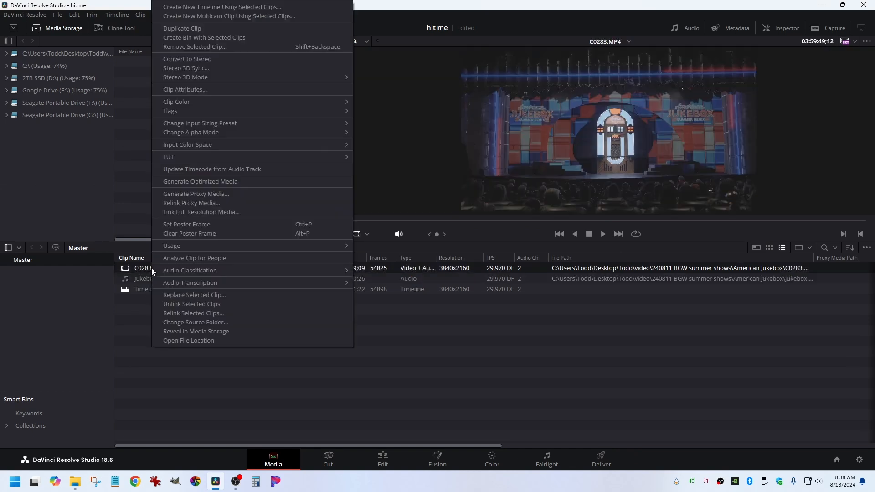
{"action": "mouse_move", "coordinate": [195, 145]}
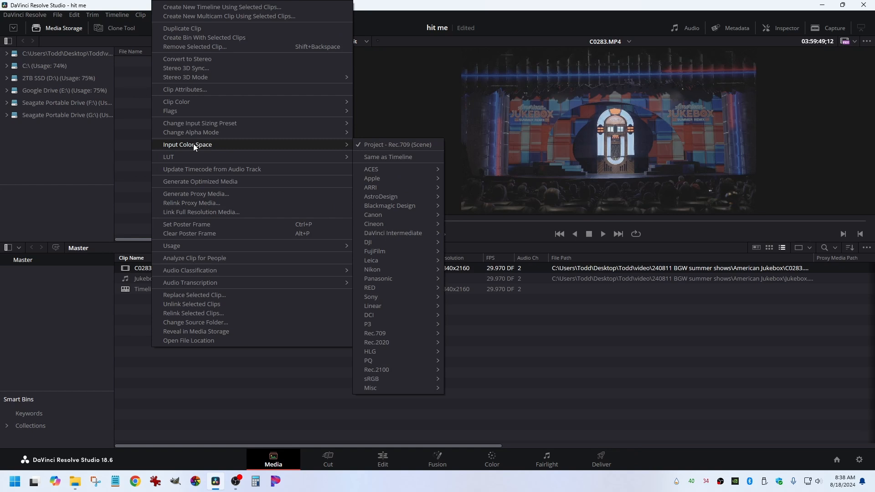
{"action": "mouse_move", "coordinate": [396, 295]}
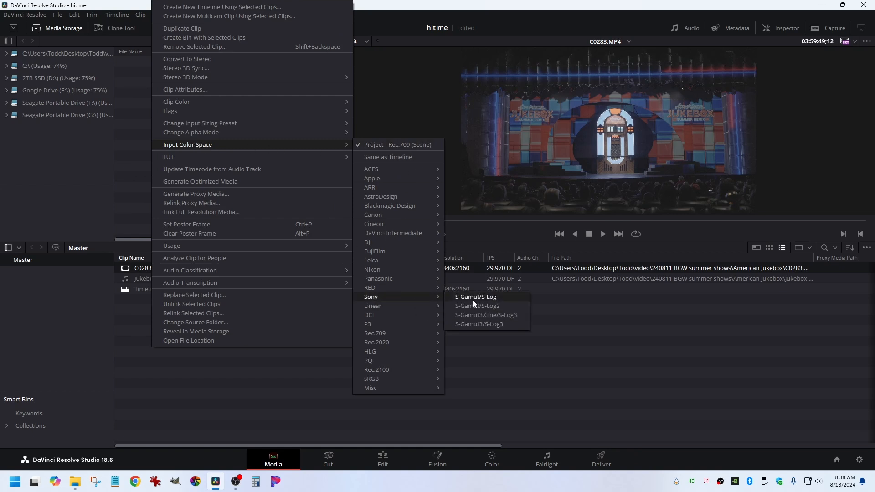
{"action": "left_click", "coordinate": [505, 316]}
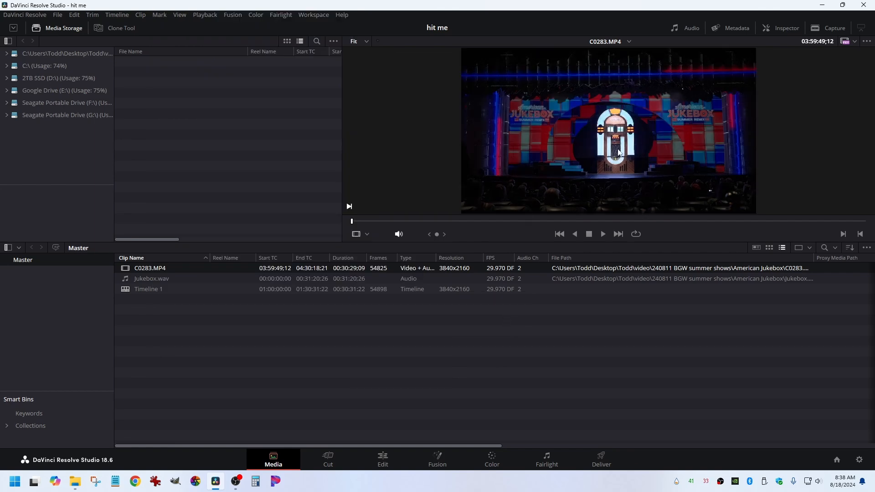
- Review the color-managed footage full screen, first the source clip and also the Edit page timeline at 01:02:32;22
{"action": "key", "text": "ctrl+f"}
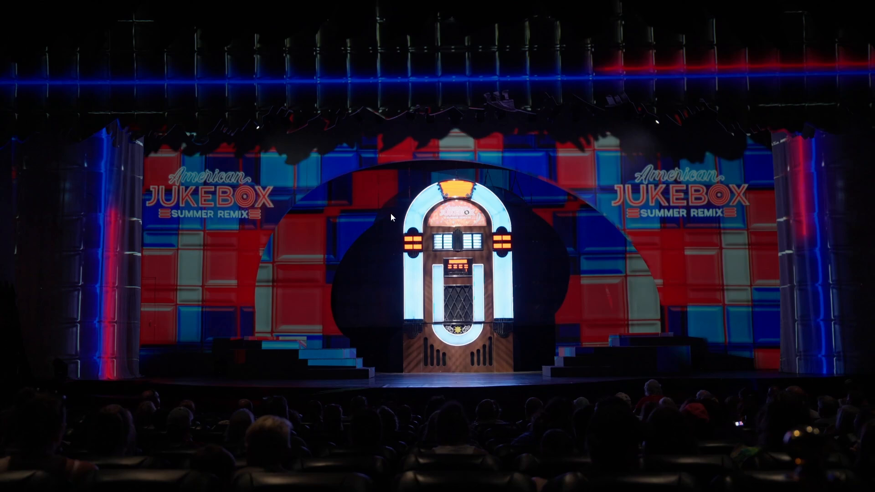
{"action": "key", "text": "Escape"}
{"action": "left_click", "coordinate": [573, 240]}
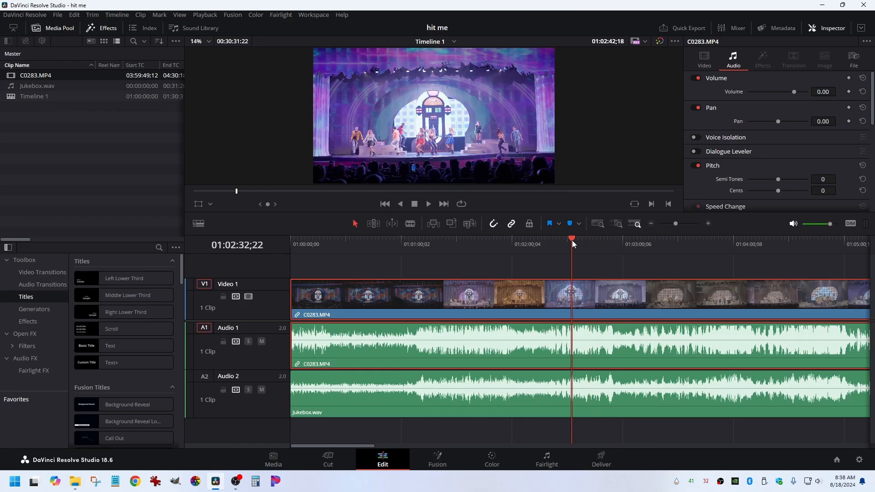
{"action": "key", "text": "ctrl+f"}
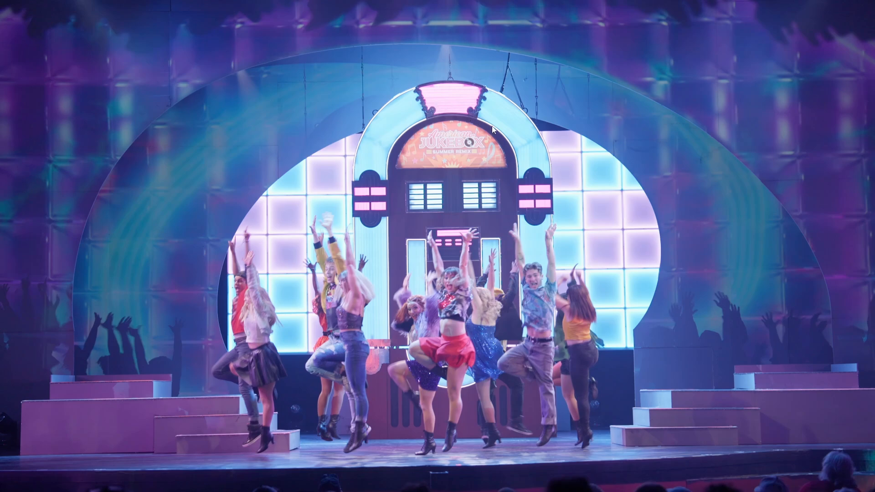
{"action": "key", "text": "Escape"}
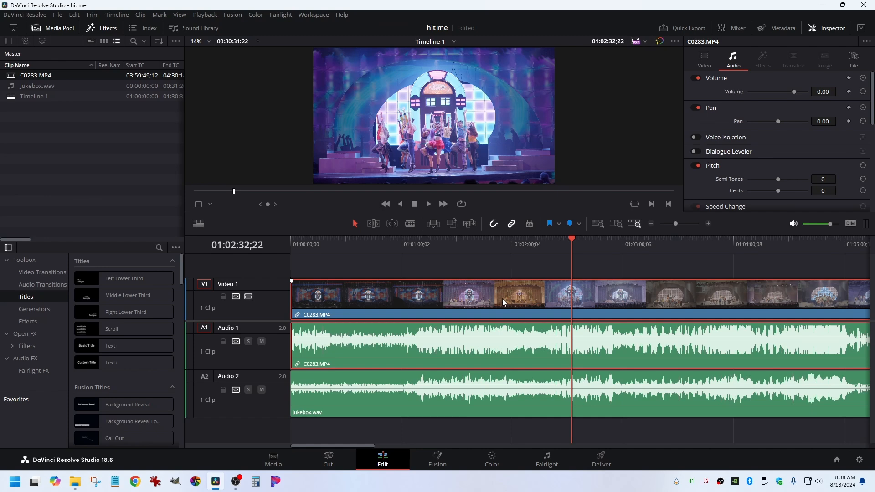
- Split the C0283.MP4 and Jukebox.wav clips at 01:23:46;07 and ripple delete everything before that point on all tracks
{"action": "left_click", "coordinate": [382, 399]}
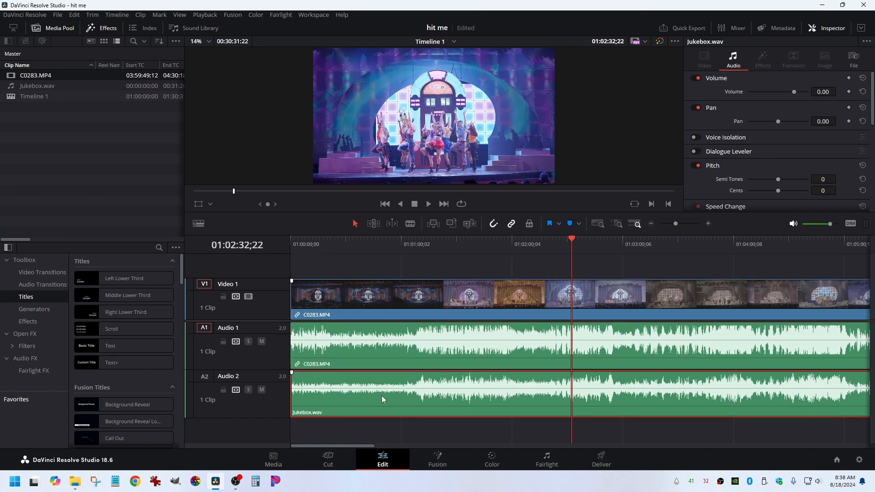
{"action": "left_click", "coordinate": [389, 337]}
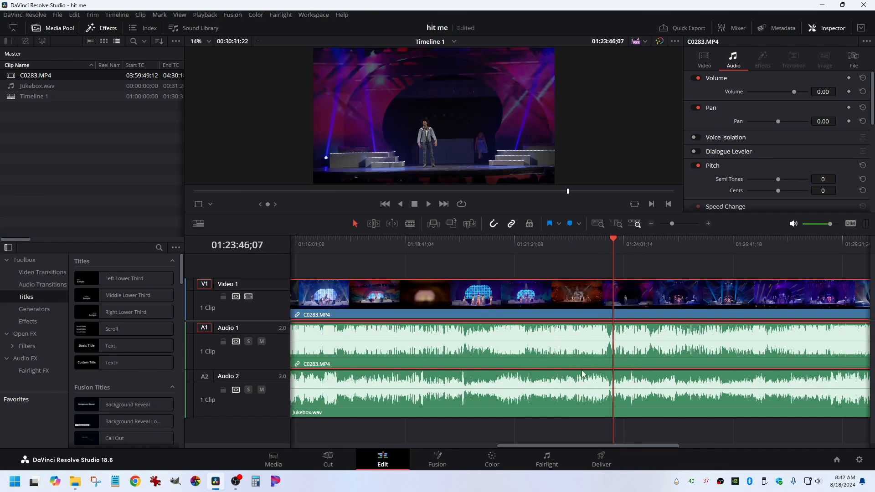
{"action": "left_click", "coordinate": [664, 302]}
{"action": "left_click", "coordinate": [653, 381], "text": "ctrl"}
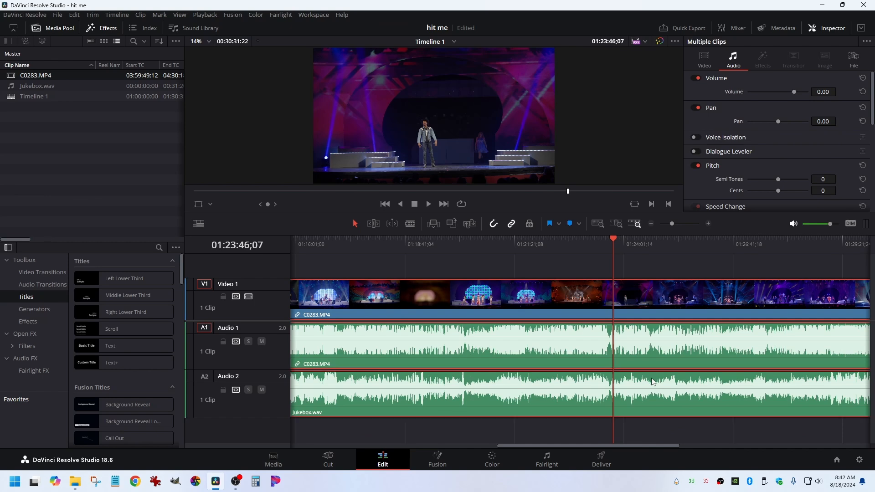
{"action": "key", "text": "ctrl+backslash"}
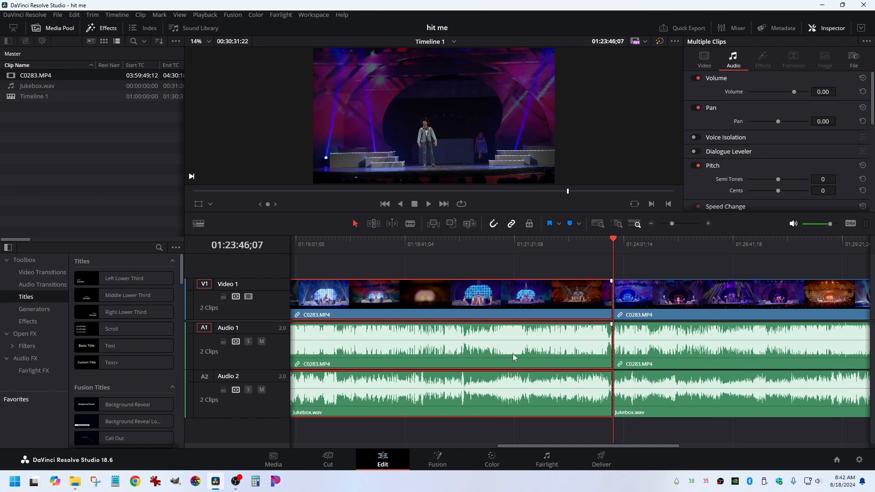
{"action": "key", "text": "Delete"}
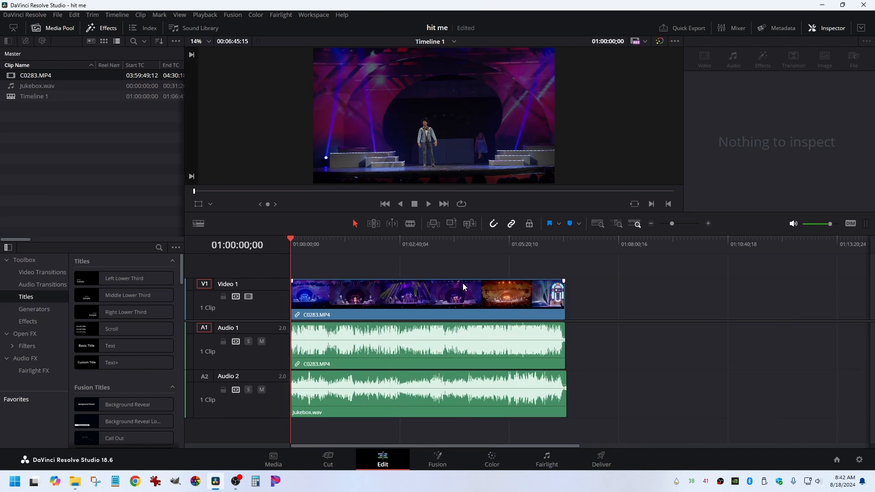
- Split the video and both audio tracks at 01:01:32;26 and delete everything after the cut
{"action": "key", "text": "shift+z"}
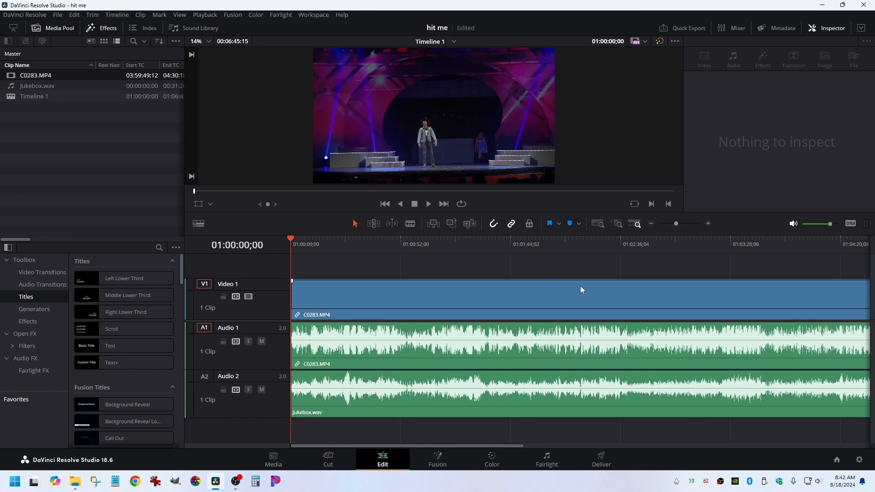
{"action": "left_click", "coordinate": [482, 239]}
{"action": "key", "text": "space"}
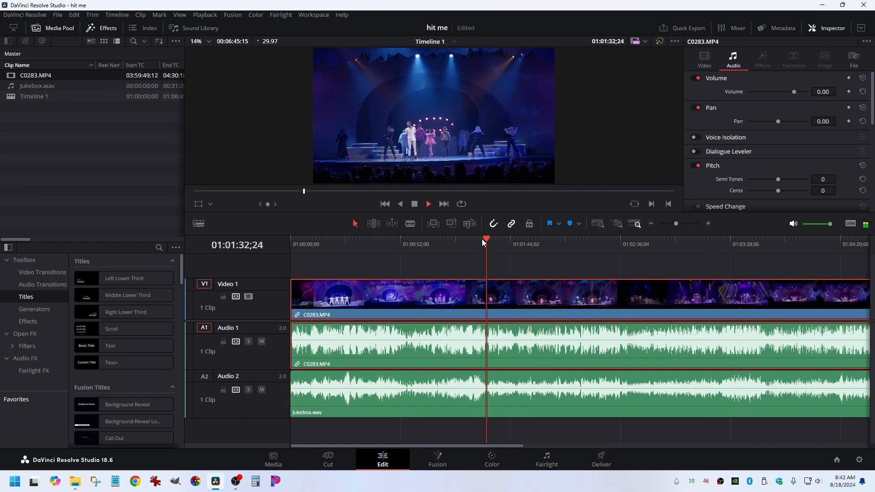
{"action": "key", "text": "space"}
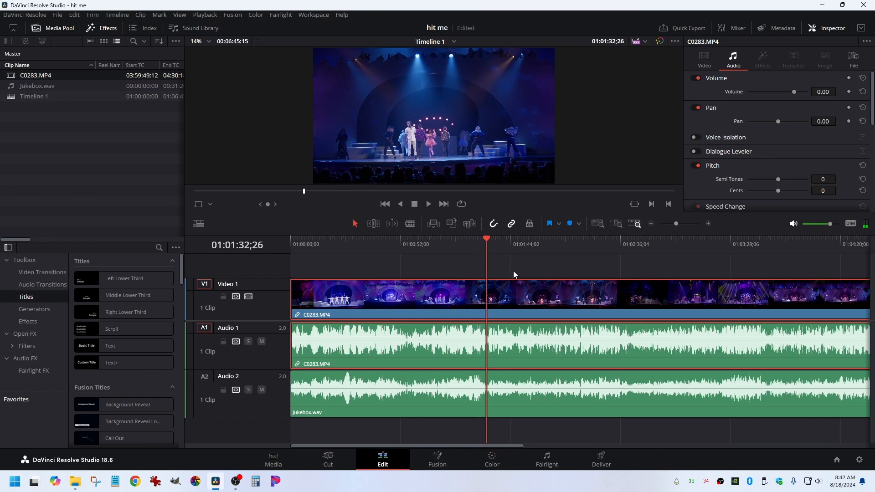
{"action": "left_click", "coordinate": [558, 386], "text": "ctrl"}
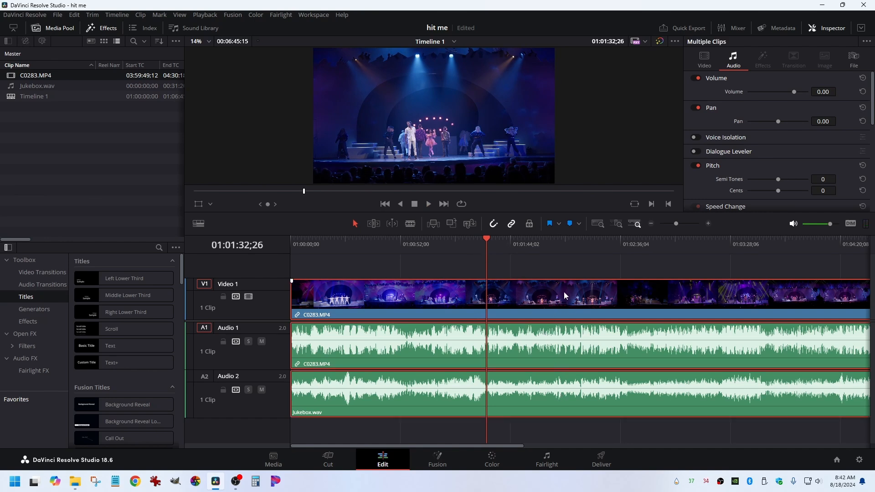
{"action": "key", "text": "ctrl+b"}
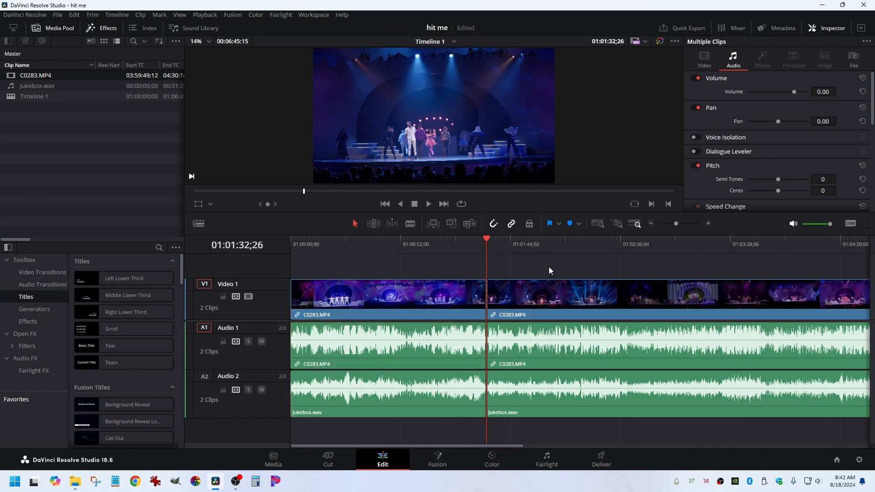
{"action": "left_click_drag", "start_coordinate": [549, 266], "coordinate": [599, 439]}
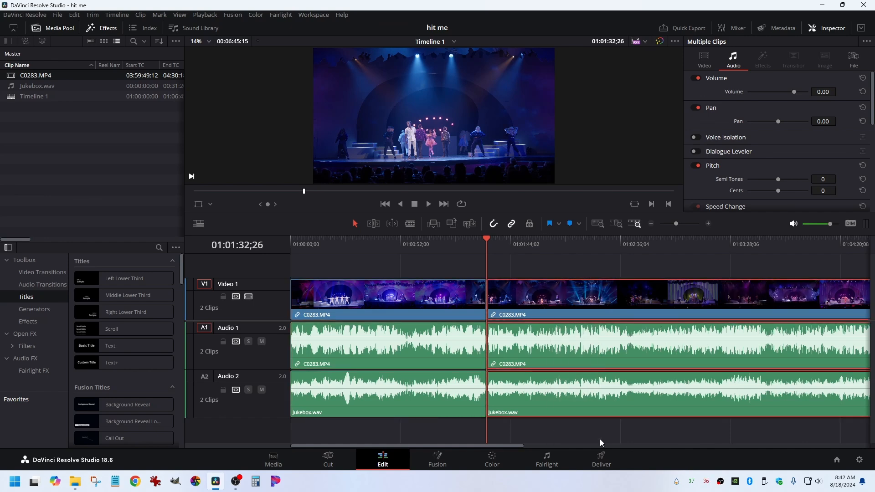
{"action": "key", "text": "Delete"}
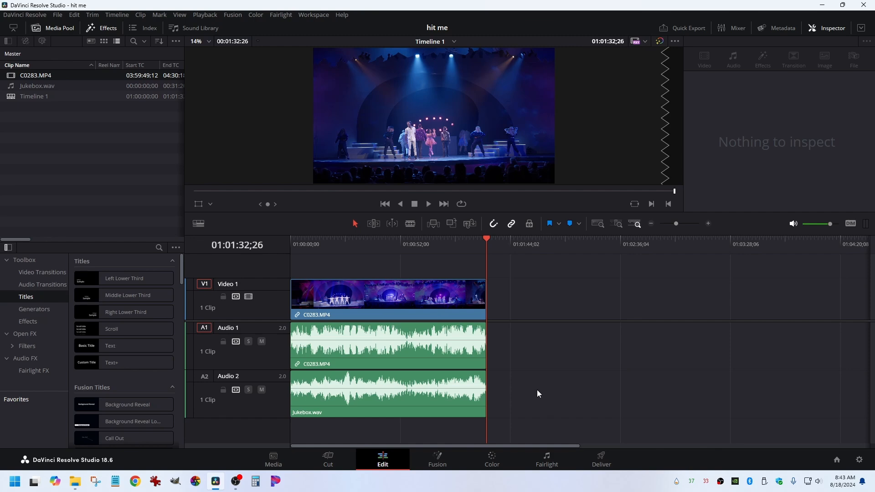
- Play the opening, split all tracks at 01:00:04;20 and ripple delete the section before the cut
{"action": "key", "text": "Home"}
{"action": "scroll", "coordinate": [529, 398], "scroll_direction": "up", "scroll_amount": 1}
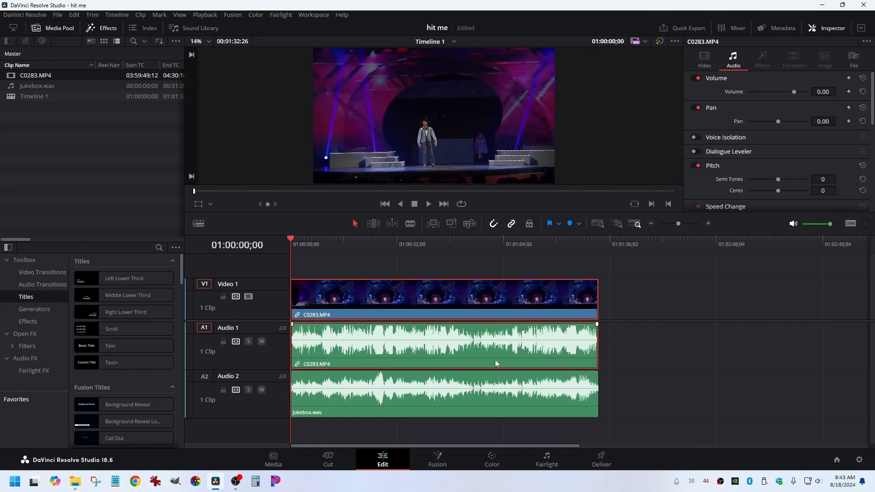
{"action": "scroll", "coordinate": [495, 360], "scroll_direction": "up", "scroll_amount": 1}
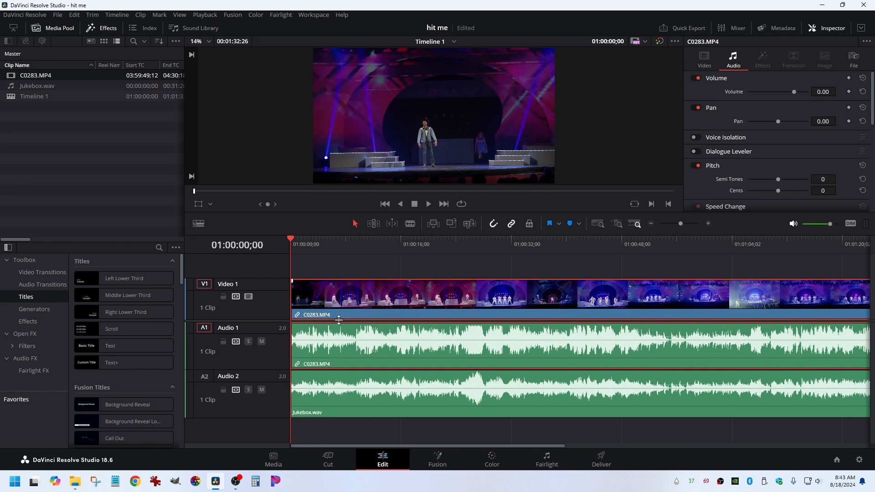
{"action": "scroll", "coordinate": [332, 338], "scroll_direction": "up", "scroll_amount": 2}
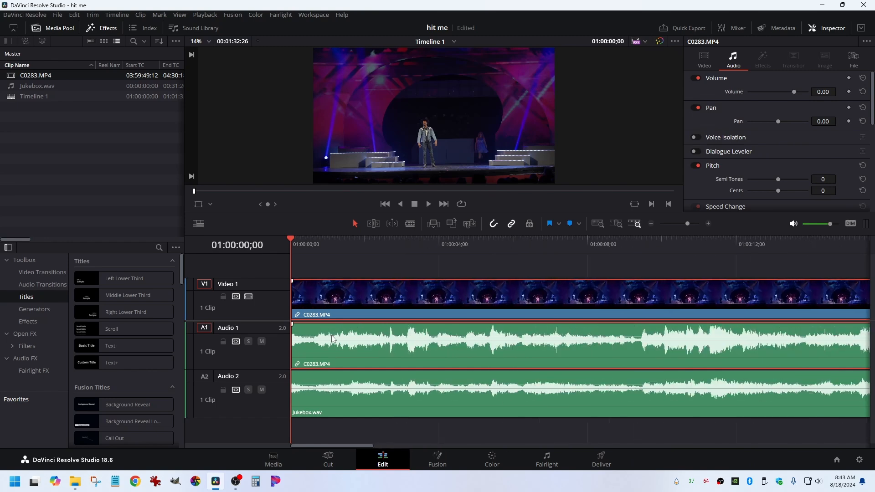
{"action": "scroll", "coordinate": [369, 349], "scroll_direction": "up", "scroll_amount": 1}
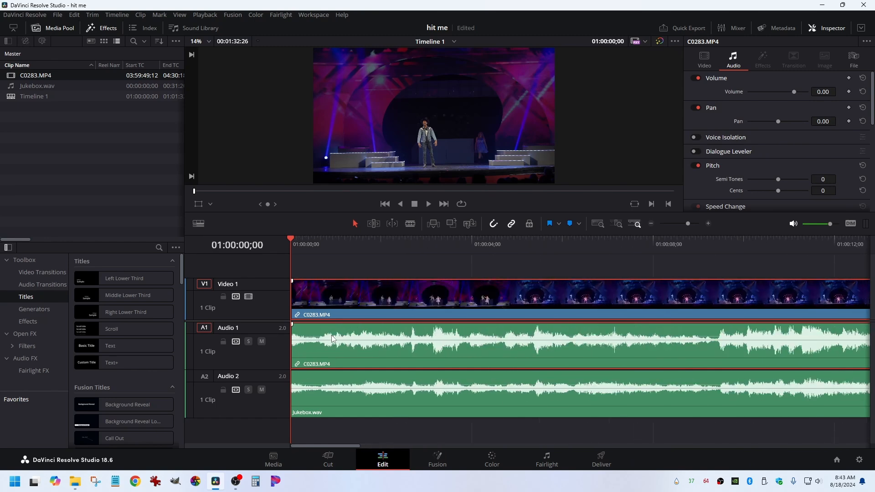
{"action": "left_click", "coordinate": [409, 355]}
{"action": "key", "text": "space"}
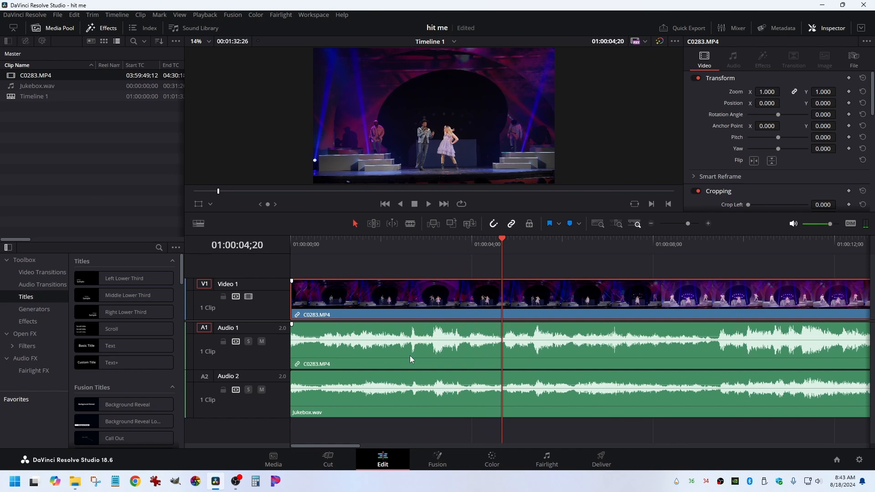
{"action": "left_click", "coordinate": [550, 356]}
{"action": "left_click", "coordinate": [555, 406], "text": "ctrl"}
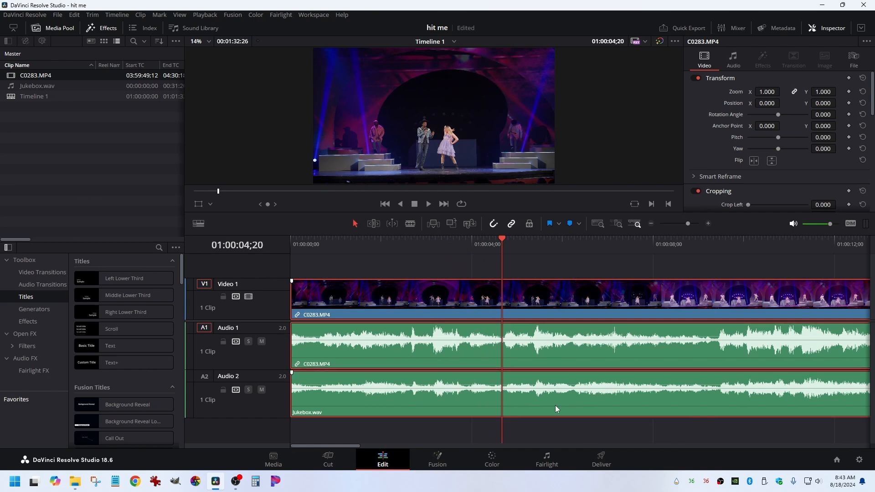
{"action": "key", "text": "ctrl+backslash"}
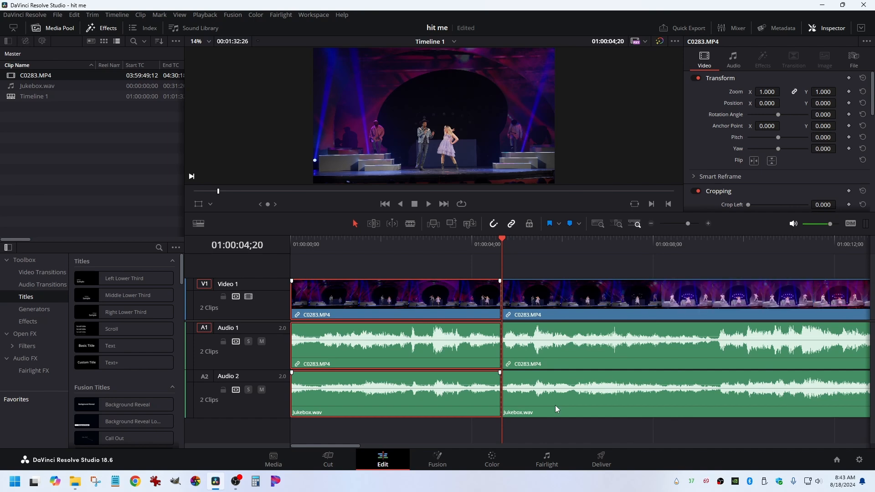
{"action": "key", "text": "Delete"}
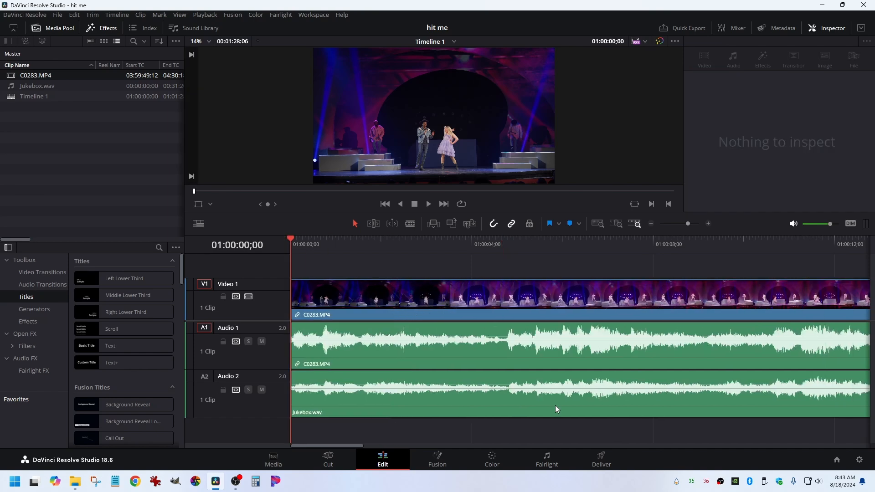
- Find the final cut point frame by frame, split all tracks at 01:01:24;09 and delete the remainder after it
{"action": "key", "text": "End"}
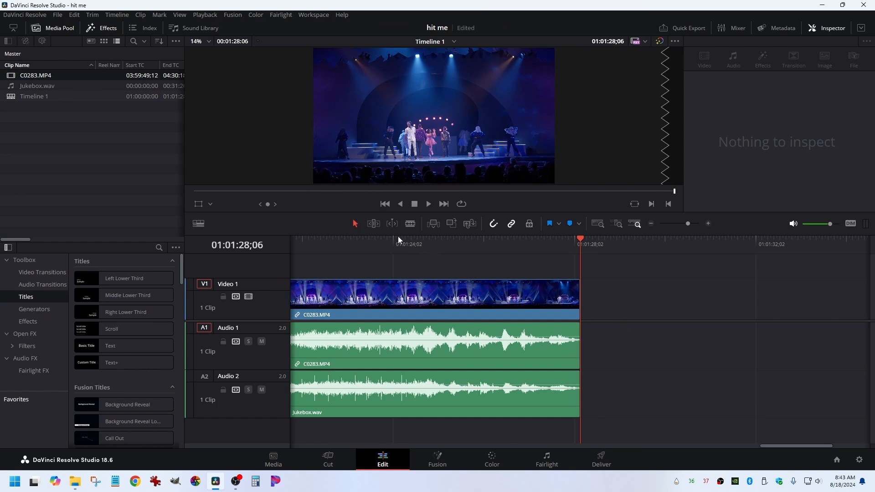
{"action": "left_click", "coordinate": [382, 238]}
{"action": "key", "text": "space"}
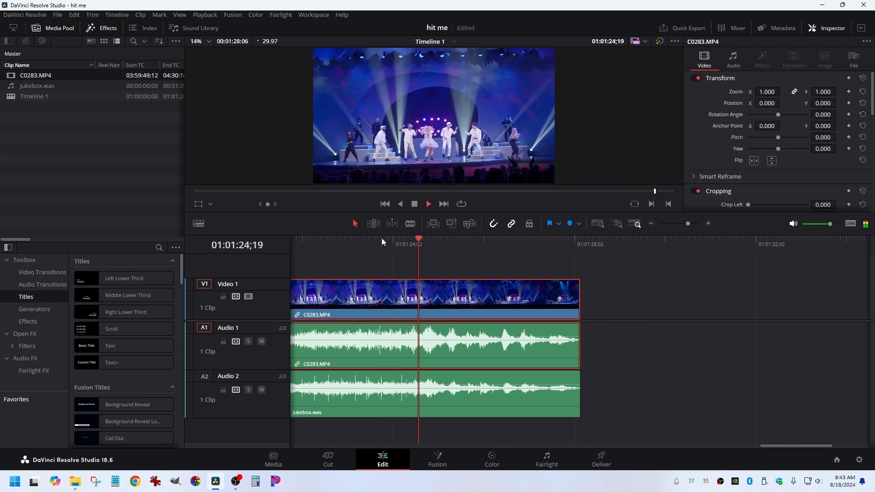
{"action": "key", "text": "space"}
{"action": "key", "text": "Right"}
{"action": "key", "text": "Right"}
{"action": "key", "text": "Right"}
{"action": "key", "text": "Right"}
{"action": "key", "text": "Right"}
{"action": "key", "text": "Right"}
{"action": "key", "text": "Right"}
{"action": "key", "text": "Right"}
{"action": "key", "text": "Right"}
{"action": "key", "text": "Right"}
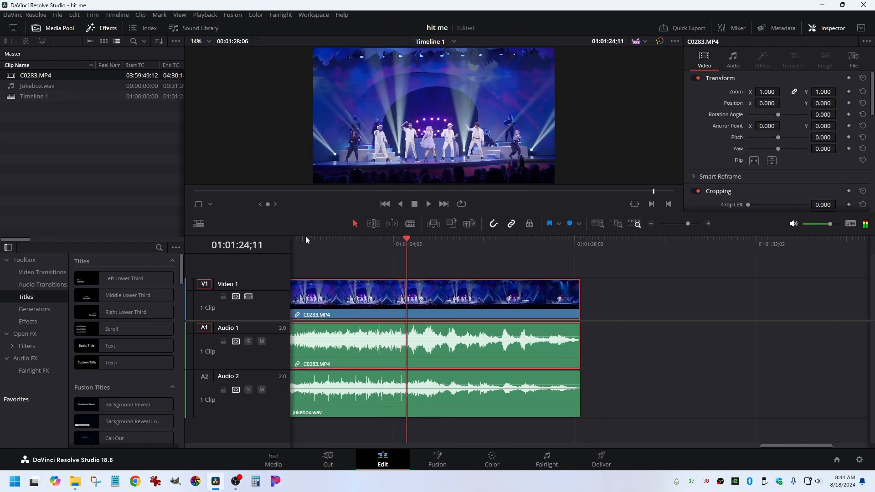
{"action": "key", "text": "Left"}
{"action": "key", "text": "Left"}
{"action": "key", "text": "Left"}
{"action": "key", "text": "Left"}
{"action": "key", "text": "Left"}
{"action": "key", "text": "Left"}
{"action": "key", "text": "Left"}
{"action": "key", "text": "Left"}
{"action": "key", "text": "Left"}
{"action": "key", "text": "Left"}
{"action": "key", "text": "Left"}
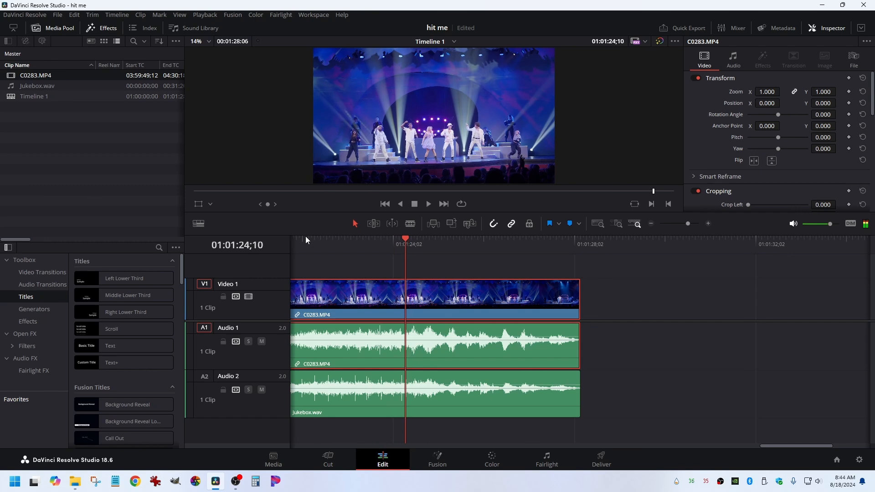
{"action": "key", "text": "Right"}
{"action": "key", "text": "Right"}
{"action": "key", "text": "Right"}
{"action": "key", "text": "Right"}
{"action": "key", "text": "Right"}
{"action": "key", "text": "Right"}
{"action": "key", "text": "Right"}
{"action": "key", "text": "Right"}
{"action": "key", "text": "Right"}
{"action": "key", "text": "Right"}
{"action": "key", "text": "Right"}
{"action": "key", "text": "Left"}
{"action": "key", "text": "Left"}
{"action": "key", "text": "Left"}
{"action": "key", "text": "Left"}
{"action": "key", "text": "Left"}
{"action": "key", "text": "Left"}
{"action": "key", "text": "Left"}
{"action": "key", "text": "Left"}
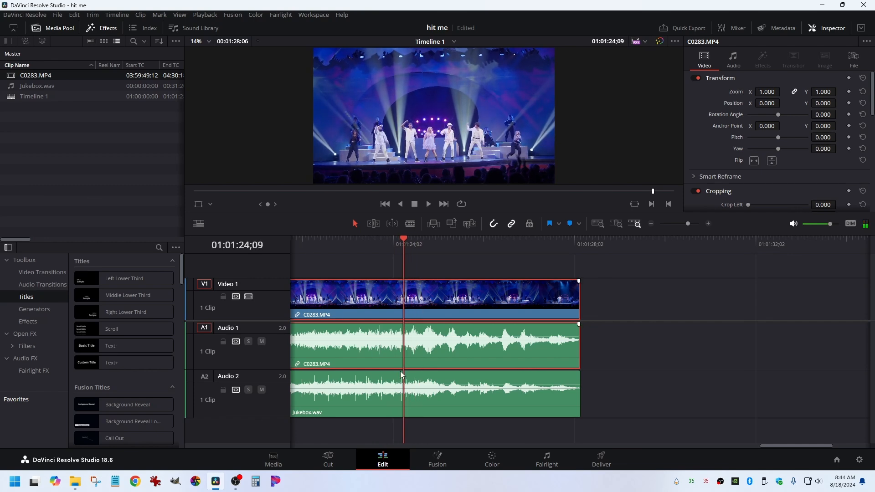
{"action": "left_click", "coordinate": [472, 401], "text": "ctrl"}
{"action": "key", "text": "ctrl+b"}
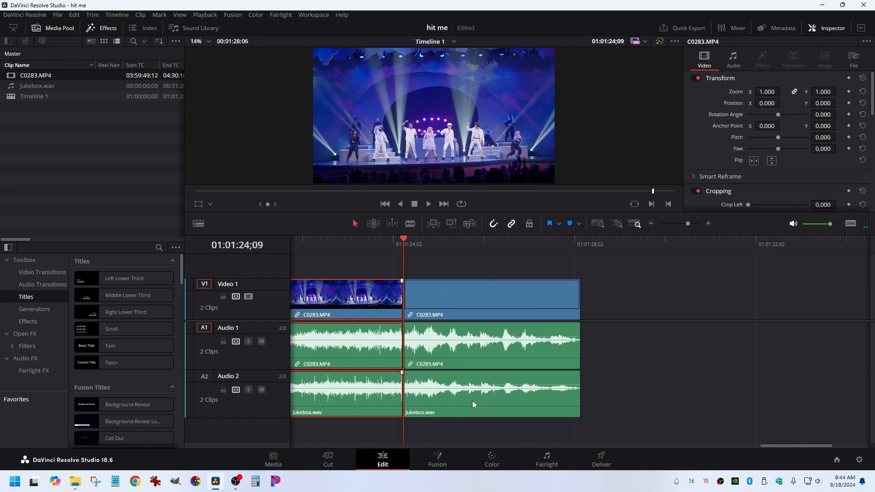
{"action": "left_click_drag", "start_coordinate": [581, 265], "coordinate": [541, 434]}
{"action": "key", "text": "Delete"}
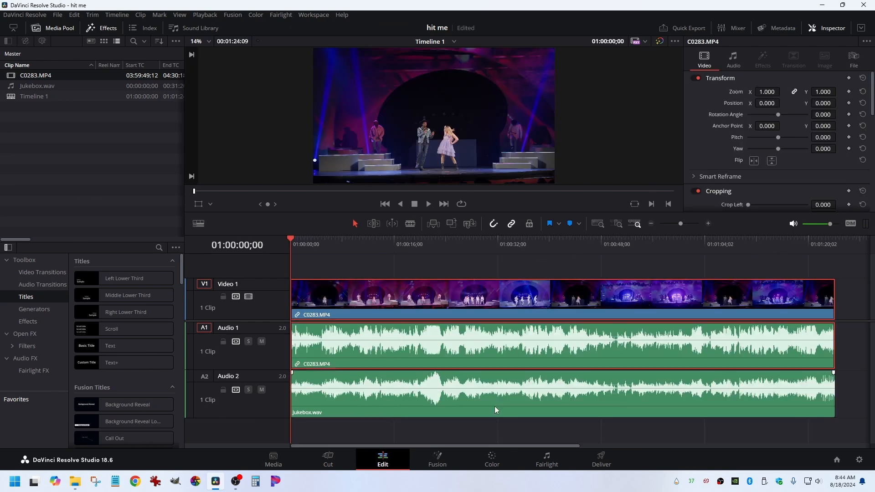
- Mute the Audio 2 track and play from 01:00:12;24 to listen to the camera audio alone
{"action": "left_click", "coordinate": [484, 366]}
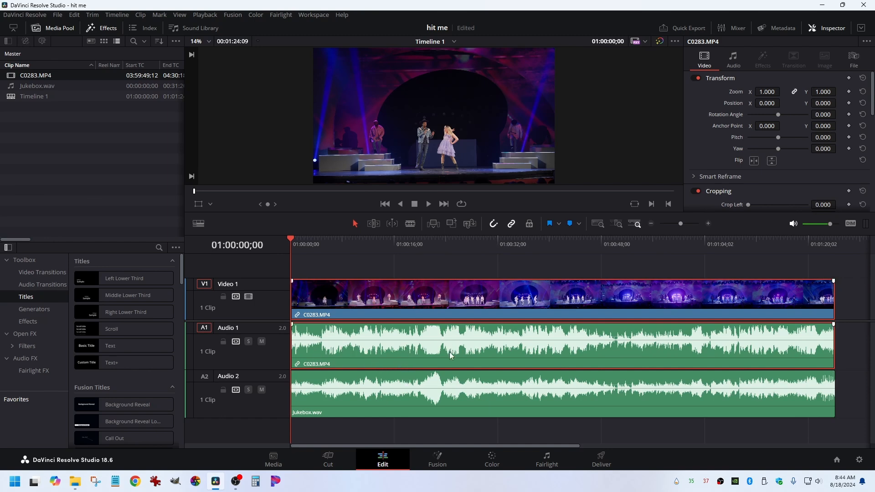
{"action": "left_click", "coordinate": [402, 415]}
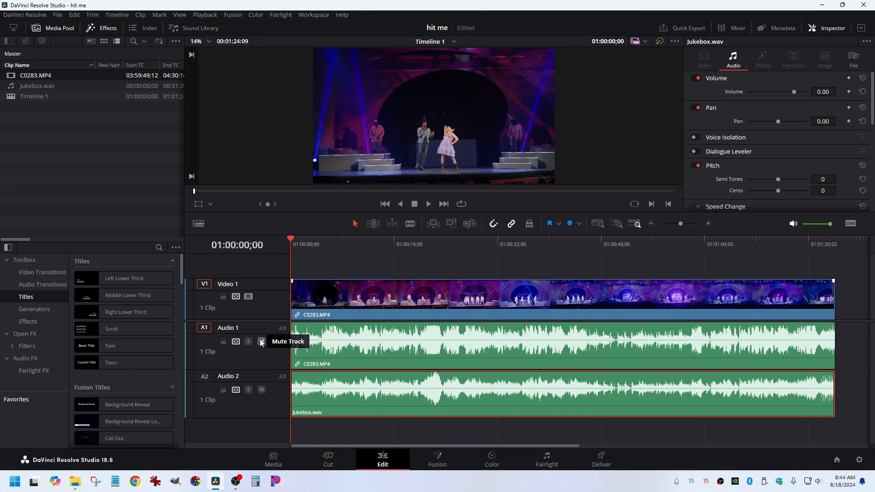
{"action": "left_click", "coordinate": [261, 390]}
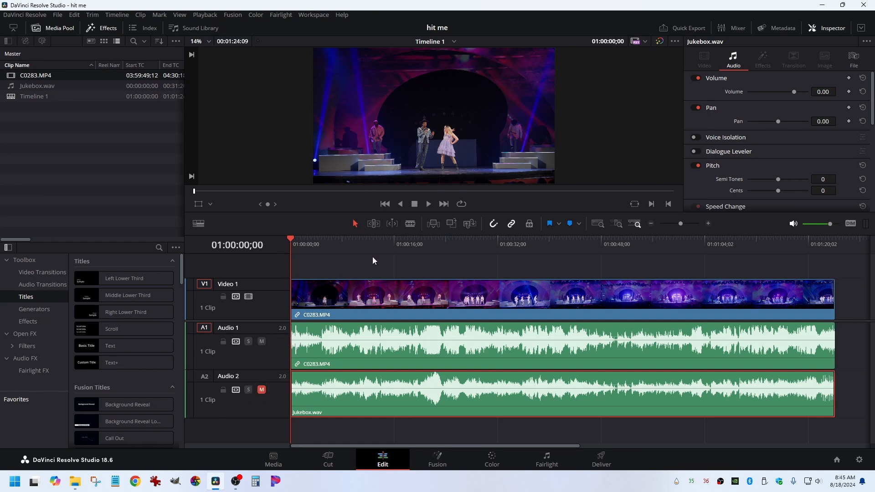
{"action": "left_click", "coordinate": [373, 241]}
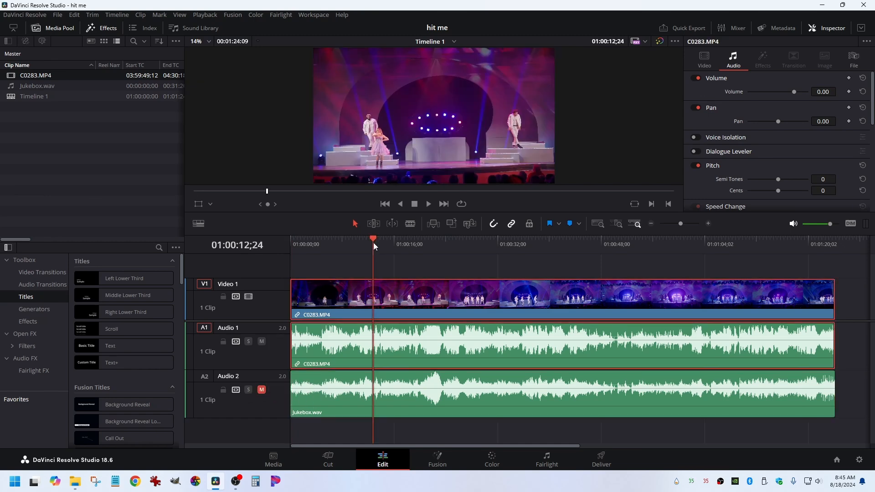
{"action": "key", "text": "space"}
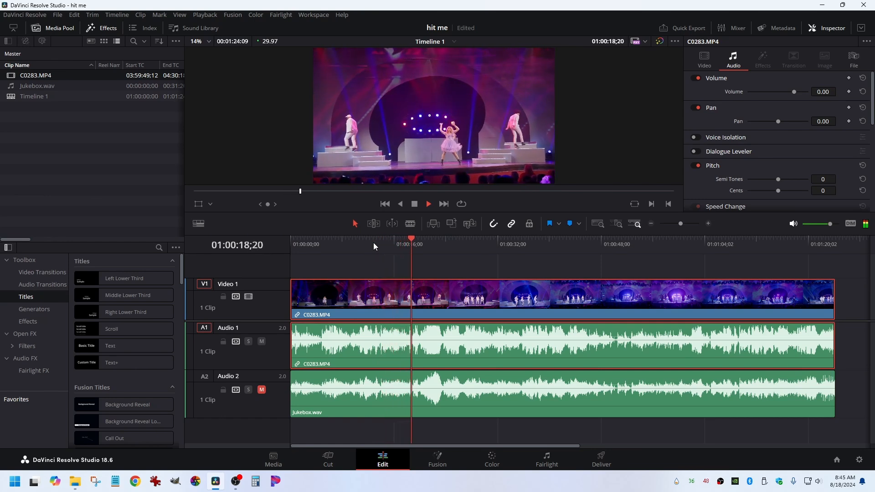
- Mute Audio 1, unmute Audio 2 and play from 01:00:12;24 to hear the separate recording, then select the Jukebox.wav clip
{"action": "left_click", "coordinate": [373, 243]}
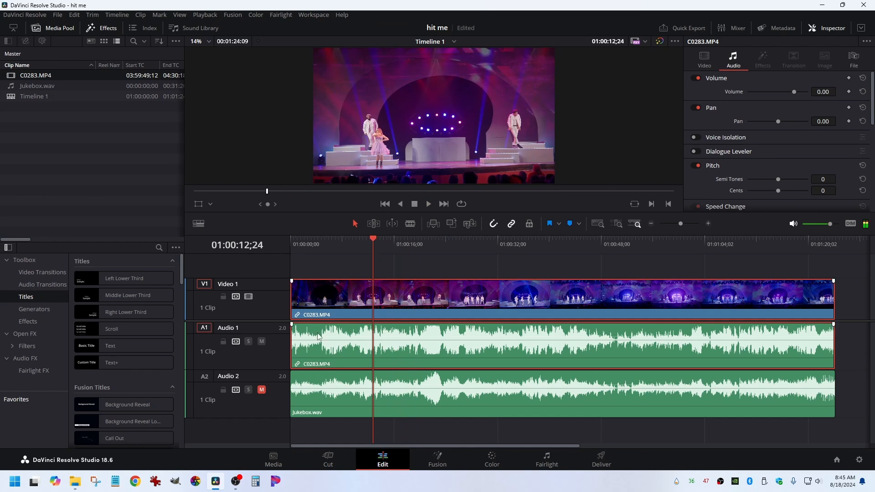
{"action": "left_click", "coordinate": [262, 342]}
{"action": "left_click", "coordinate": [262, 390]}
{"action": "key", "text": "space"}
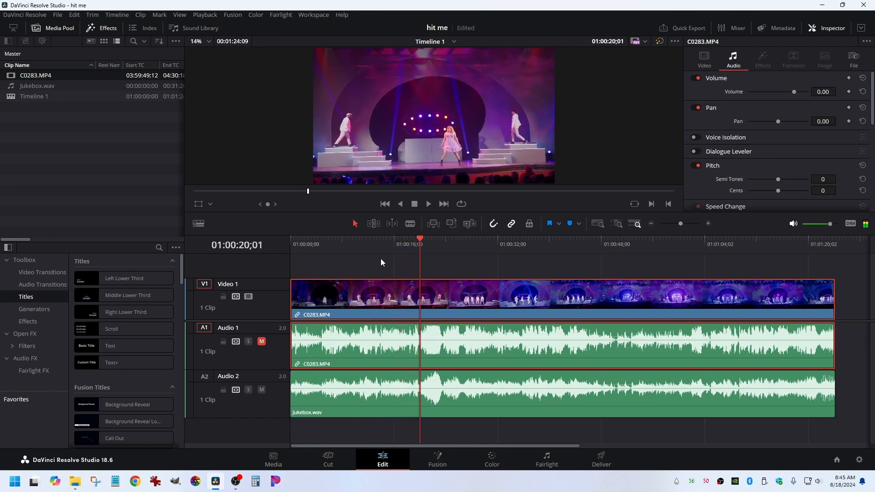
{"action": "key", "text": "space"}
{"action": "left_click", "coordinate": [363, 401]}
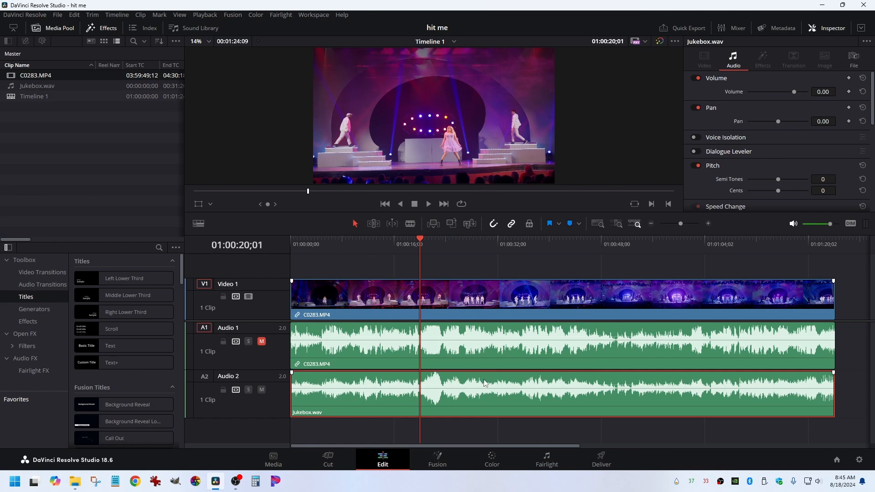
- Zoom in on the loud passage around 01:00:22;09 and play through it to 01:00:23;18 to check the separate recording's level
{"action": "left_click", "coordinate": [435, 239]}
{"action": "scroll", "coordinate": [444, 422], "scroll_direction": "up", "scroll_amount": 10}
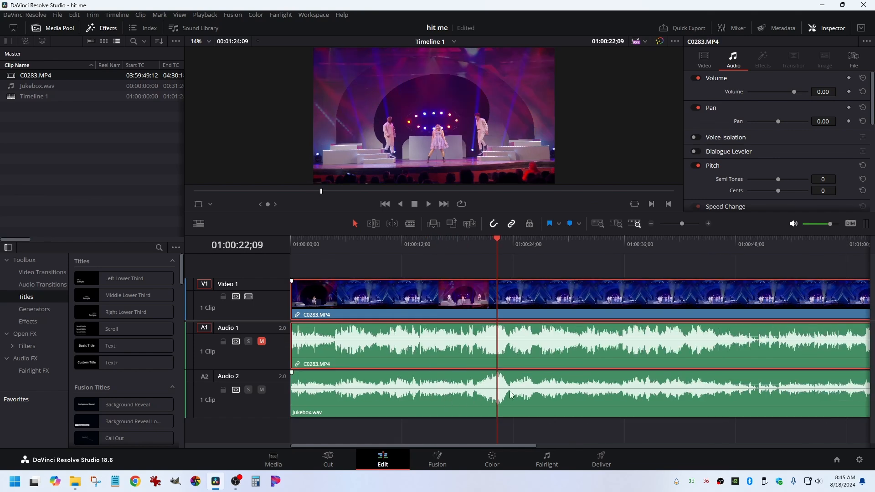
{"action": "scroll", "coordinate": [600, 383], "scroll_direction": "up", "scroll_amount": 2}
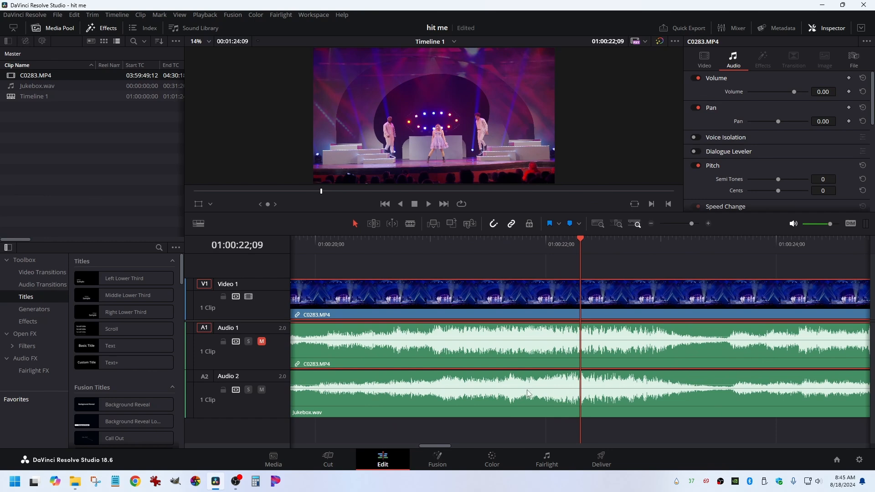
{"action": "scroll", "coordinate": [527, 390], "scroll_direction": "down", "scroll_amount": 2}
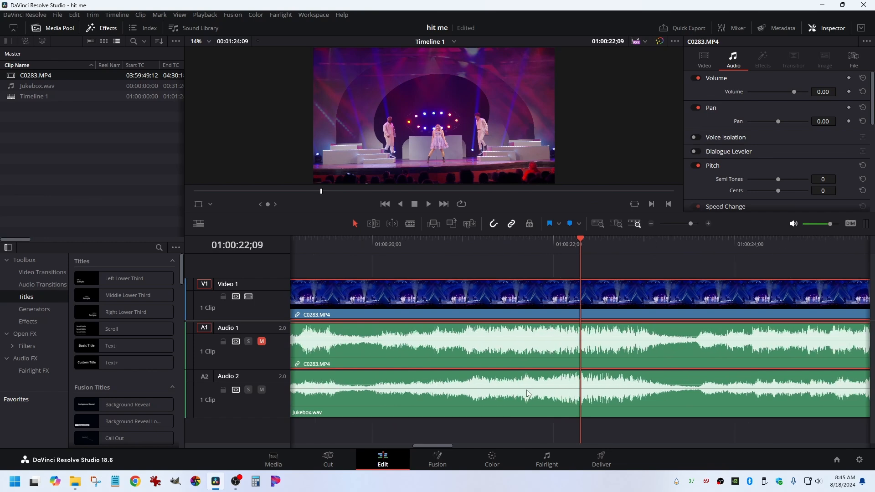
{"action": "left_click", "coordinate": [420, 239]}
{"action": "key", "text": "space"}
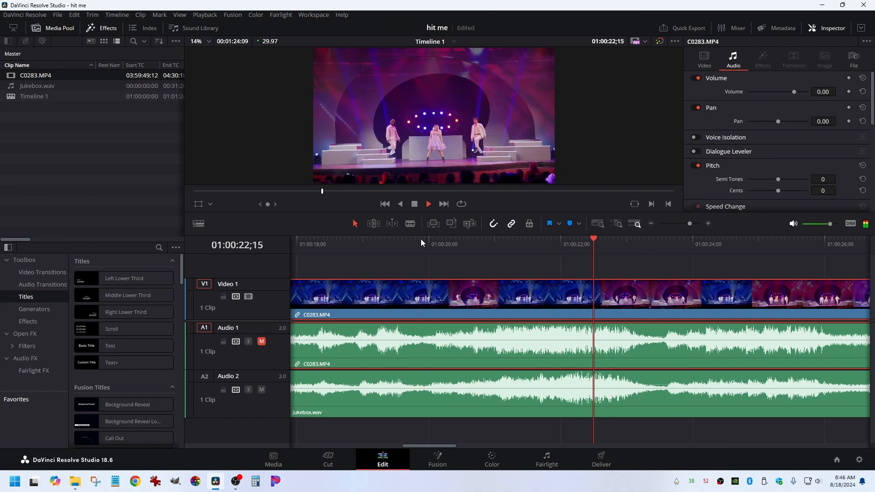
{"action": "key", "text": "space"}
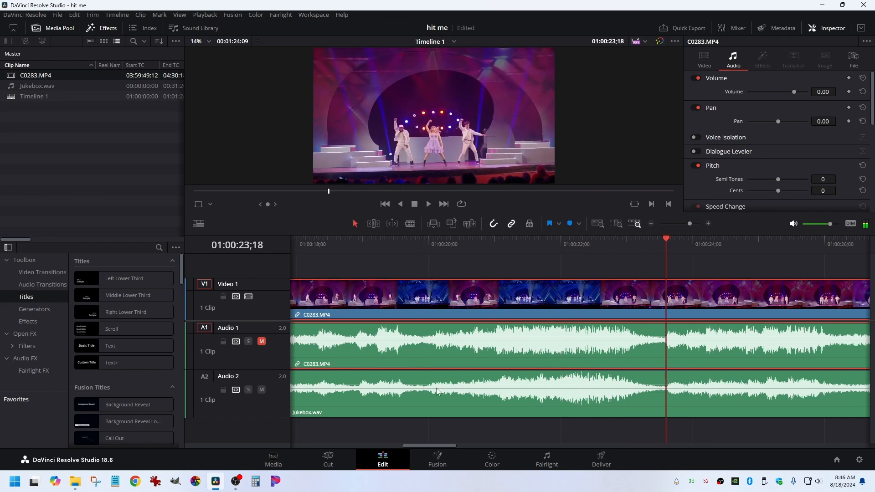
- Set the volume of the Jukebox.wav clip on Audio 2 to 3.00
{"action": "scroll", "coordinate": [437, 391], "scroll_direction": "down", "scroll_amount": 5}
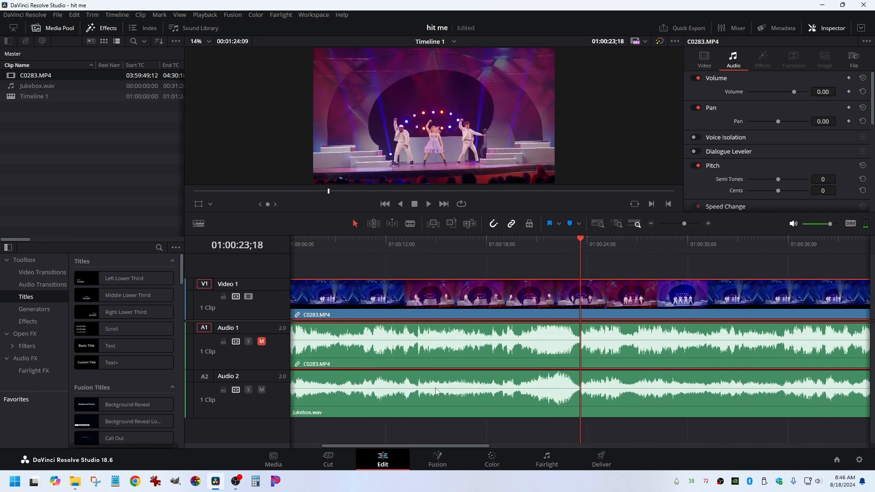
{"action": "scroll", "coordinate": [437, 391], "scroll_direction": "down", "scroll_amount": 3}
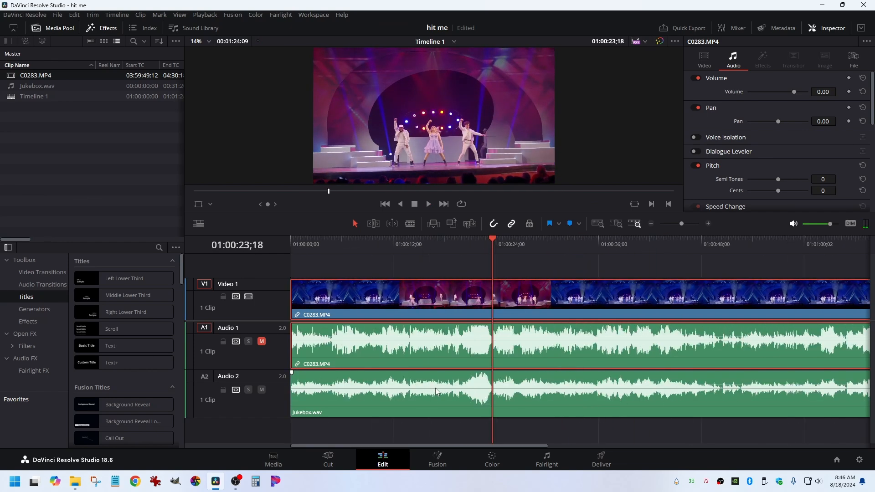
{"action": "left_click", "coordinate": [478, 397]}
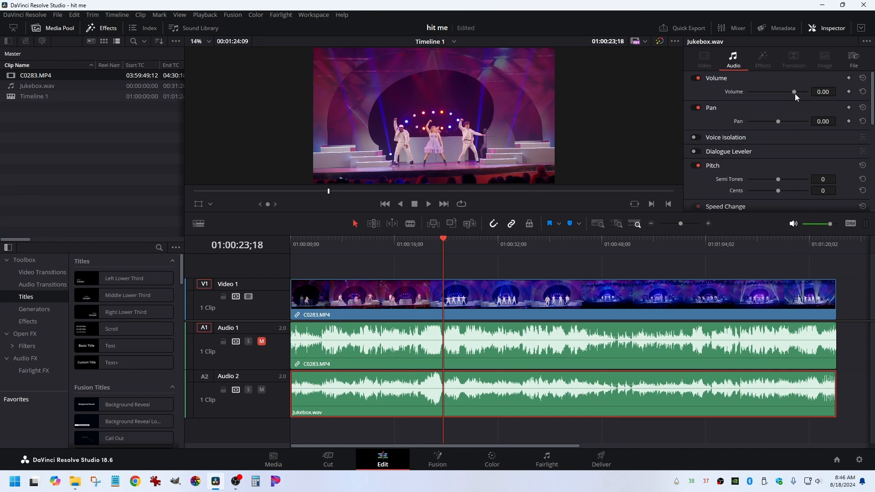
{"action": "left_click", "coordinate": [823, 92]}
{"action": "type", "text": "3"}
{"action": "key", "text": "Return"}
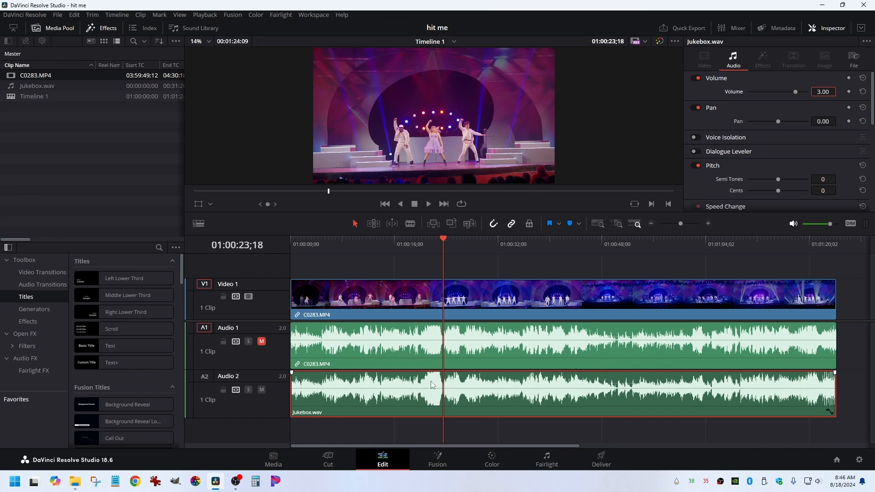
- Play the boosted loud passage from 01:00:20;21 to 01:00:23;08 and inspect the Jukebox.wav waveform for clipping along the timeline
{"action": "left_click", "coordinate": [424, 241]}
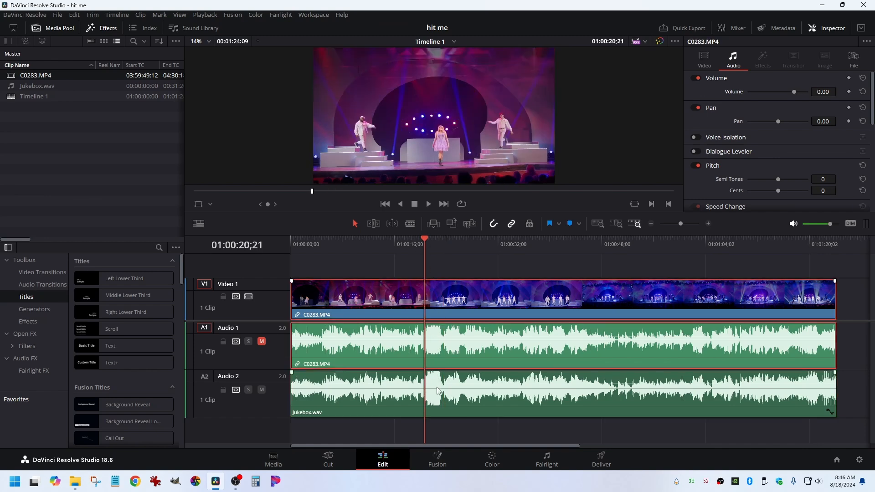
{"action": "scroll", "coordinate": [450, 388], "scroll_direction": "up", "scroll_amount": 6}
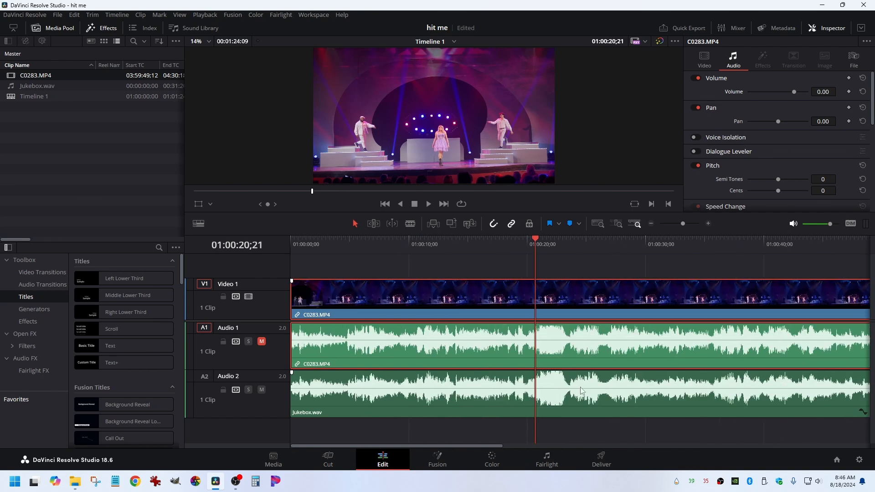
{"action": "scroll", "coordinate": [648, 387], "scroll_direction": "up", "scroll_amount": 2}
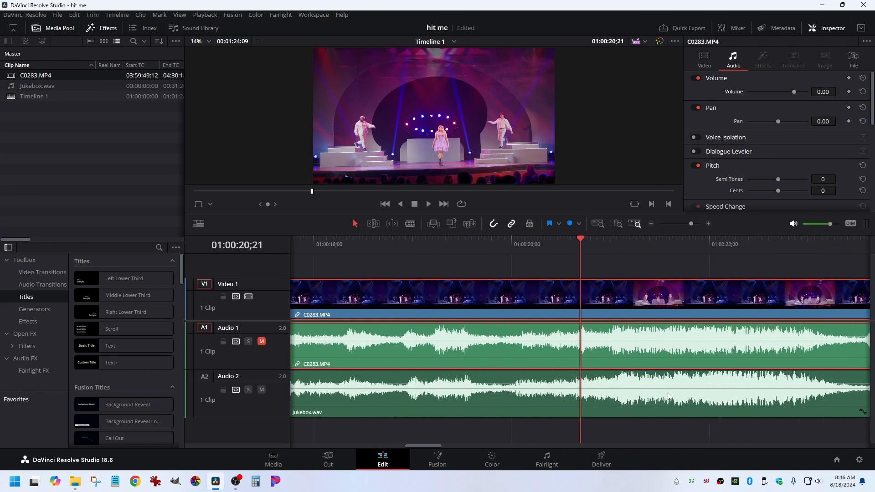
{"action": "key", "text": "space"}
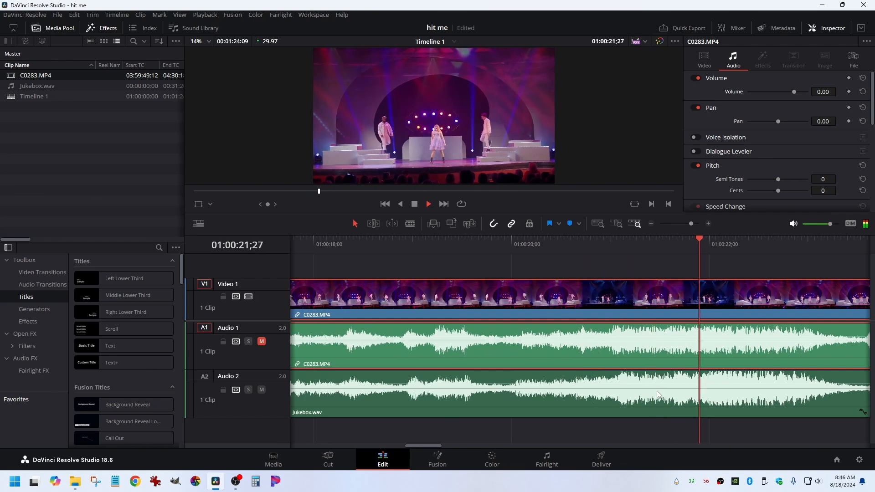
{"action": "key", "text": "space"}
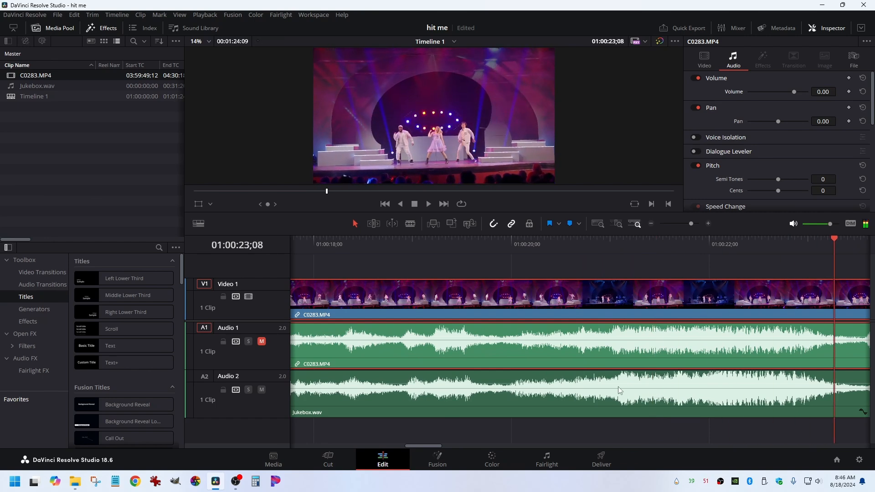
{"action": "scroll", "coordinate": [617, 386], "scroll_direction": "down", "scroll_amount": 2}
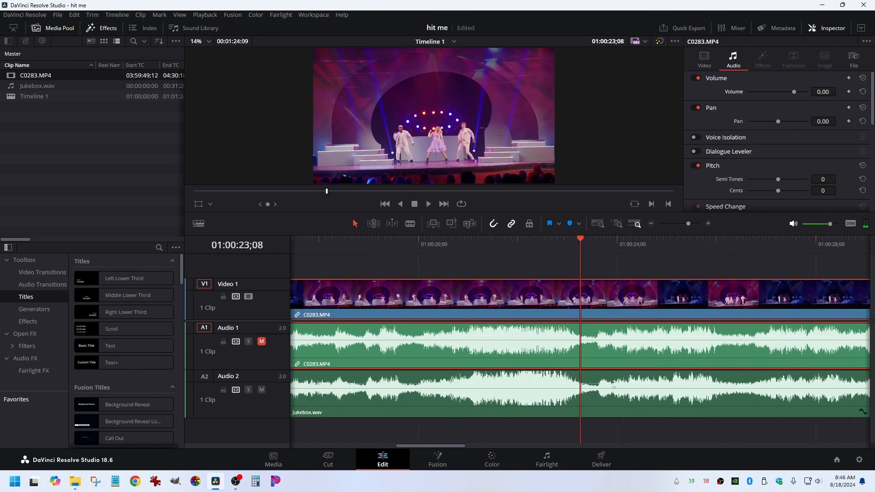
{"action": "scroll", "coordinate": [614, 387], "scroll_direction": "right", "scroll_amount": 3}
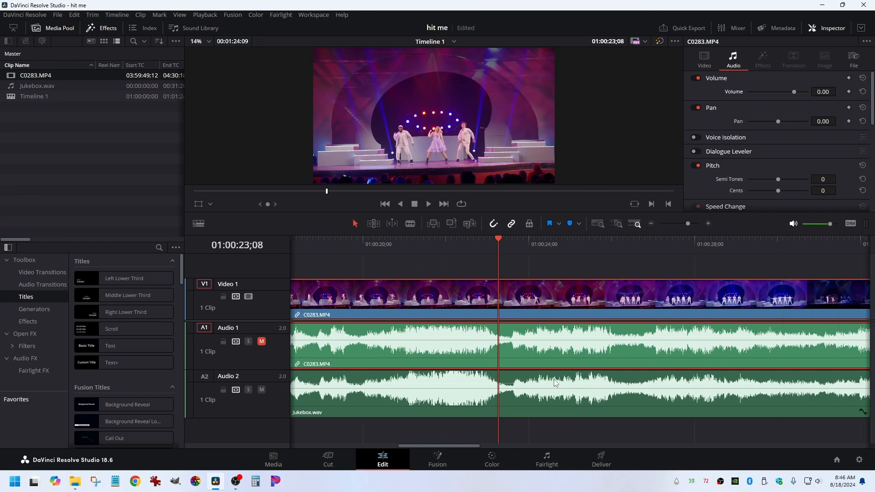
{"action": "scroll", "coordinate": [517, 389], "scroll_direction": "right", "scroll_amount": 3}
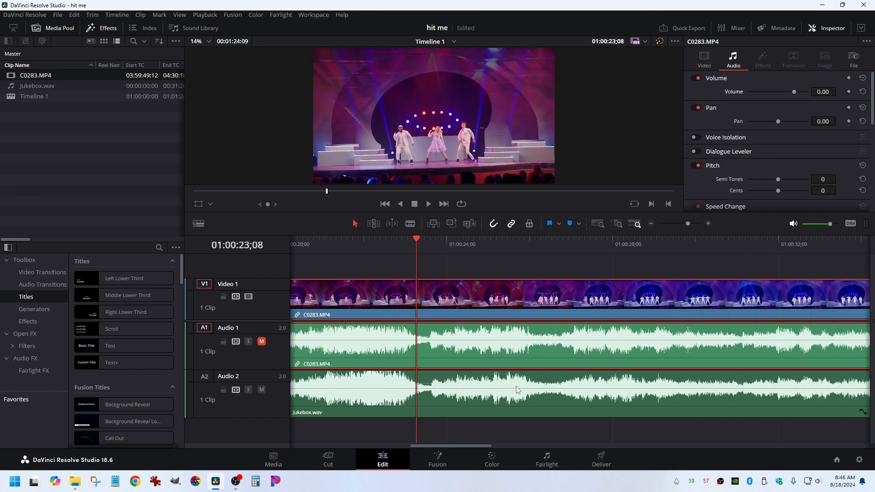
{"action": "scroll", "coordinate": [517, 389], "scroll_direction": "down", "scroll_amount": 3}
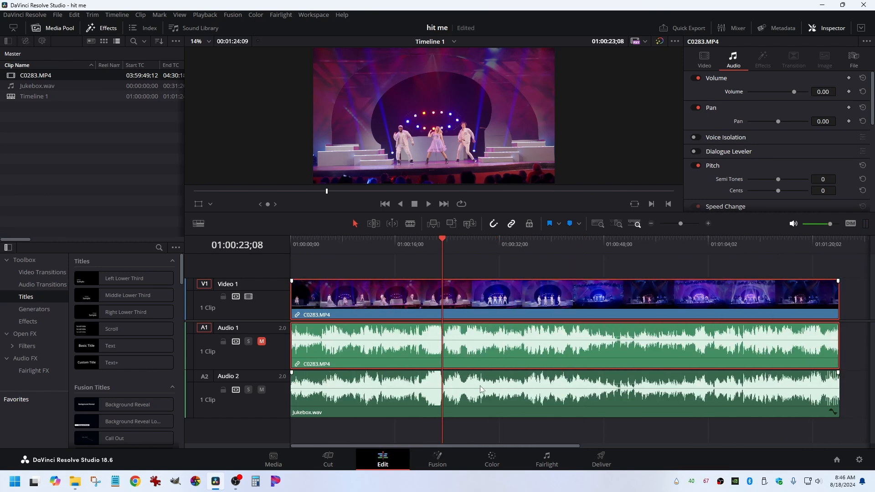
{"action": "scroll", "coordinate": [482, 390], "scroll_direction": "down", "scroll_amount": 1}
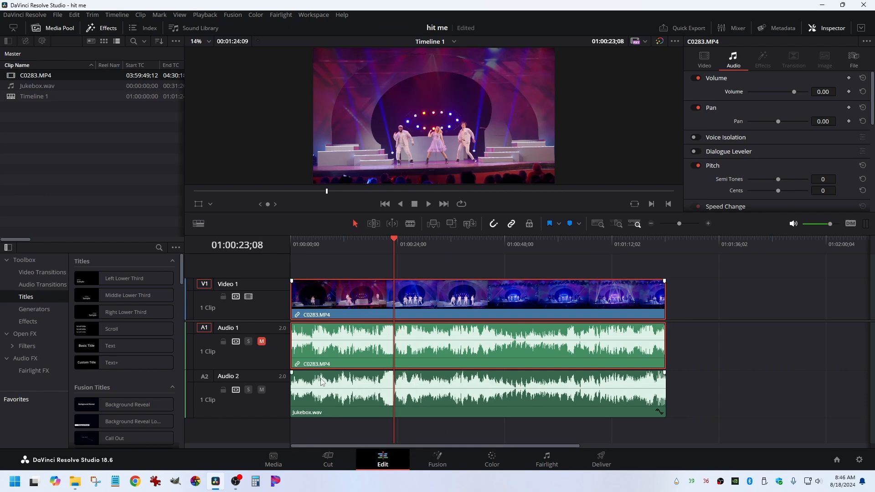
- Return to the start of the timeline and view the opening frame full screen
{"action": "key", "text": "Home"}
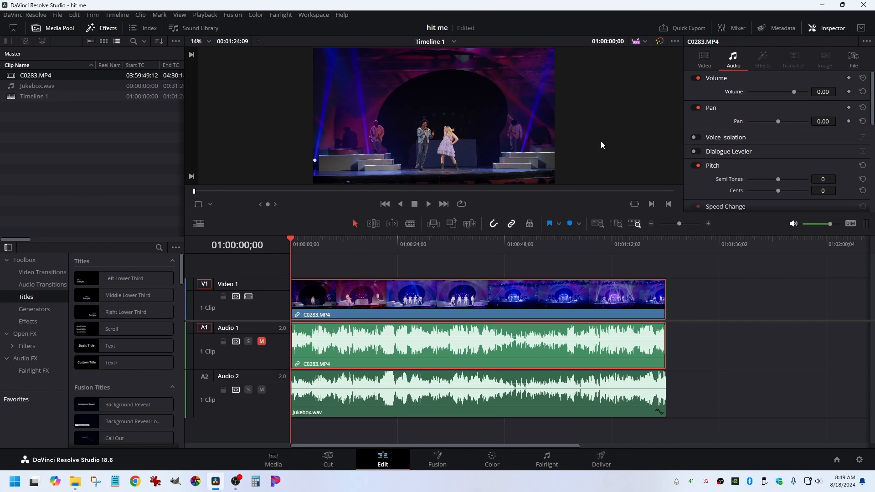
{"action": "key", "text": "ctrl+f"}
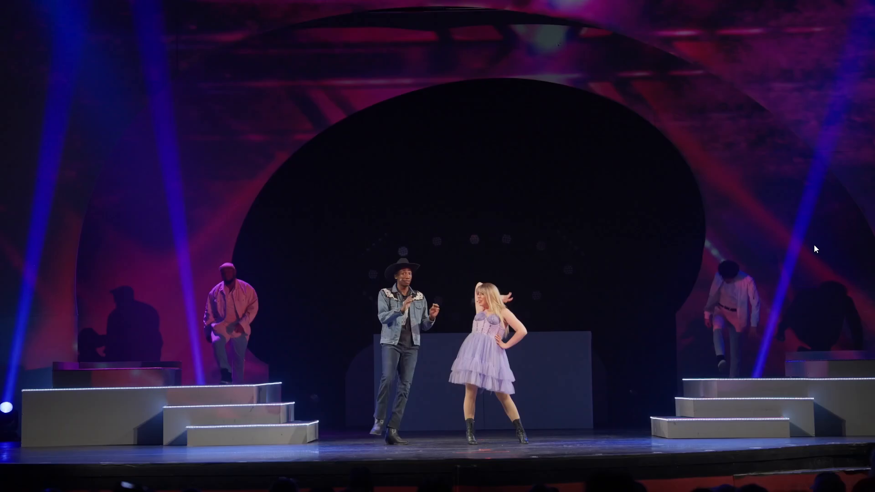
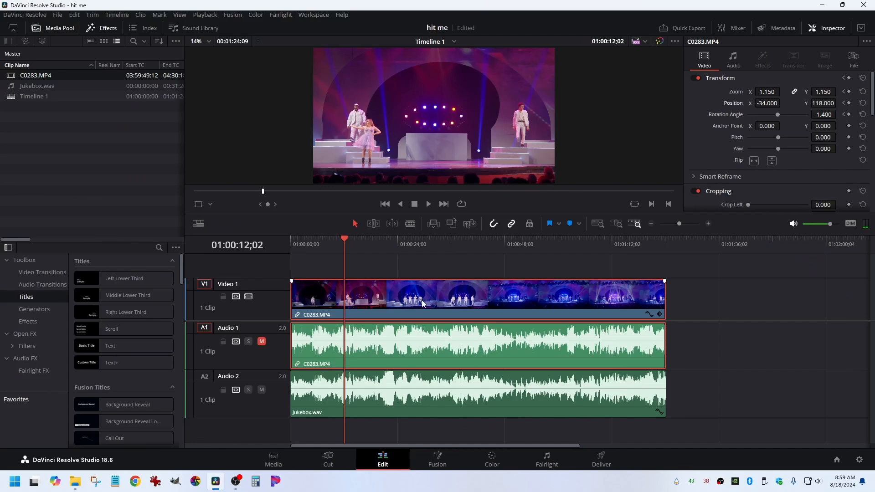
- Keyframe zoom, position and rotation angle at 01:00:12;02 and split the C0283.MP4 clip there, leaving Jukebox.wav uncut
{"action": "scroll", "coordinate": [395, 309], "scroll_direction": "up", "scroll_amount": 3}
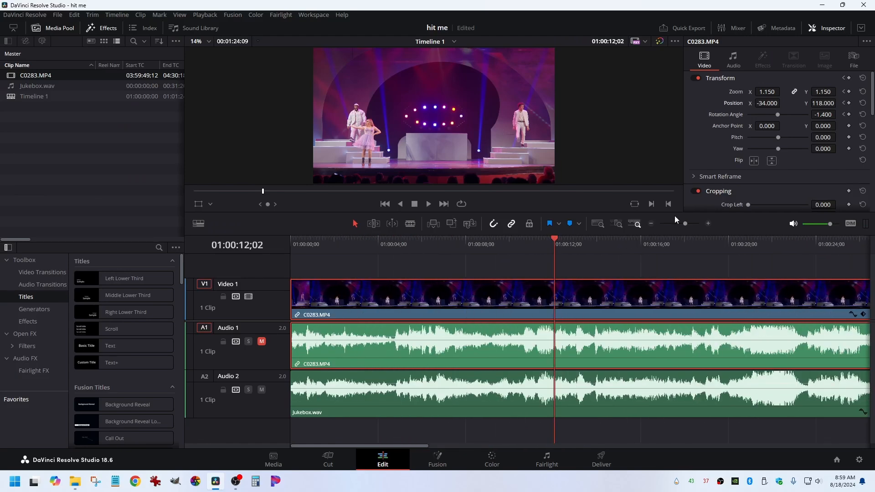
{"action": "left_click", "coordinate": [849, 92]}
{"action": "left_click", "coordinate": [849, 103]}
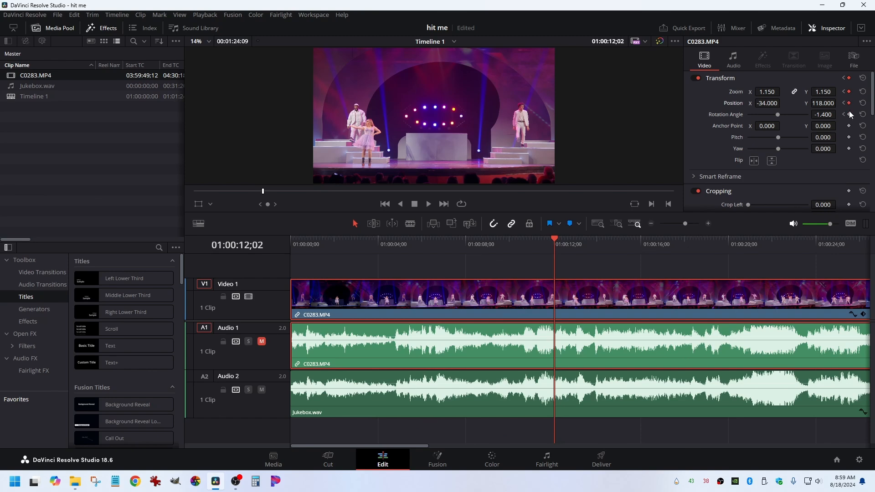
{"action": "left_click", "coordinate": [849, 114]}
{"action": "key", "text": "ctrl+b"}
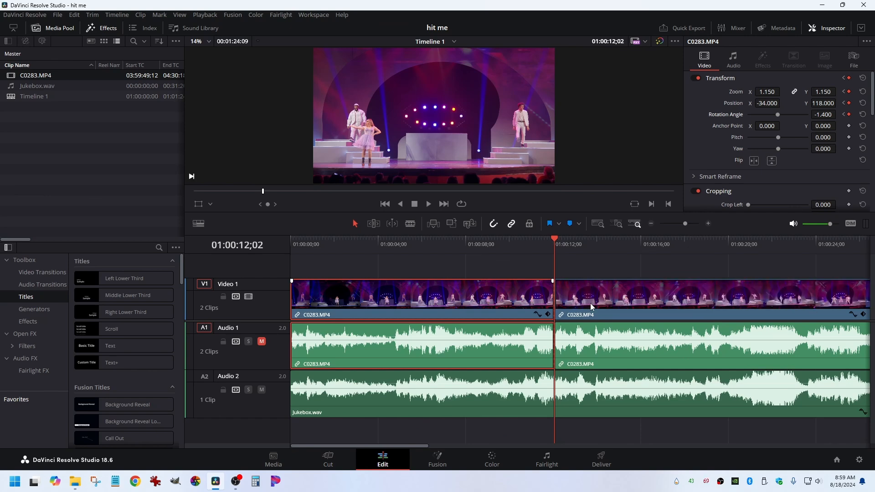
- Play the second C0283.MP4 segment to 01:00:15;21, keyframe its zoom, position and rotation angle there, and split it at that frame
{"action": "left_click", "coordinate": [591, 306]}
{"action": "key", "text": "space"}
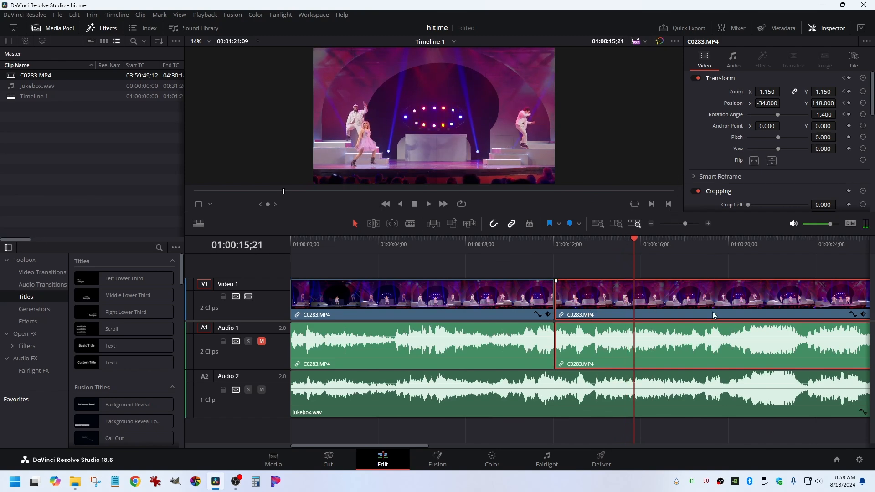
{"action": "key", "text": "ctrl+b"}
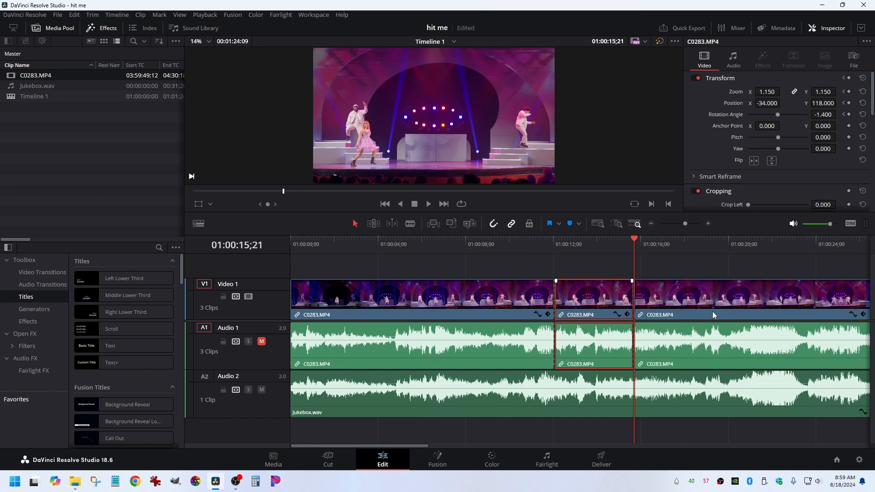
{"action": "key", "text": "ctrl+z"}
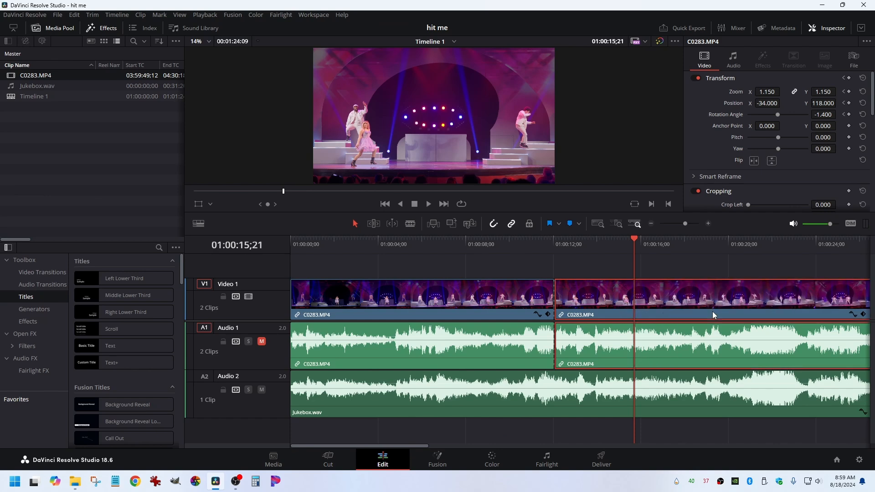
{"action": "left_click", "coordinate": [848, 91]}
{"action": "left_click", "coordinate": [848, 103]}
{"action": "key", "text": "ctrl+b"}
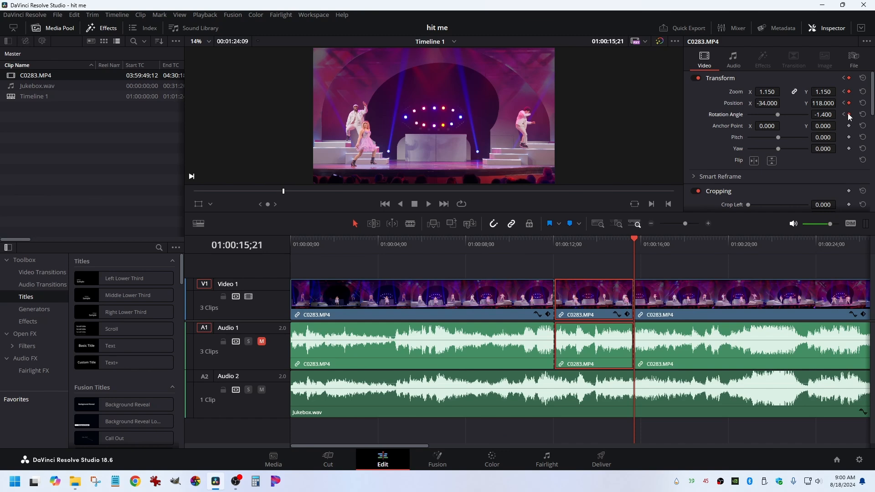
- Play the first segment from 01:00:08;05 to 01:00:12;00 to review its keyframed framing, and select the short middle segment
{"action": "left_click", "coordinate": [480, 302]}
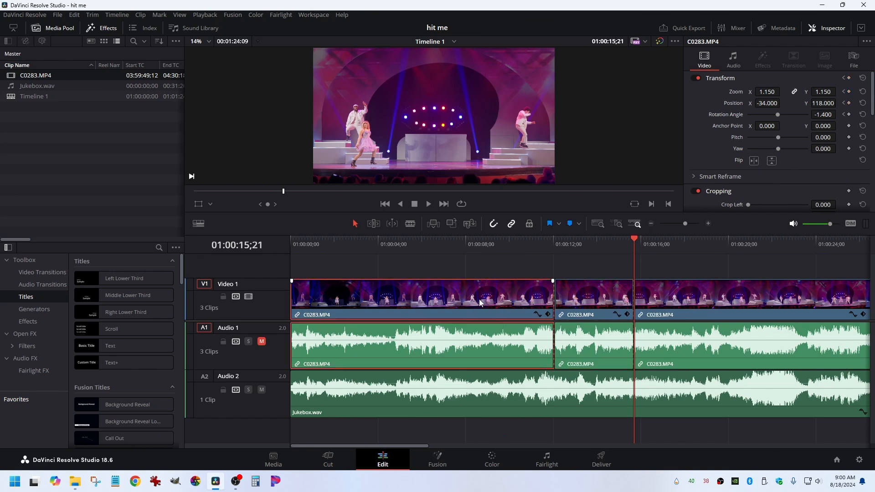
{"action": "left_click", "coordinate": [704, 305]}
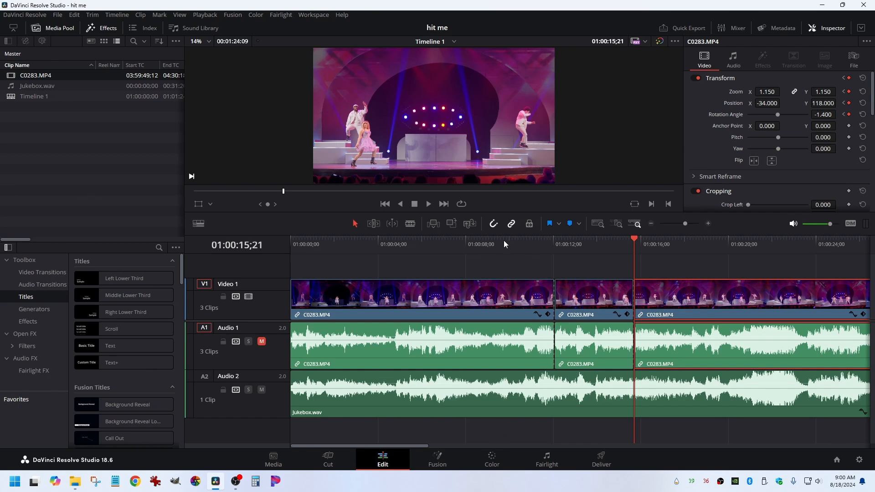
{"action": "left_click", "coordinate": [469, 237]}
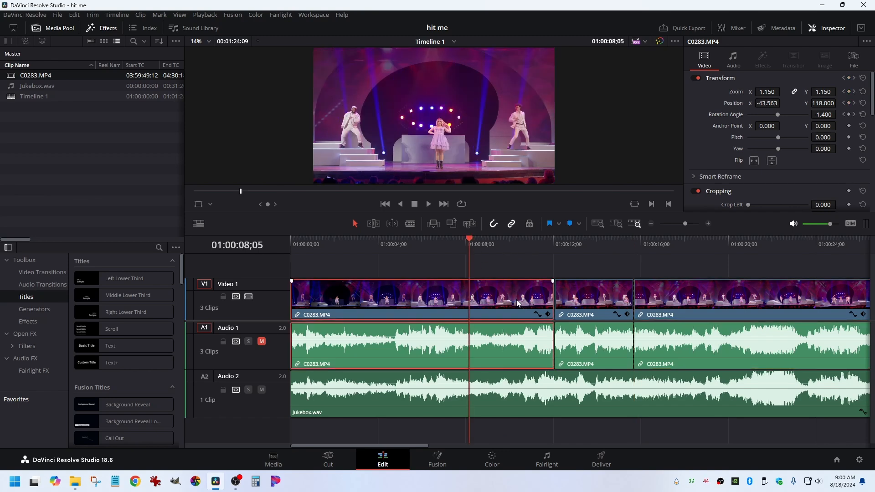
{"action": "key", "text": "space"}
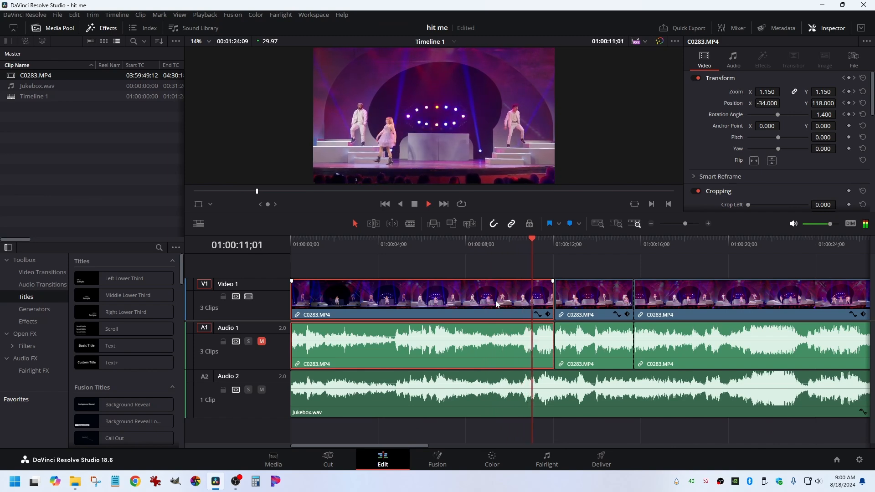
{"action": "key", "text": "space"}
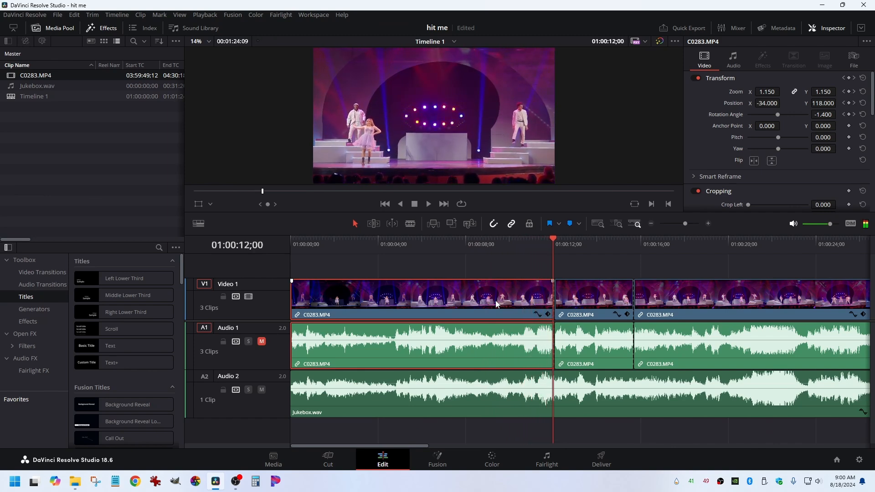
{"action": "left_click", "coordinate": [611, 299]}
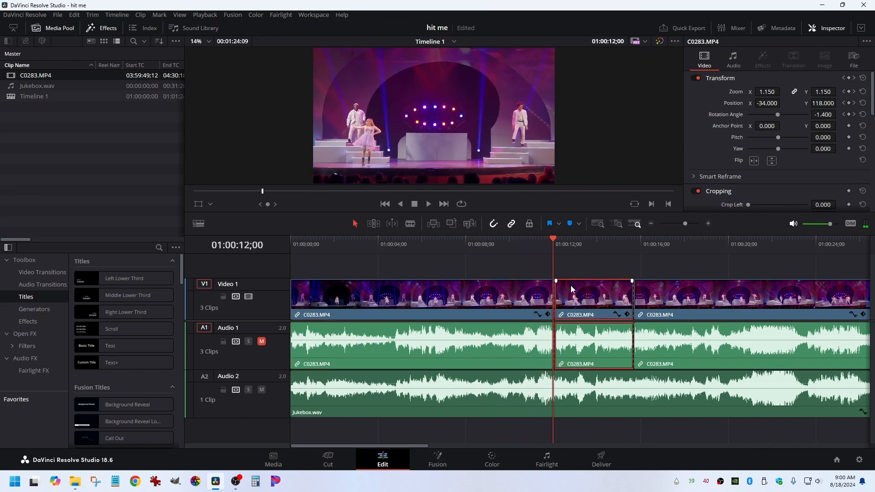
- Keyframe zoom, position and rotation angle at 01:00:12;01, the last frame of the first C0283.MP4 segment
{"action": "key", "text": "Right"}
{"action": "key", "text": "Right"}
{"action": "key", "text": "Right"}
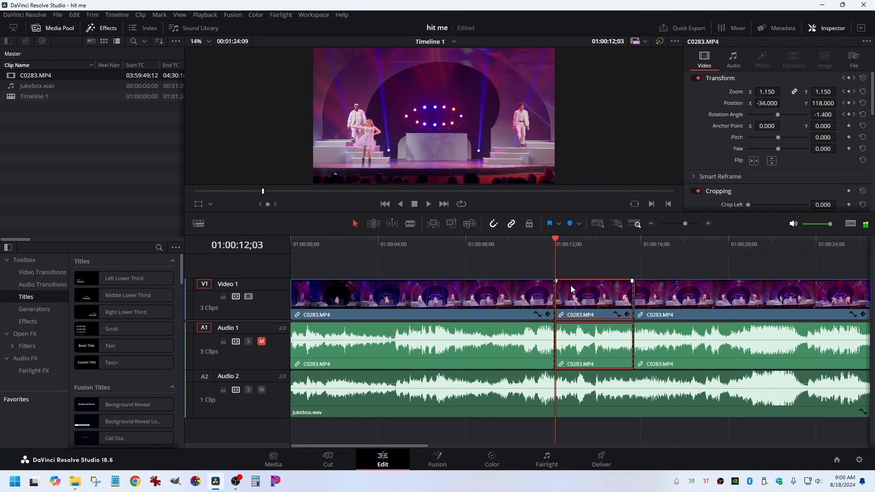
{"action": "key", "text": "Left"}
{"action": "key", "text": "Left"}
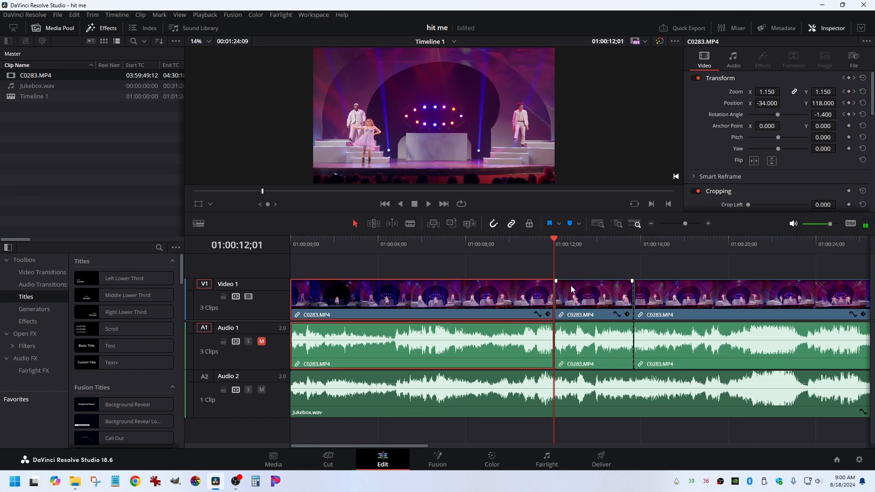
{"action": "key", "text": "Right"}
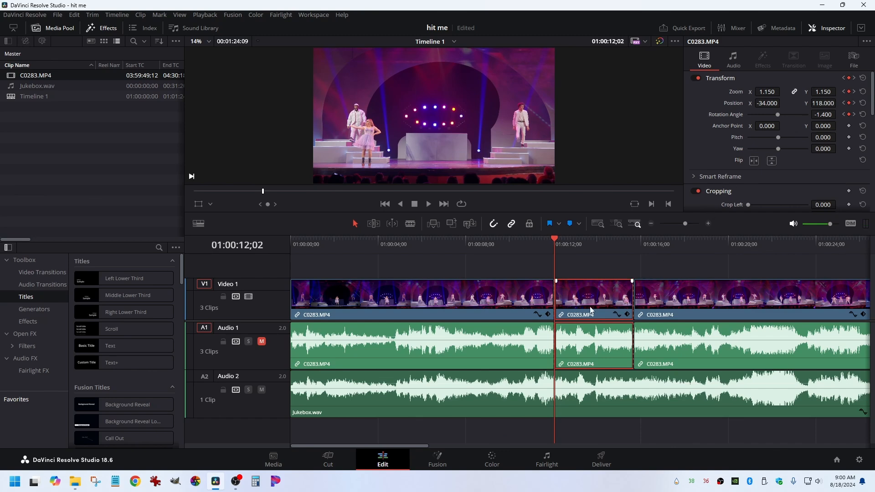
{"action": "key", "text": "Left"}
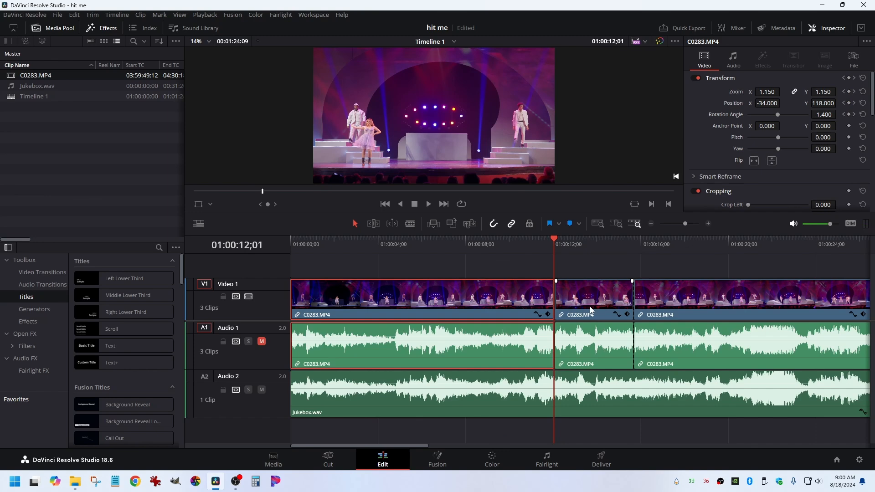
{"action": "left_click", "coordinate": [849, 92]}
{"action": "left_click", "coordinate": [849, 103]}
{"action": "left_click", "coordinate": [849, 114]}
- Keyframe zoom, position and rotation angle at 01:00:15;20, the last frame of the middle C0283.MP4 segment
{"action": "key", "text": "Right"}
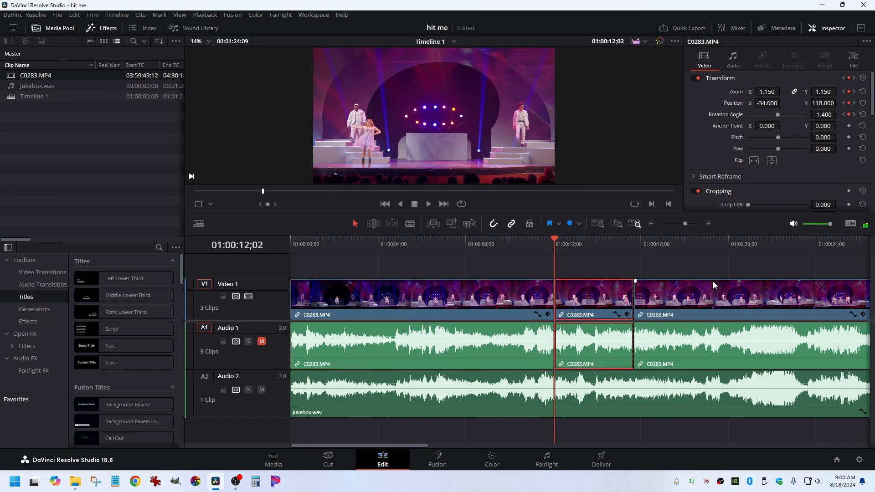
{"action": "key", "text": "space"}
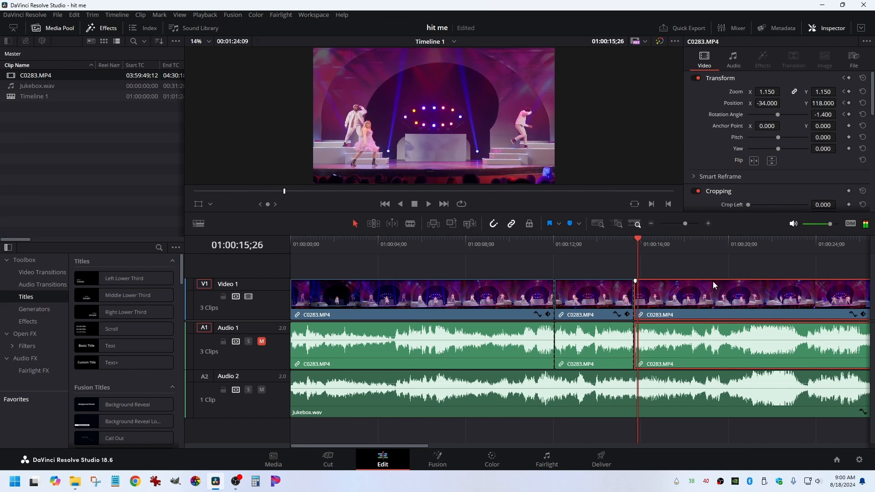
{"action": "key", "text": "Left"}
{"action": "key", "text": "Left"}
{"action": "key", "text": "Left"}
{"action": "key", "text": "Left"}
{"action": "key", "text": "Left"}
{"action": "key", "text": "Left"}
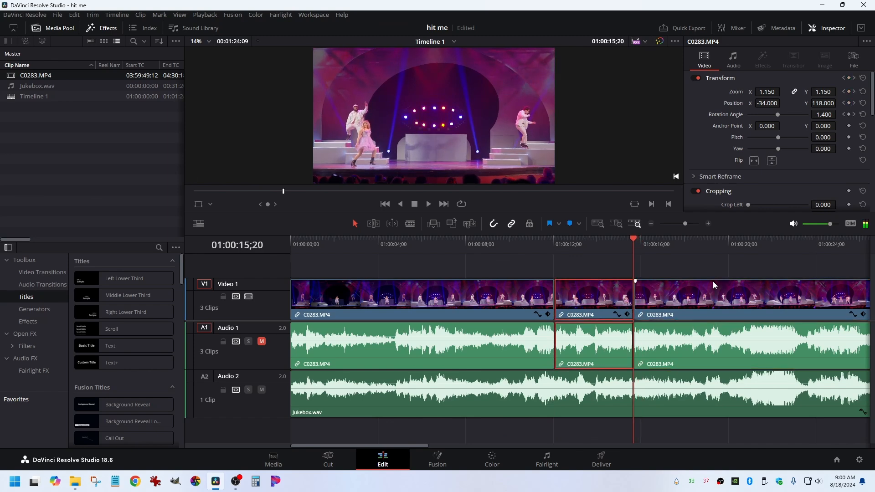
{"action": "left_click", "coordinate": [849, 92]}
{"action": "left_click", "coordinate": [849, 103]}
{"action": "left_click", "coordinate": [848, 115]}
{"action": "key", "text": "Right"}
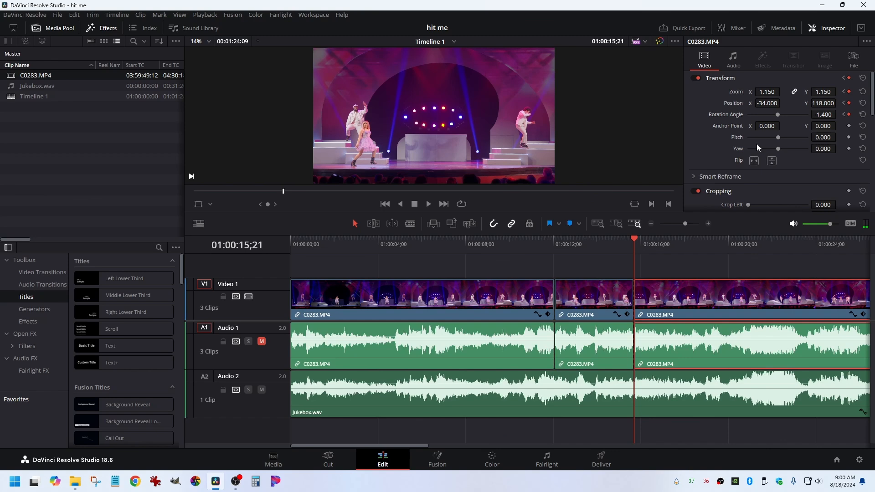
- Set the middle segment's zoom to 2.000 at both its 01:00:12;02 and 01:00:15;20 keyframes, and scrub between them to check
{"action": "left_click", "coordinate": [844, 93]}
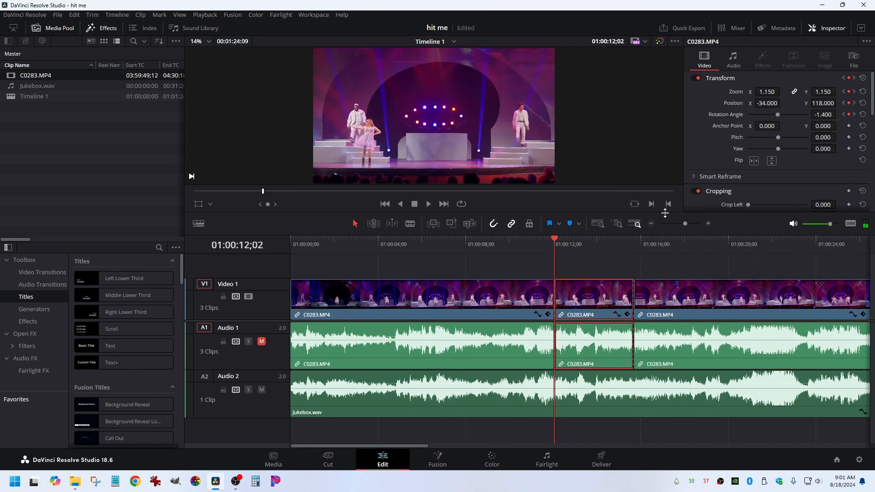
{"action": "left_click", "coordinate": [768, 93]}
{"action": "double_click", "coordinate": [767, 91]}
{"action": "type", "text": "2"}
{"action": "key", "text": "Return"}
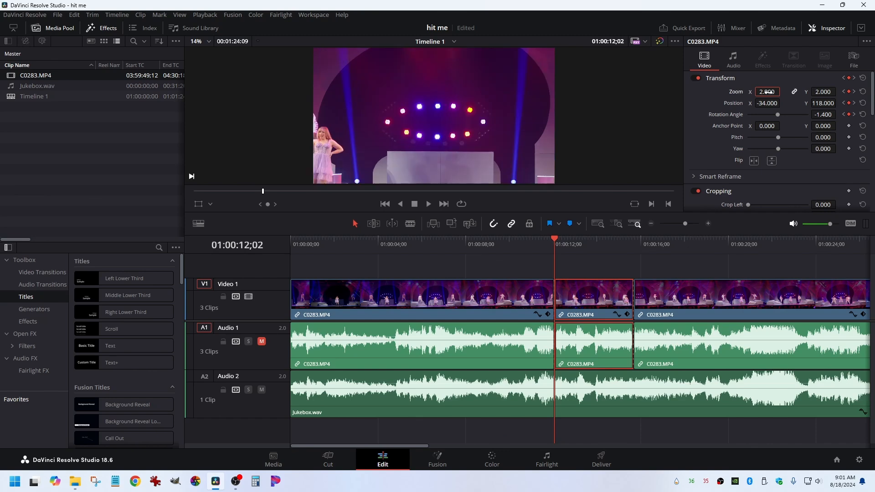
{"action": "left_click", "coordinate": [854, 93]}
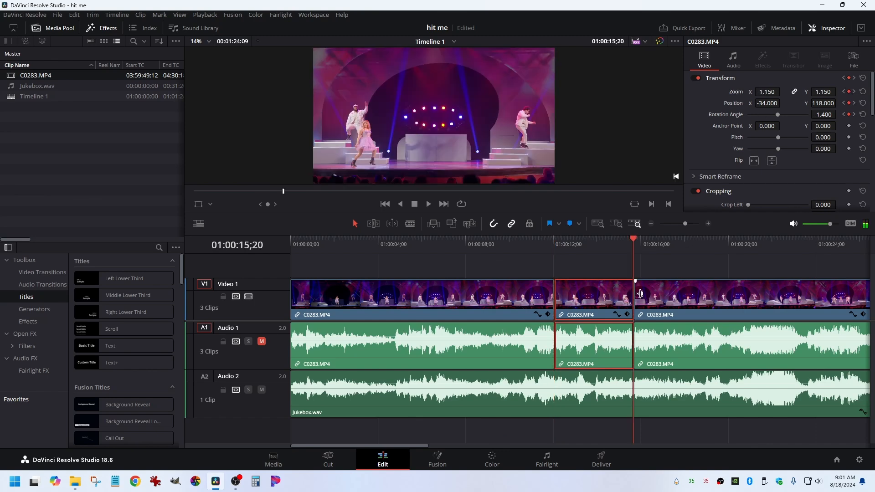
{"action": "left_click", "coordinate": [769, 92]}
{"action": "type", "text": "2"}
{"action": "key", "text": "Return"}
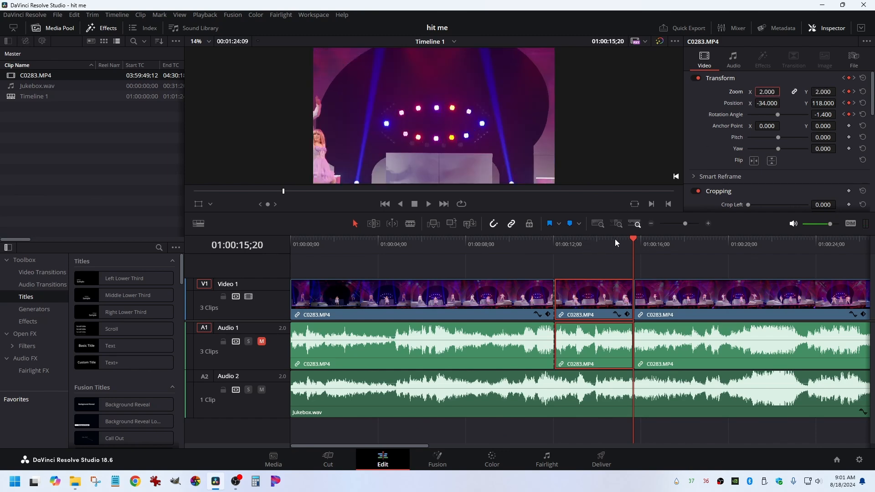
{"action": "left_click_drag", "start_coordinate": [631, 237], "coordinate": [586, 251]}
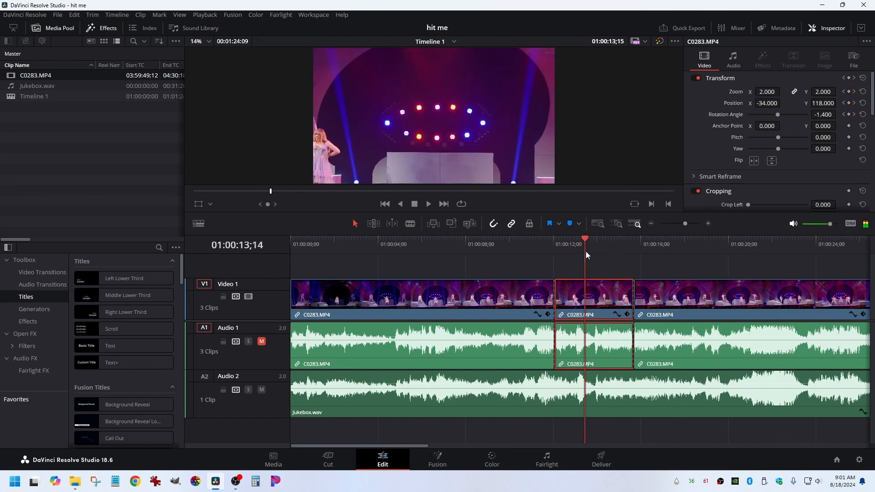
- Set the middle segment's position at 01:00:12;02 to X 1867, Y 726, saving the project, and view the framing full screen
{"action": "left_click", "coordinate": [843, 92]}
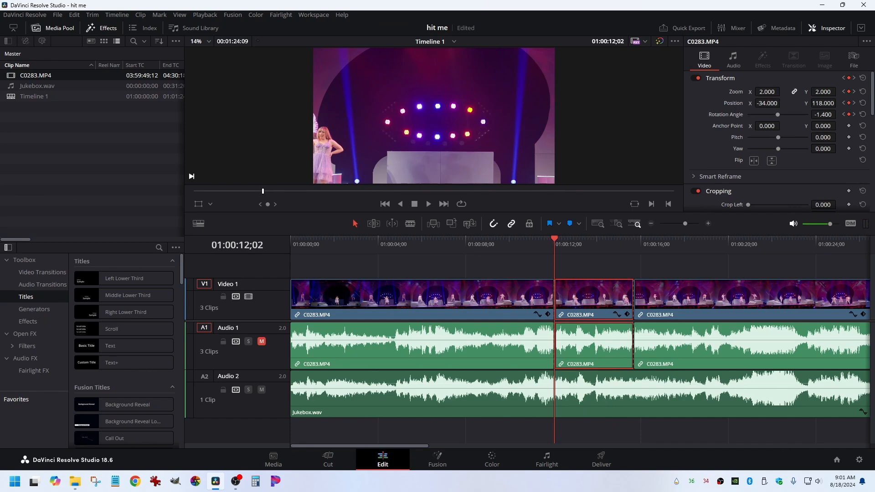
{"action": "left_click_drag", "start_coordinate": [770, 103], "coordinate": [787, 103]}
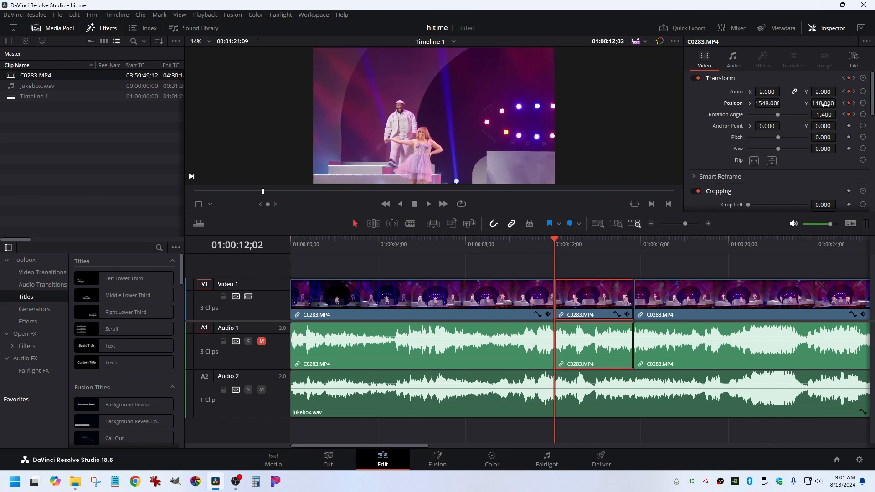
{"action": "left_click_drag", "start_coordinate": [826, 103], "coordinate": [839, 102]}
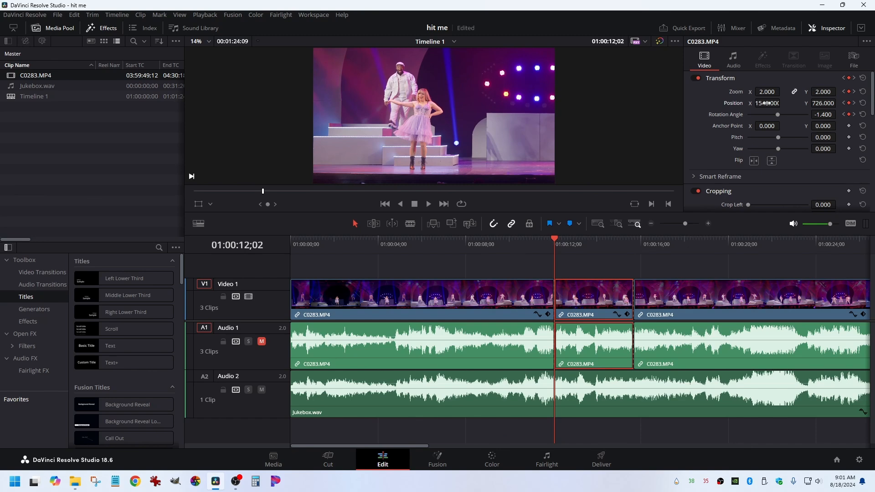
{"action": "key", "text": "ctrl+s"}
{"action": "left_click_drag", "start_coordinate": [782, 103], "coordinate": [782, 103]}
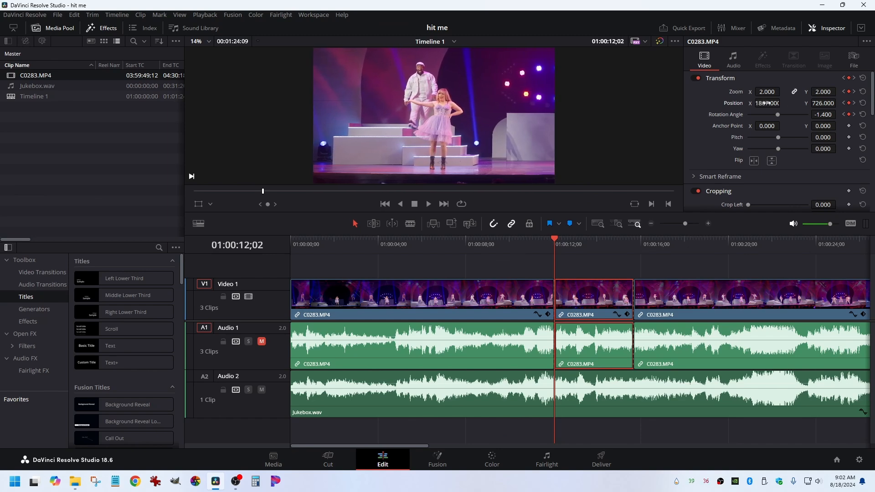
{"action": "key", "text": "ctrl+f"}
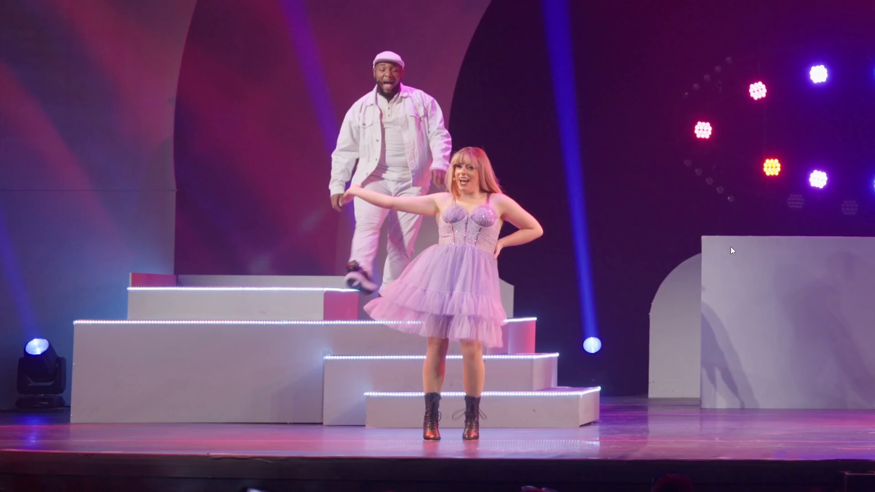
{"action": "key", "text": "Escape"}
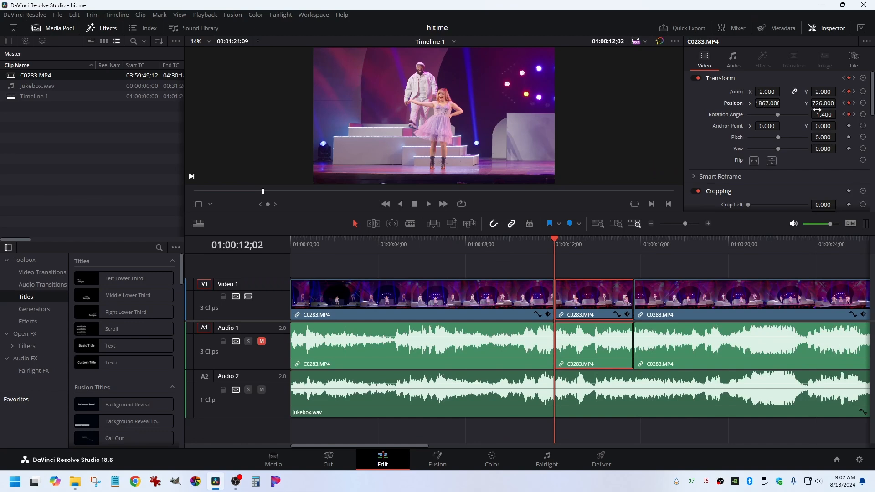
- Set the middle segment's position at its 01:00:15;20 keyframe to X 1867, Y 726
{"action": "left_click", "coordinate": [854, 103]}
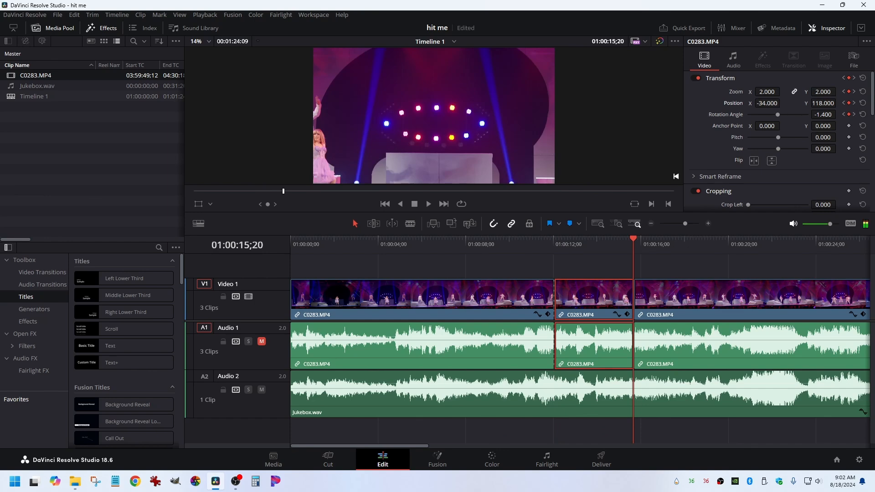
{"action": "left_click", "coordinate": [773, 103]}
{"action": "type", "text": "1867"}
{"action": "left_click", "coordinate": [823, 103]}
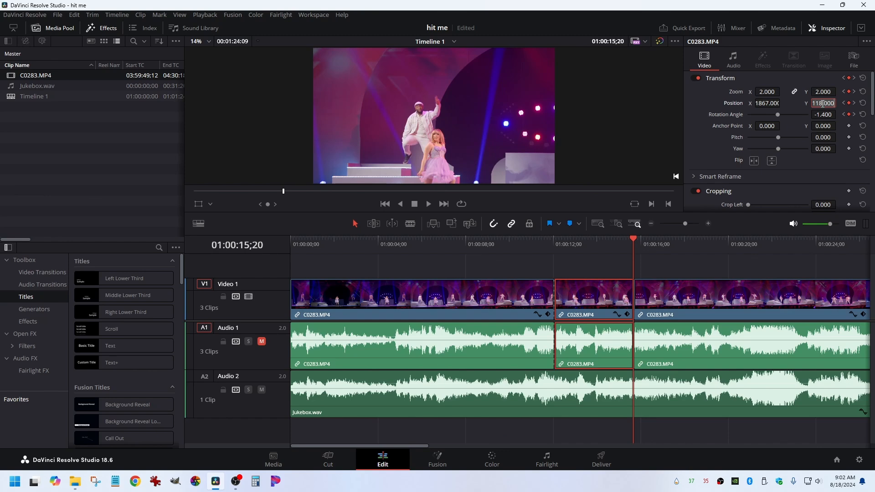
{"action": "type", "text": "726"}
{"action": "key", "text": "Return"}
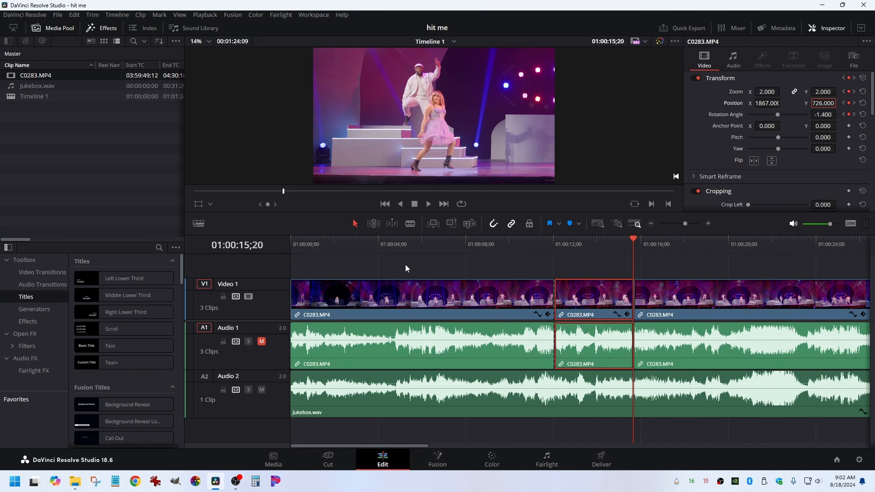
- Play full screen from 01:00:06;12 through the middle segment to 01:00:17;23 to review the close-up
{"action": "left_click", "coordinate": [431, 241]}
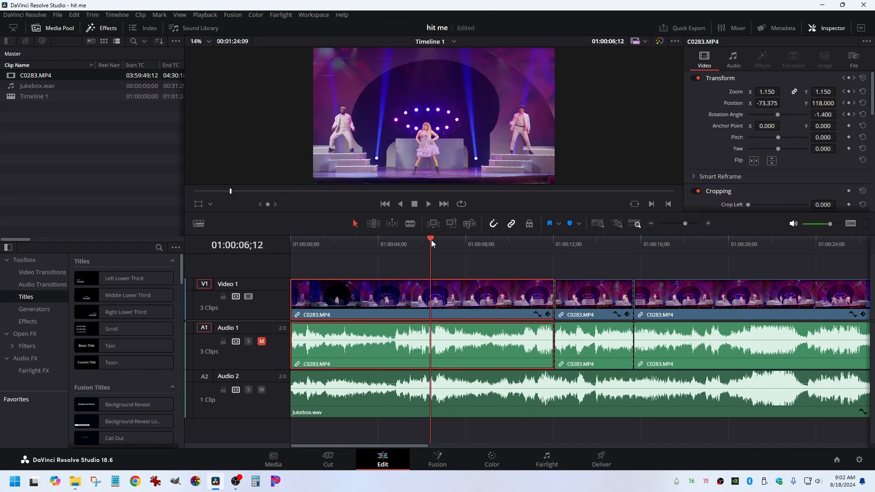
{"action": "key", "text": "p"}
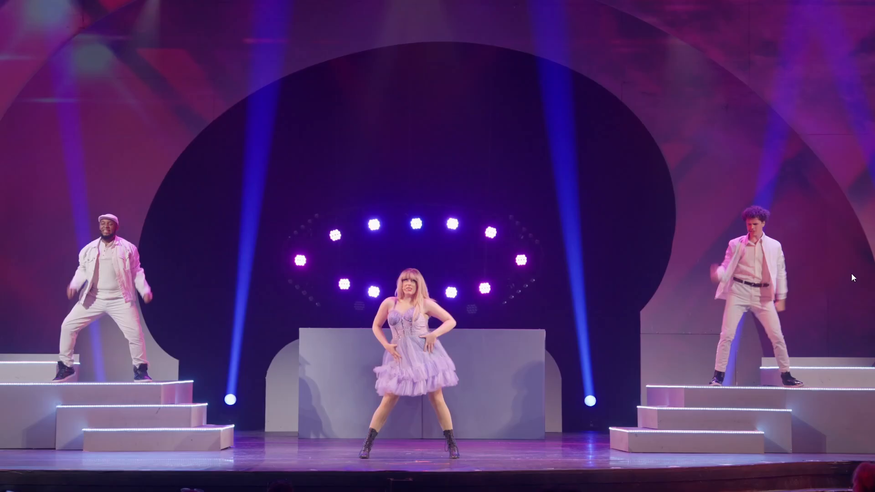
{"action": "key", "text": "space"}
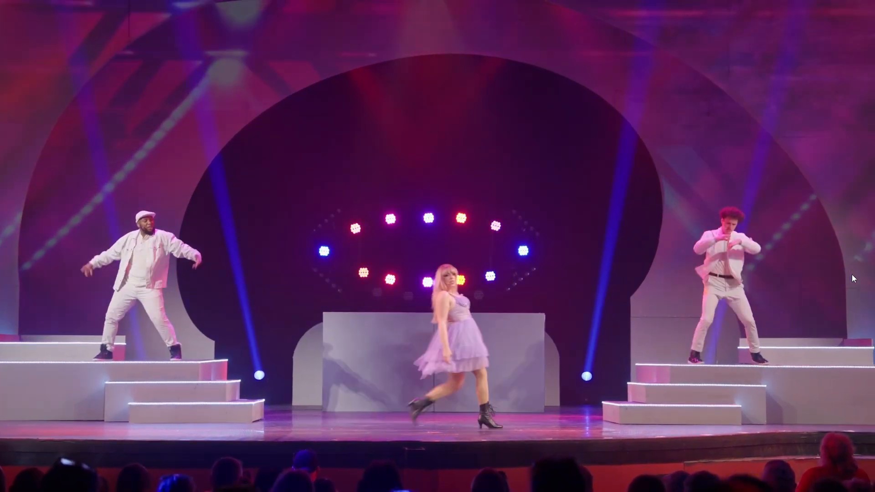
{"action": "key", "text": "Escape"}
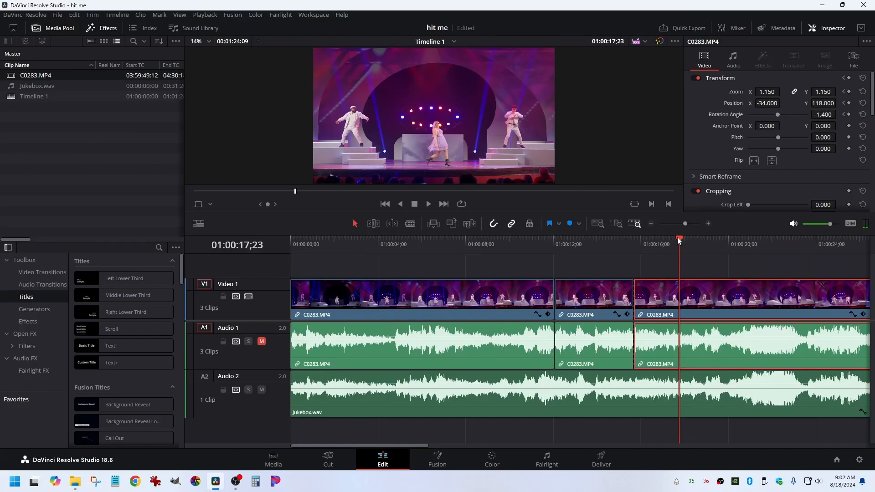
- Step frame by frame from 01:00:11;19 across the cut into the middle segment and back to compare the framing
{"action": "left_click", "coordinate": [545, 239]}
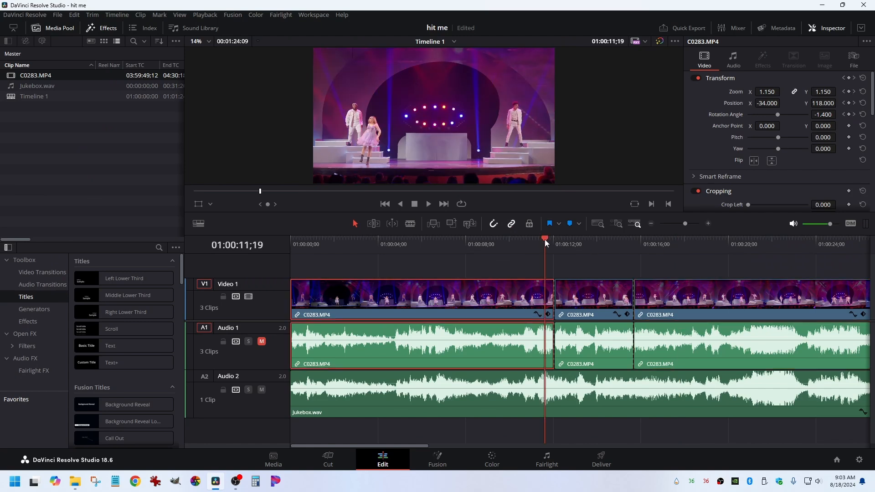
{"action": "key", "text": "Right"}
{"action": "key", "text": "Right"}
{"action": "key", "text": "Right"}
{"action": "key", "text": "Right"}
{"action": "key", "text": "Right"}
{"action": "key", "text": "Right"}
{"action": "key", "text": "Right"}
{"action": "key", "text": "Right"}
{"action": "key", "text": "Left"}
{"action": "key", "text": "Left"}
{"action": "key", "text": "Left"}
{"action": "key", "text": "Left"}
{"action": "key", "text": "Left"}
{"action": "key", "text": "Left"}
{"action": "key", "text": "Left"}
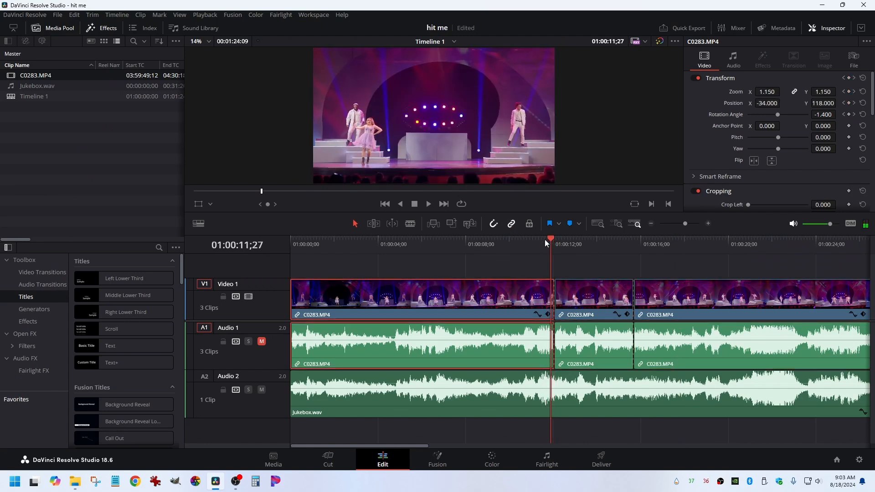
- Check the middle segment's first frame full screen and set its position Y to 814 at the 01:00:12;02 and 01:00:15;20 keyframes
{"action": "key", "text": "ctrl+f"}
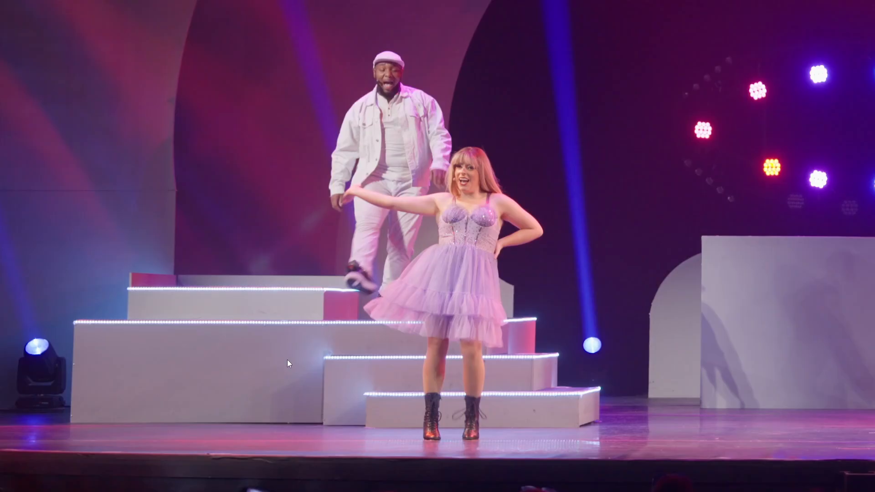
{"action": "key", "text": "Escape"}
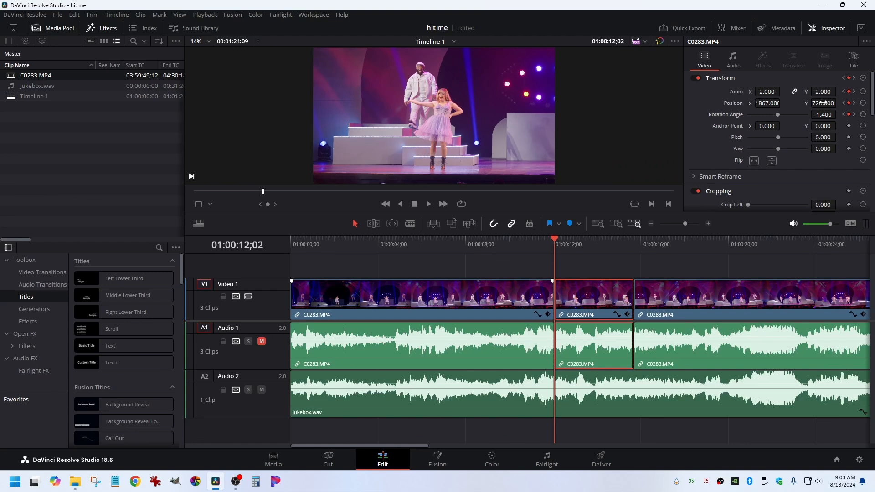
{"action": "left_click_drag", "start_coordinate": [823, 103], "coordinate": [839, 103]}
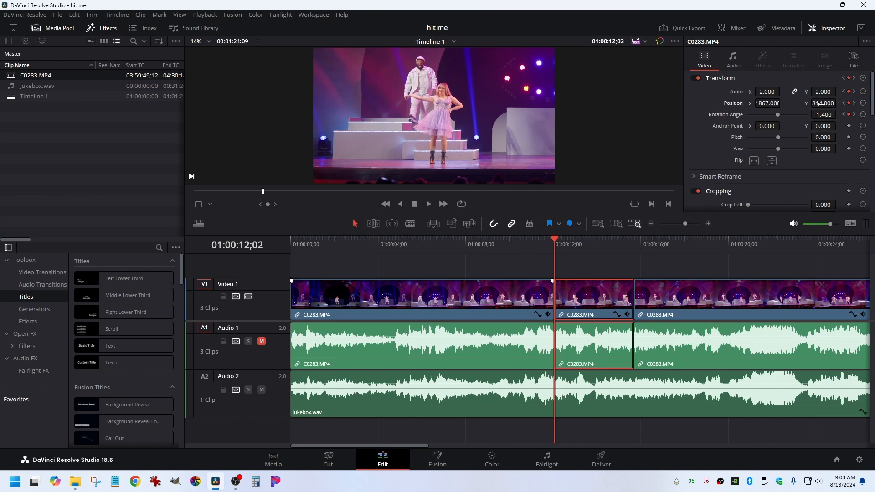
{"action": "left_click", "coordinate": [855, 103]}
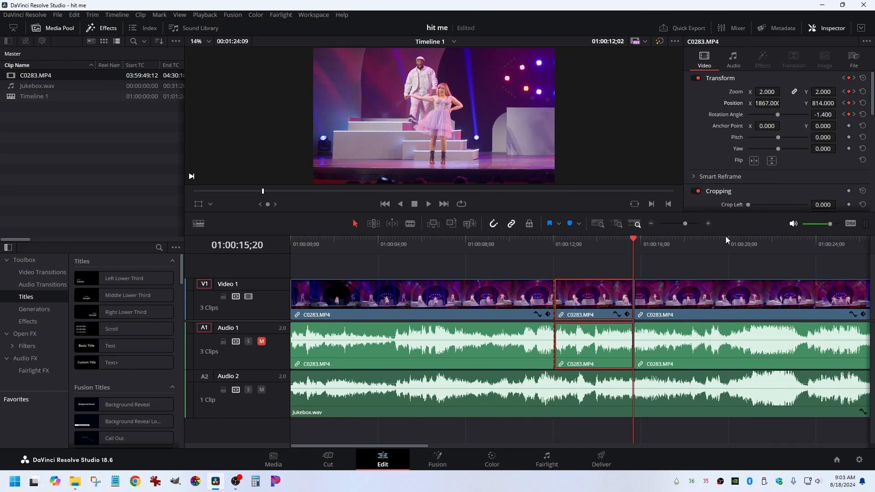
{"action": "left_click", "coordinate": [823, 103]}
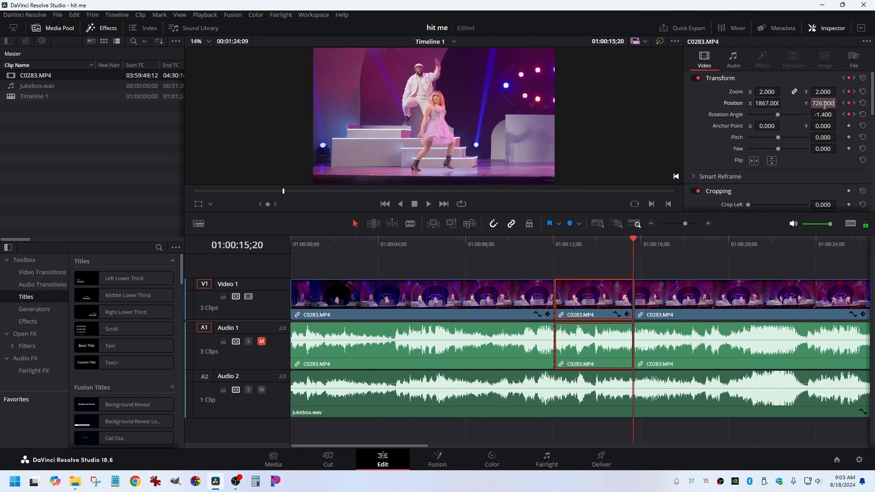
{"action": "type", "text": "814"}
{"action": "key", "text": "Return"}
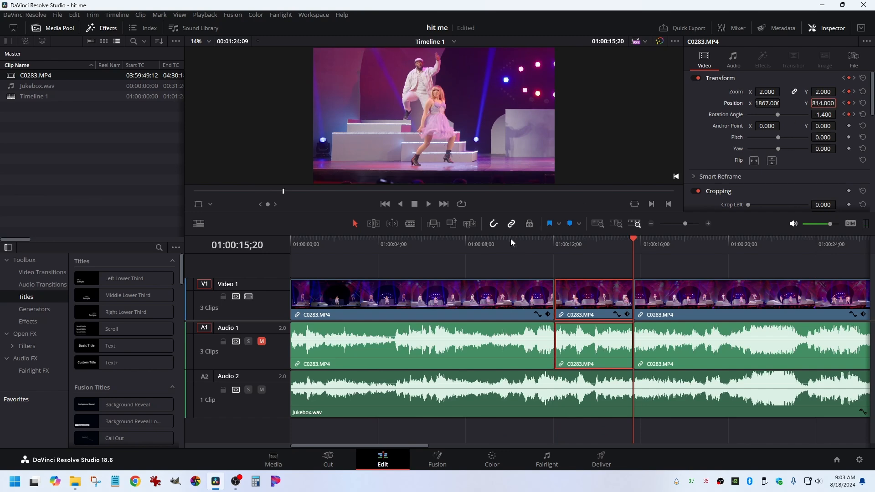
- Replay the close-up segment from 01:00:07;16 and again from 01:00:10;07, and view the following wide shot full screen
{"action": "left_click", "coordinate": [456, 239]}
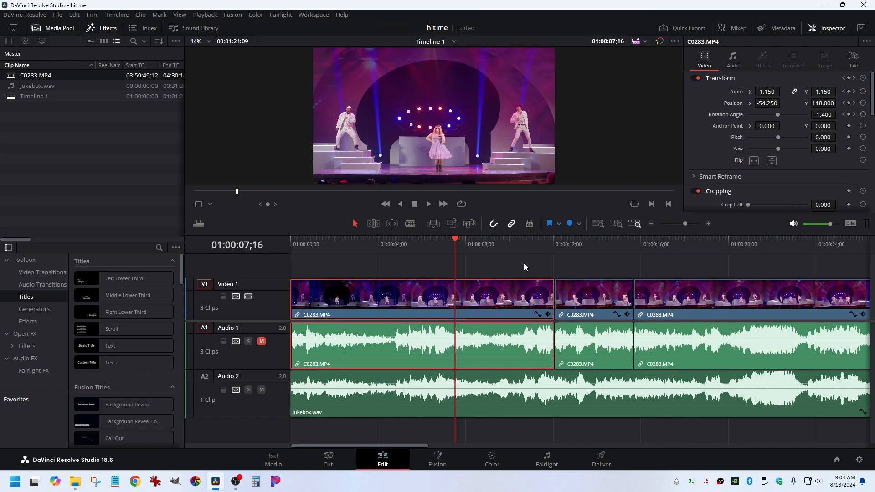
{"action": "key", "text": "space"}
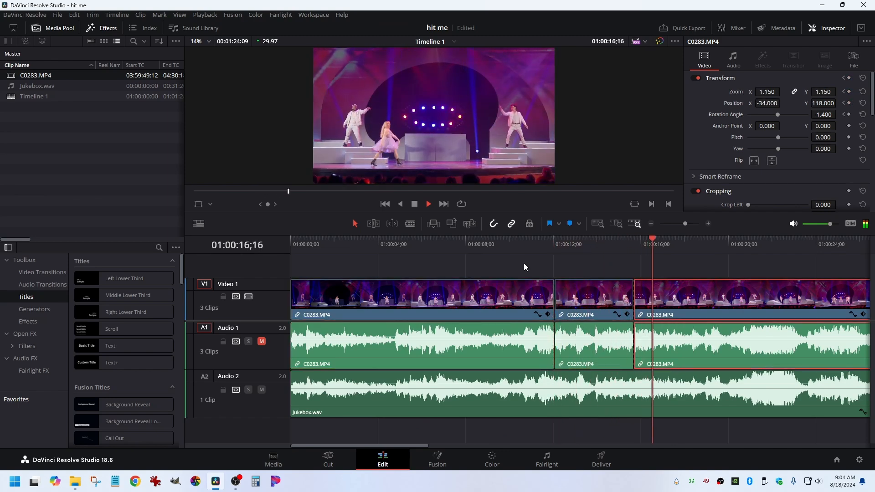
{"action": "key", "text": "space"}
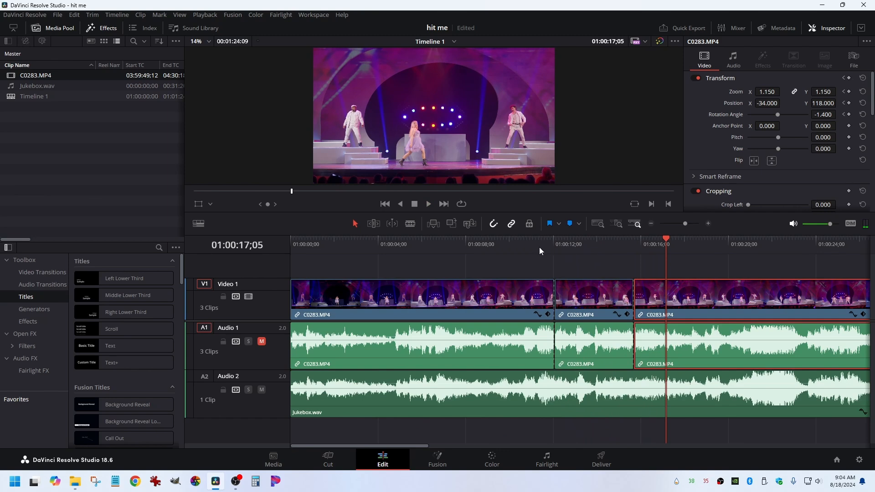
{"action": "left_click", "coordinate": [515, 240]}
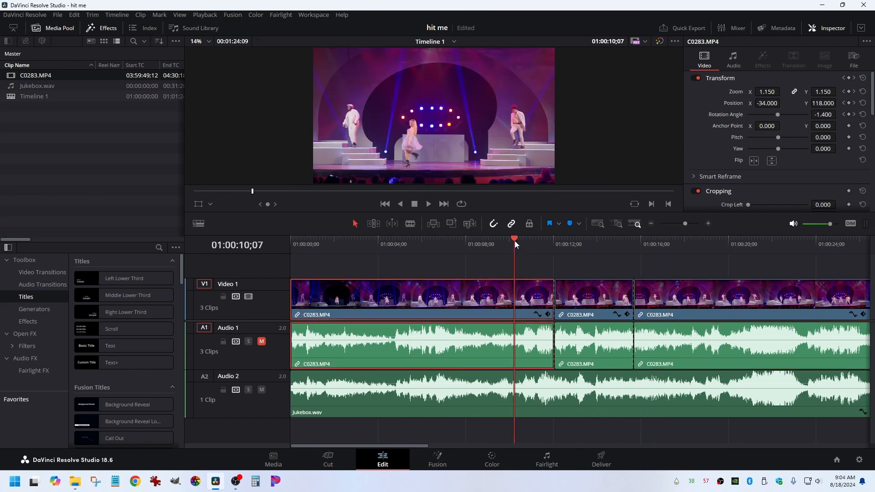
{"action": "key", "text": "space"}
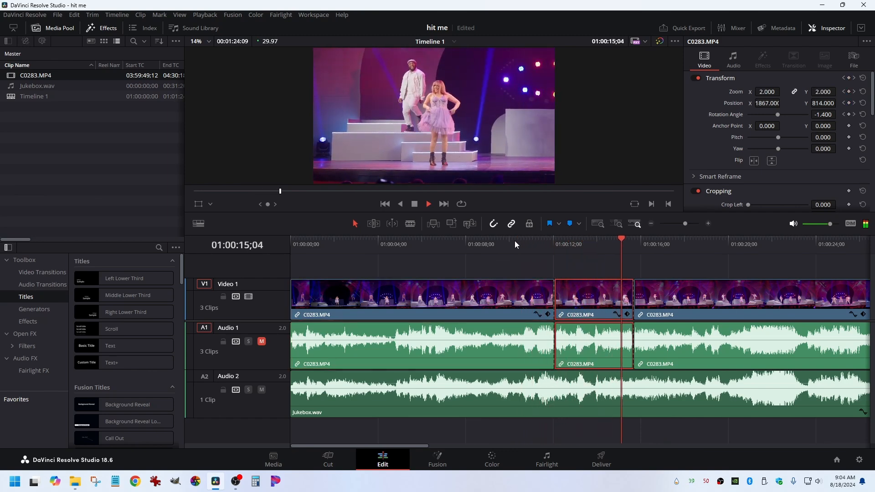
{"action": "key", "text": "space"}
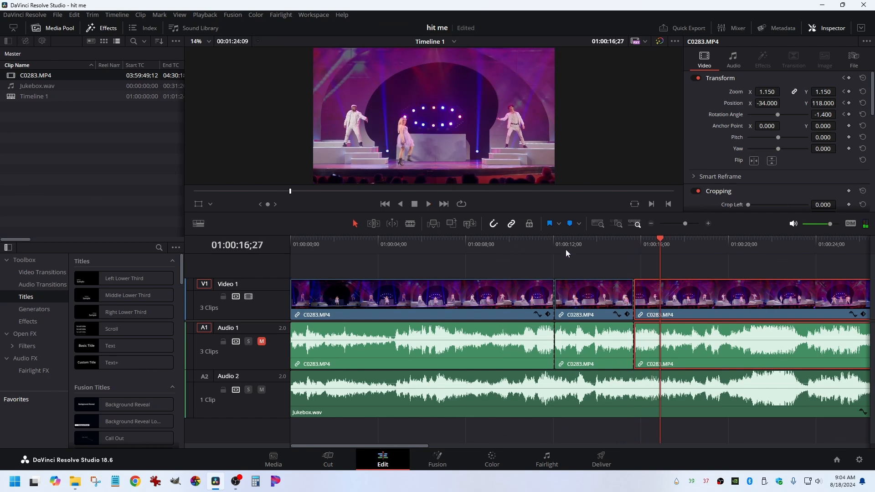
{"action": "key", "text": "ctrl+f"}
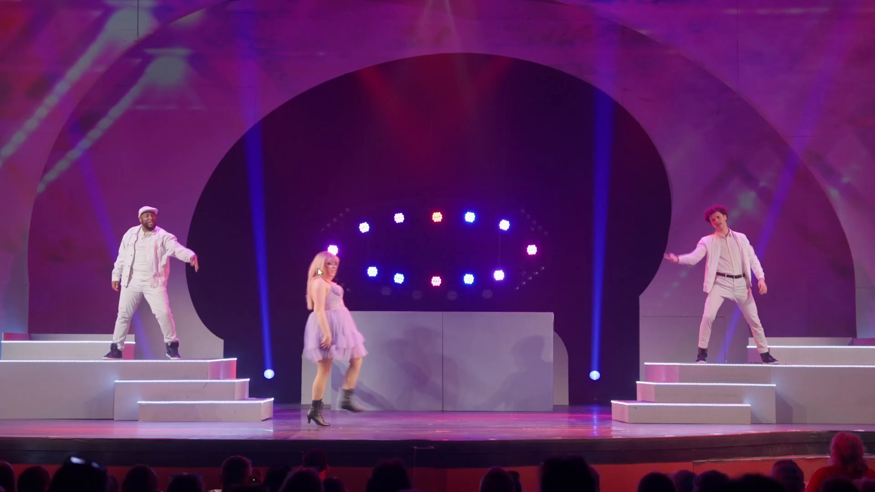
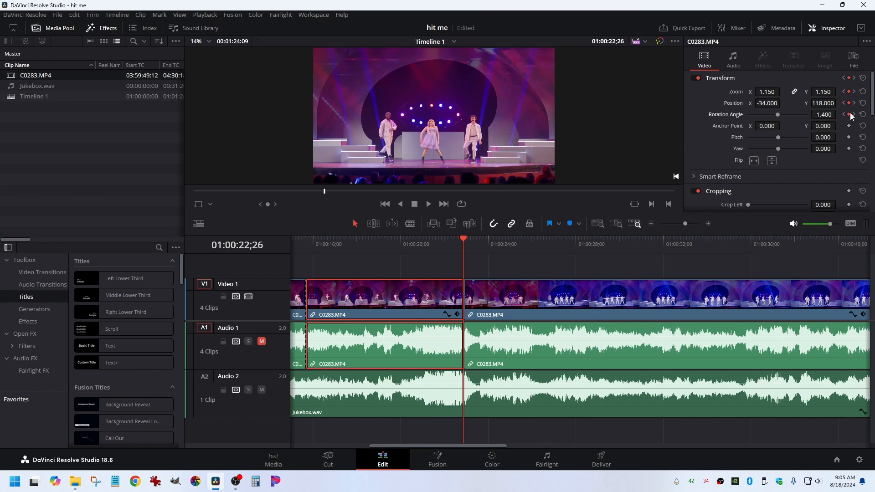
- Add zoom, position and rotation keyframes at 01:00:26;00, save the project, and split the clip at that frame
{"action": "key", "text": "Right"}
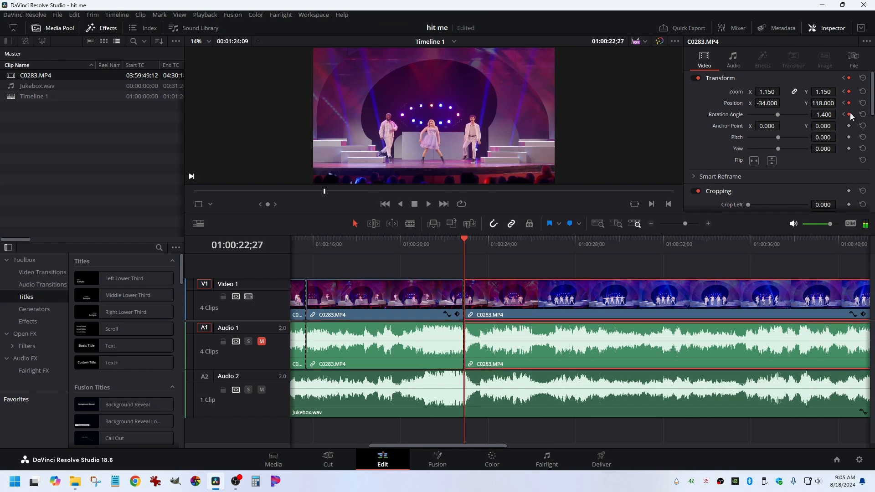
{"action": "key", "text": "space"}
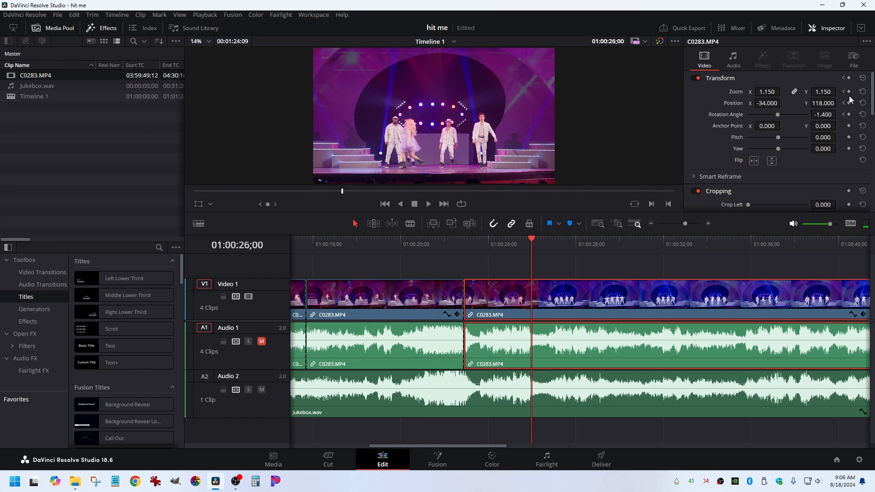
{"action": "left_click", "coordinate": [849, 92]}
{"action": "left_click", "coordinate": [849, 103]}
{"action": "left_click", "coordinate": [849, 114]}
{"action": "key", "text": "ctrl+s"}
{"action": "key", "text": "ctrl+b"}
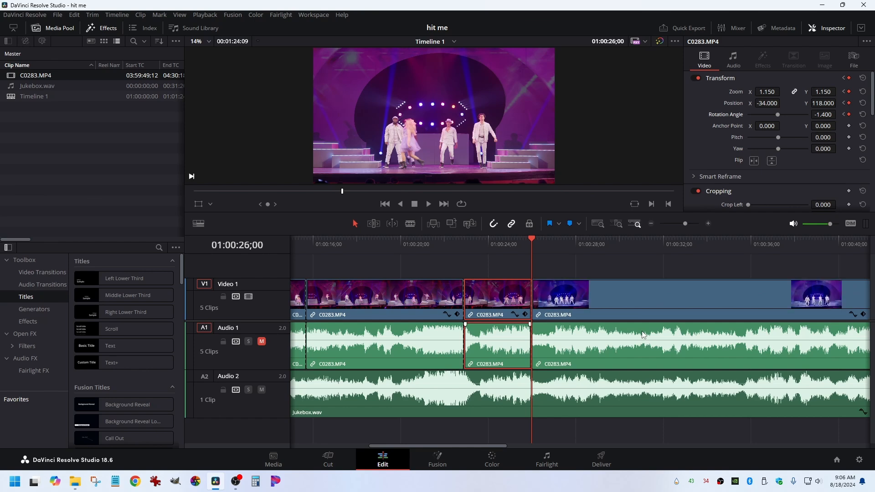
- Keyframe zoom, position and rotation on the new segment's last frame, 01:00:25;29, and check the jumps between its first and last keyframes
{"action": "key", "text": "Left"}
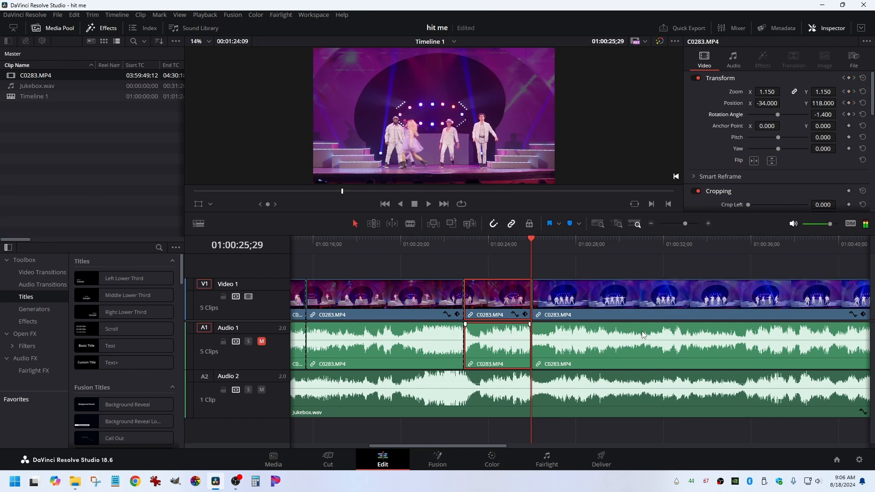
{"action": "left_click", "coordinate": [848, 92]}
{"action": "left_click", "coordinate": [849, 103]}
{"action": "left_click", "coordinate": [850, 114]}
{"action": "left_click", "coordinate": [843, 92]}
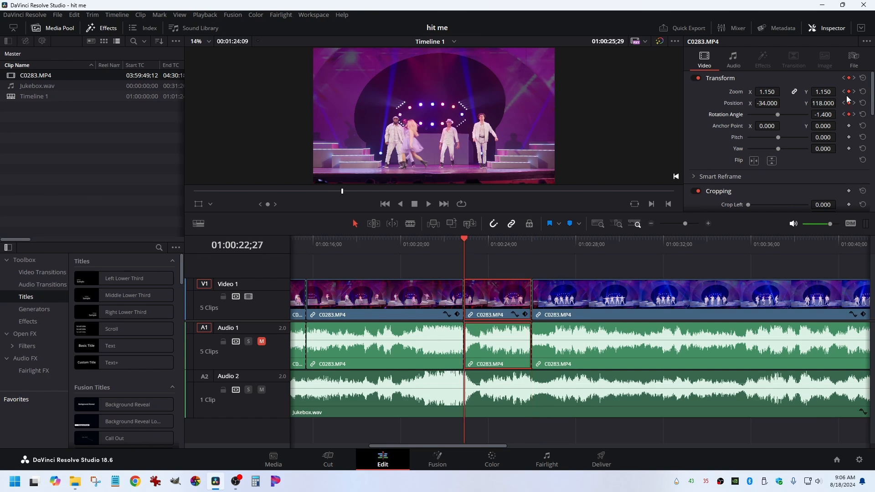
{"action": "left_click", "coordinate": [855, 93]}
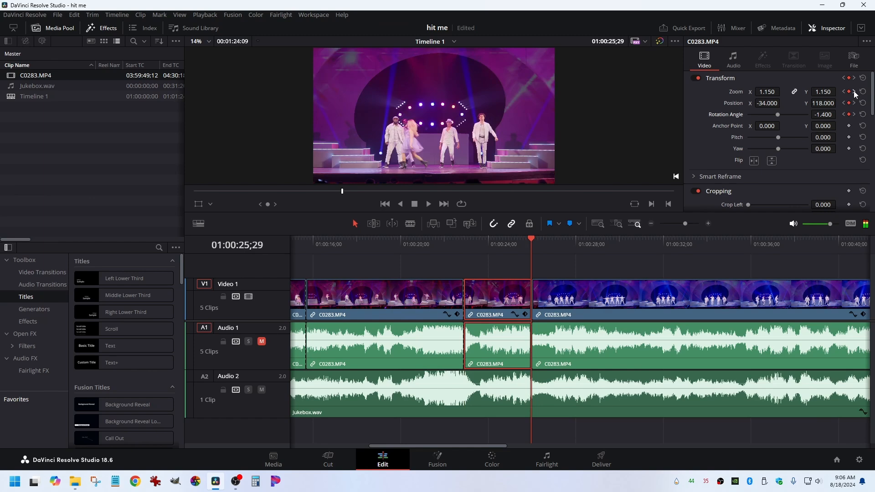
{"action": "left_click", "coordinate": [843, 93]}
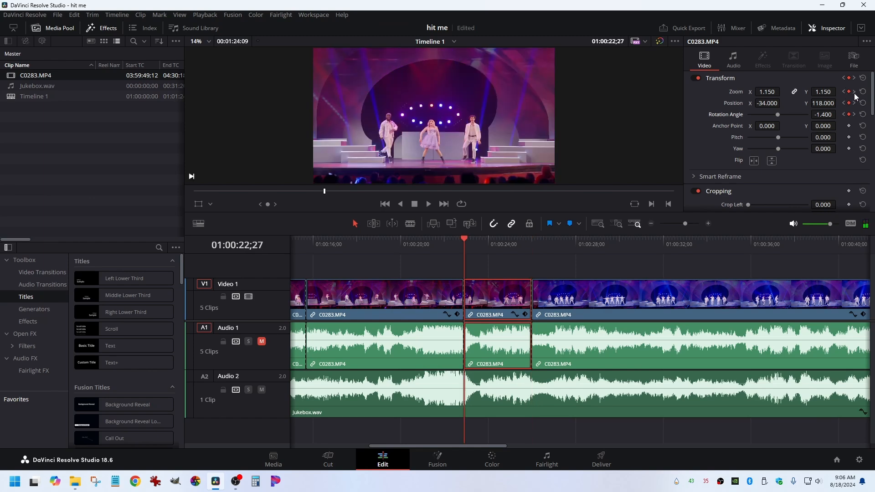
{"action": "left_click", "coordinate": [854, 92]}
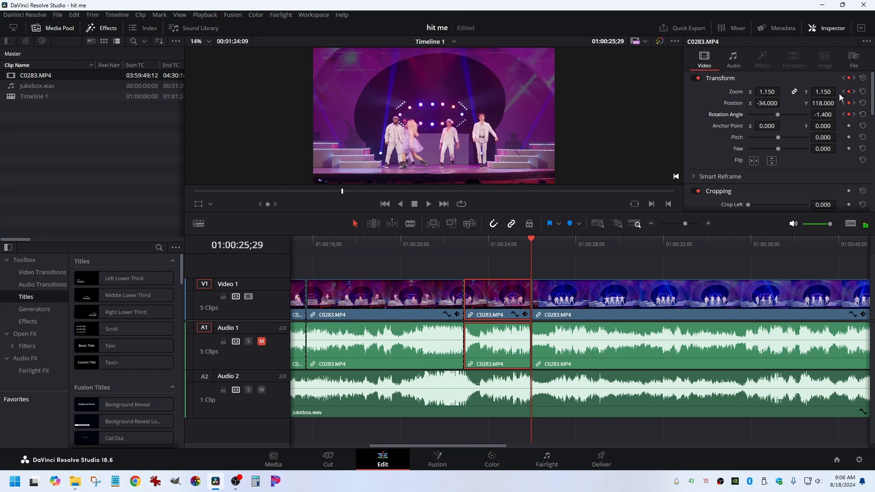
- Set the new segment's zoom to 2 and its position Y to 763 at the 01:00:22;27 keyframe
{"action": "left_click", "coordinate": [843, 92]}
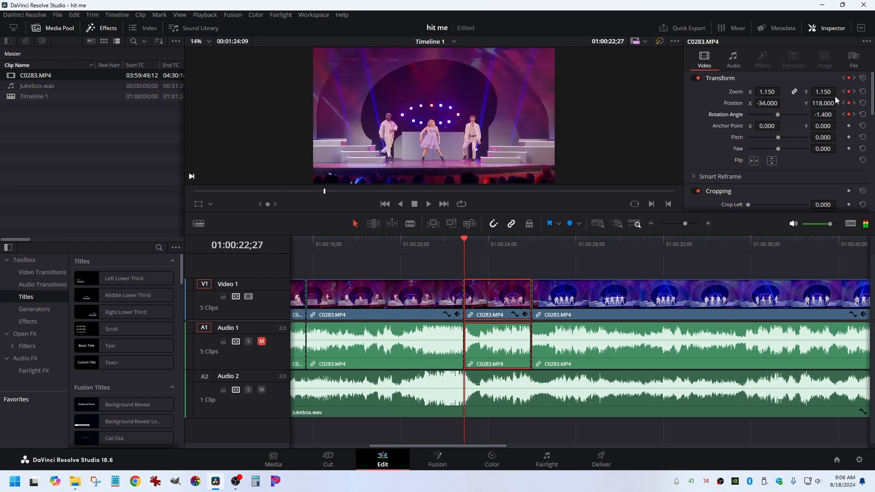
{"action": "left_click", "coordinate": [769, 94]}
{"action": "type", "text": "2"}
{"action": "key", "text": "Return"}
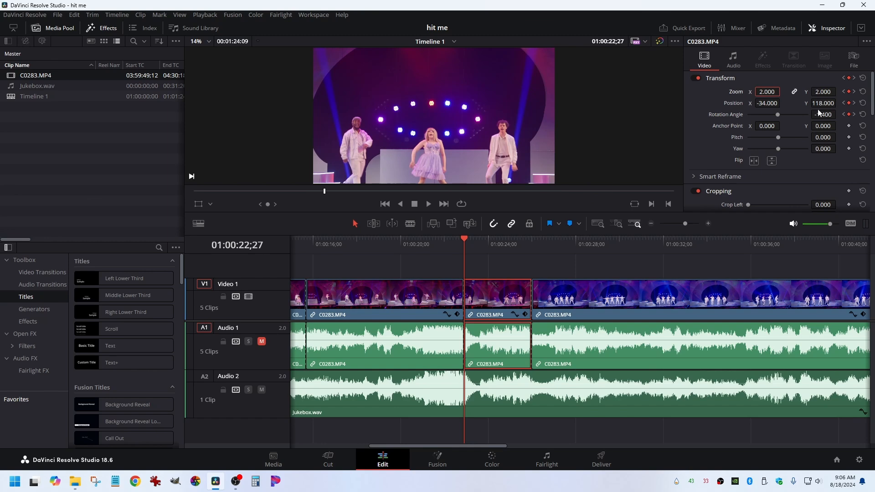
{"action": "left_click_drag", "start_coordinate": [816, 103], "coordinate": [838, 103]}
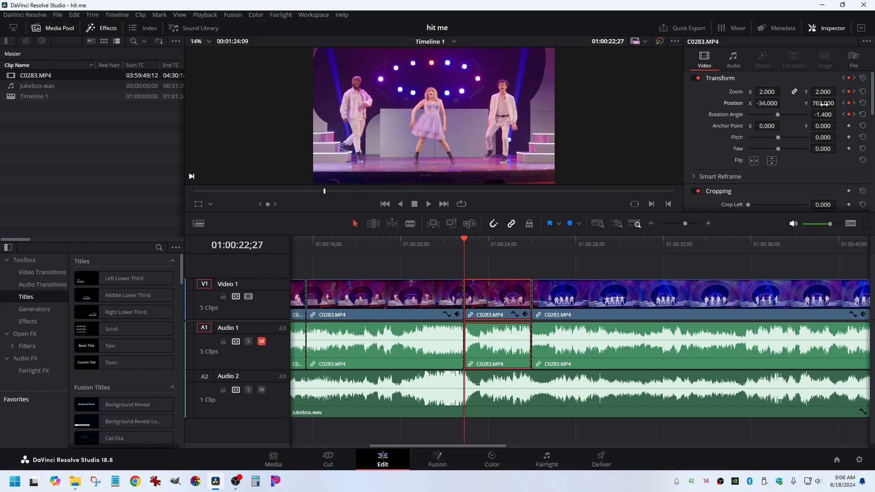
- Match the framing at the segment's 01:00:25;29 keyframe by setting position Y to 763 and zoom to 2
{"action": "left_click", "coordinate": [854, 103]}
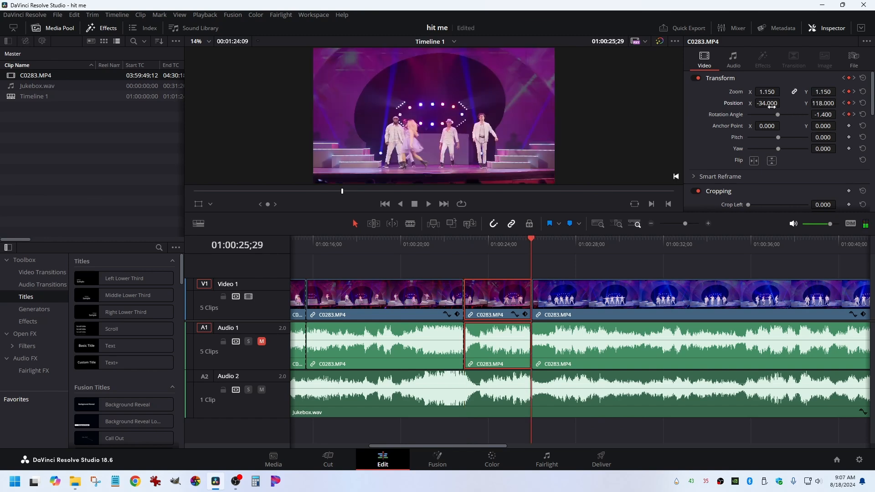
{"action": "left_click", "coordinate": [817, 104]}
{"action": "type", "text": "763"}
{"action": "key", "text": "Return"}
{"action": "left_click", "coordinate": [769, 93]}
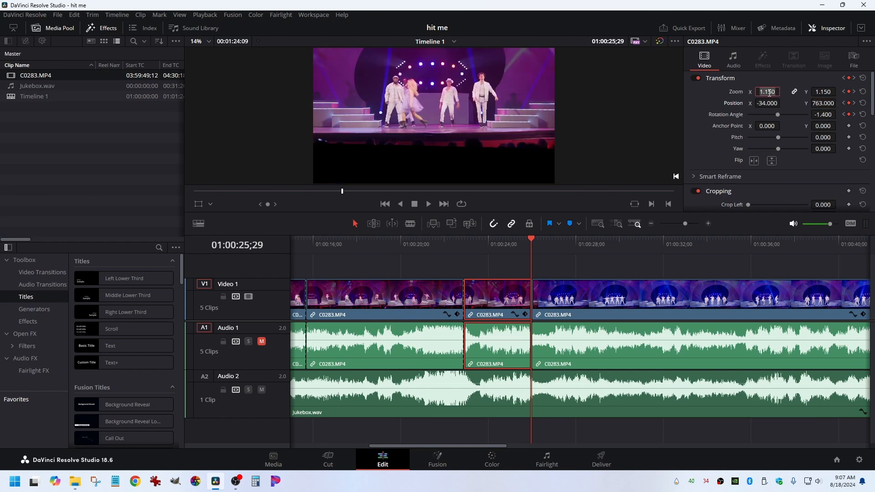
{"action": "type", "text": "2"}
{"action": "key", "text": "Return"}
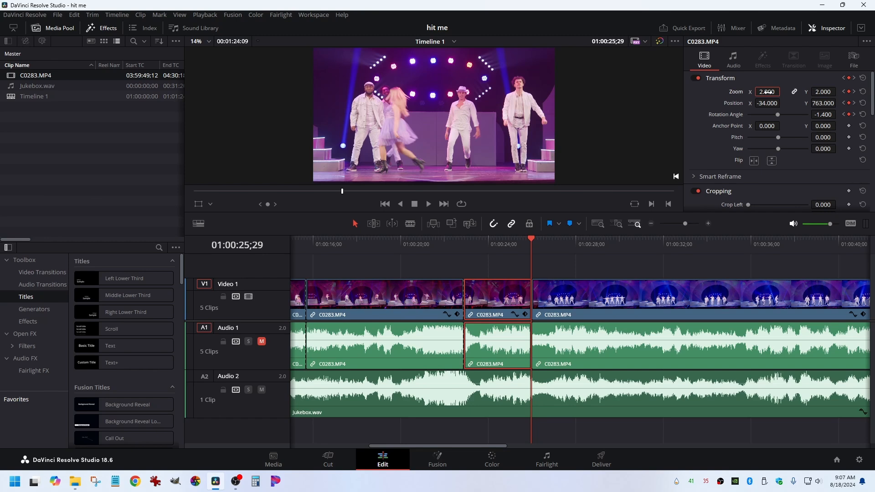
- Play through the second zoomed segment from its first frame, and again with a lead-in from the preceding wide shot
{"action": "left_click", "coordinate": [844, 92]}
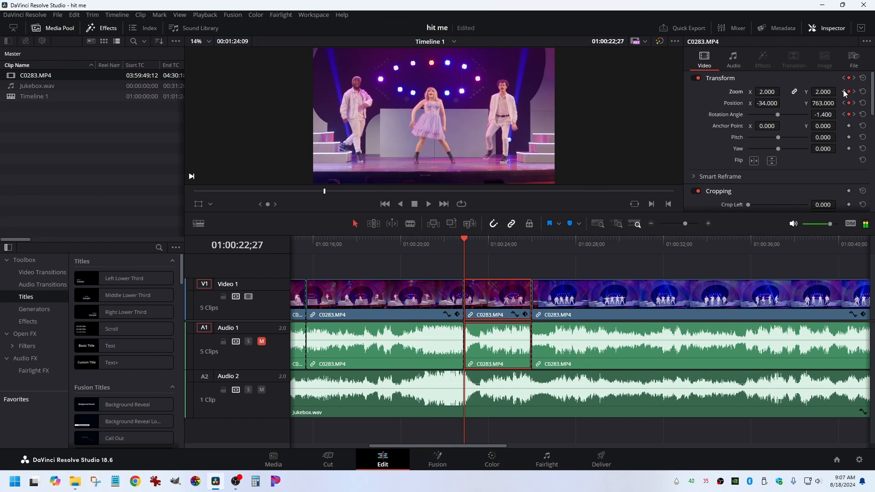
{"action": "key", "text": "space"}
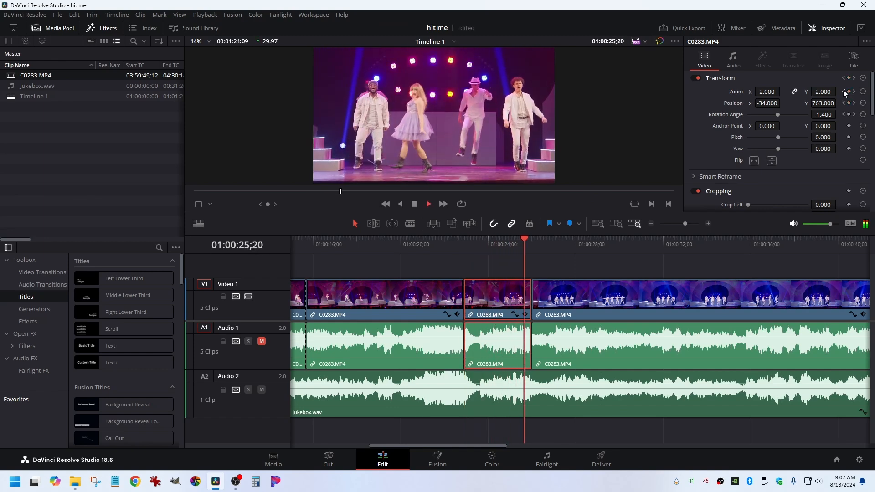
{"action": "key", "text": "space"}
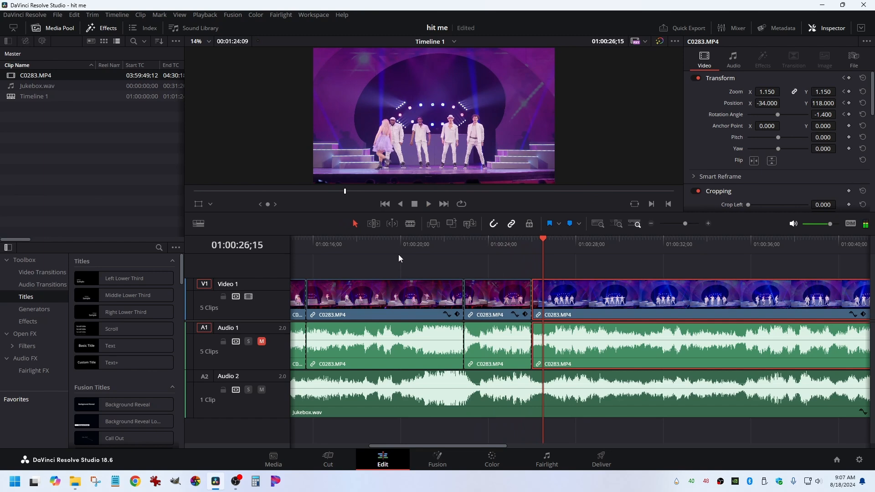
{"action": "left_click", "coordinate": [411, 238]}
{"action": "key", "text": "space"}
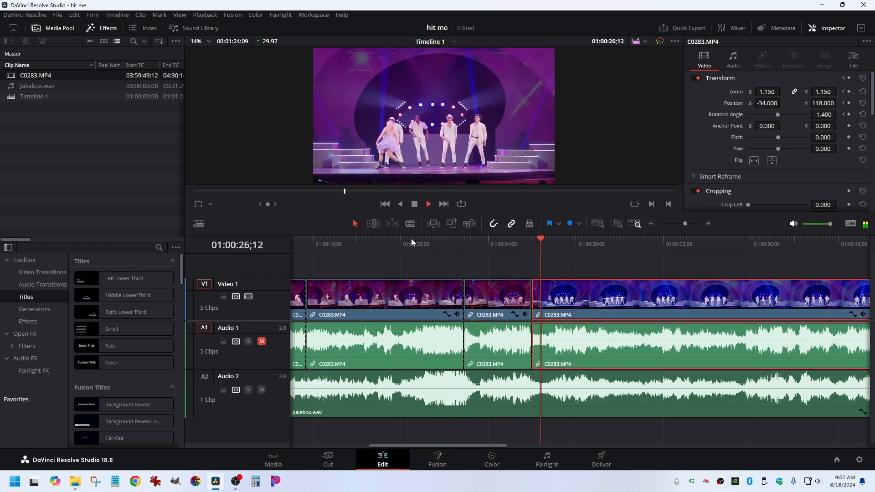
{"action": "key", "text": "space"}
- Play the last segment onward from 01:00:27;10, and replay it from its first frame at 01:00:26;00 to judge the wide framing
{"action": "left_click", "coordinate": [561, 271]}
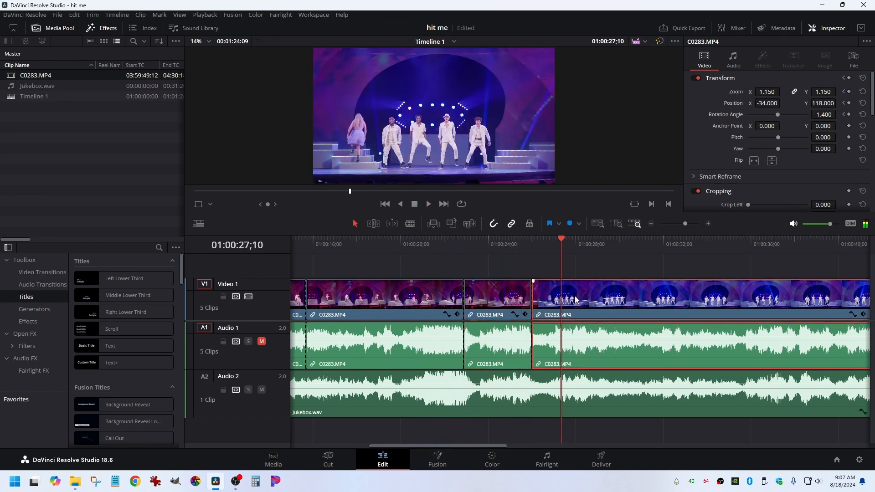
{"action": "key", "text": "space"}
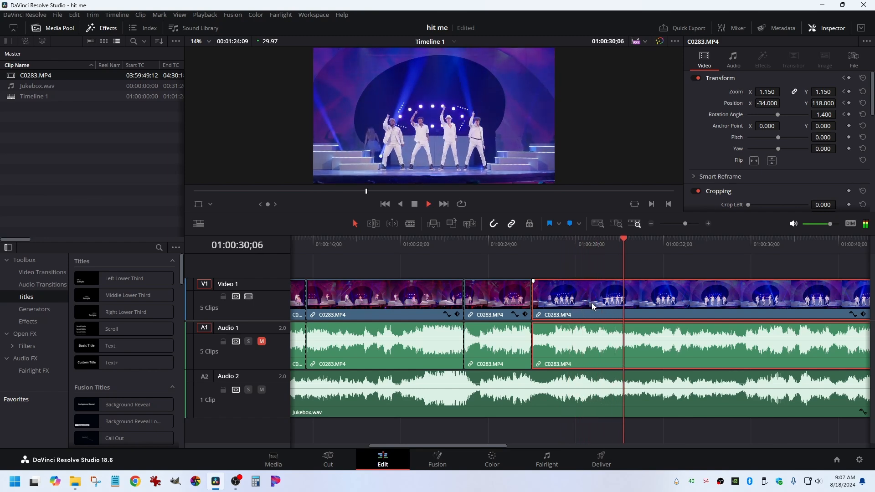
{"action": "left_click", "coordinate": [533, 241]}
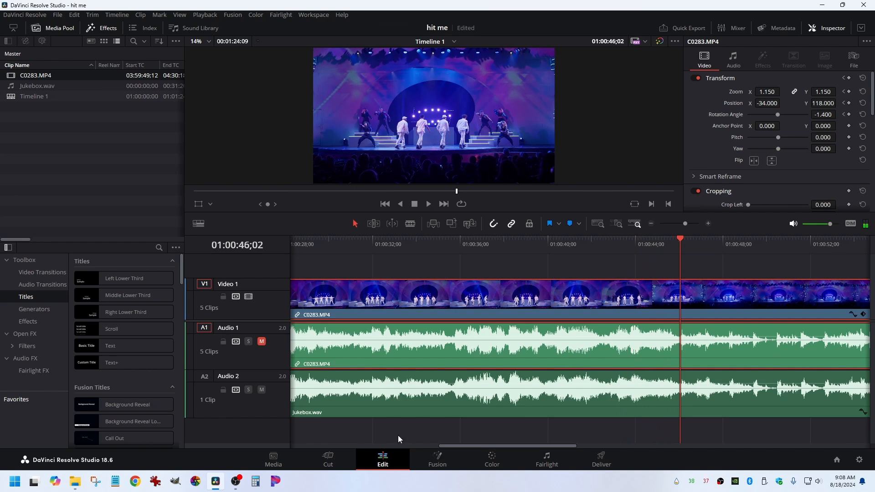
{"action": "left_click_drag", "start_coordinate": [485, 445], "coordinate": [431, 449]}
{"action": "left_click", "coordinate": [468, 238]}
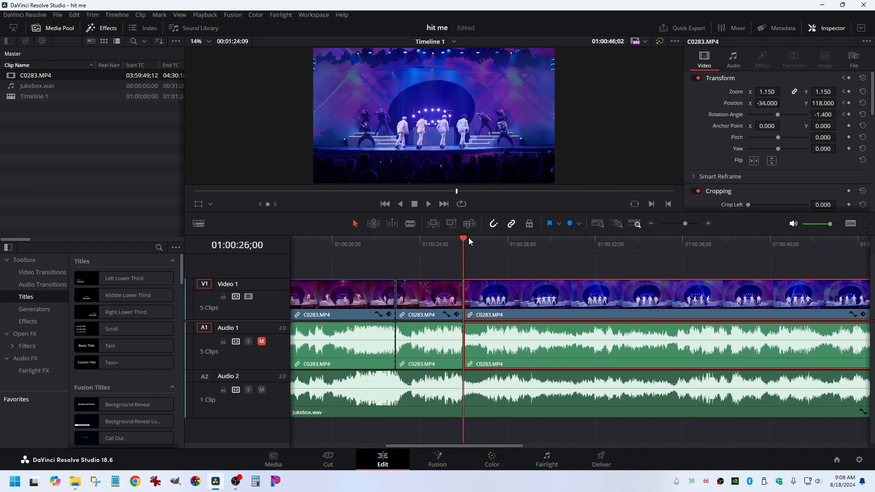
{"action": "key", "text": "space"}
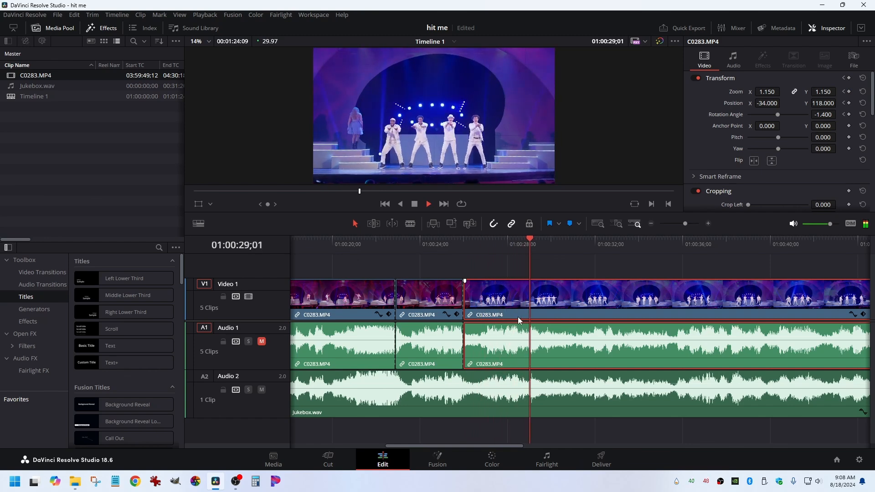
{"action": "key", "text": "space"}
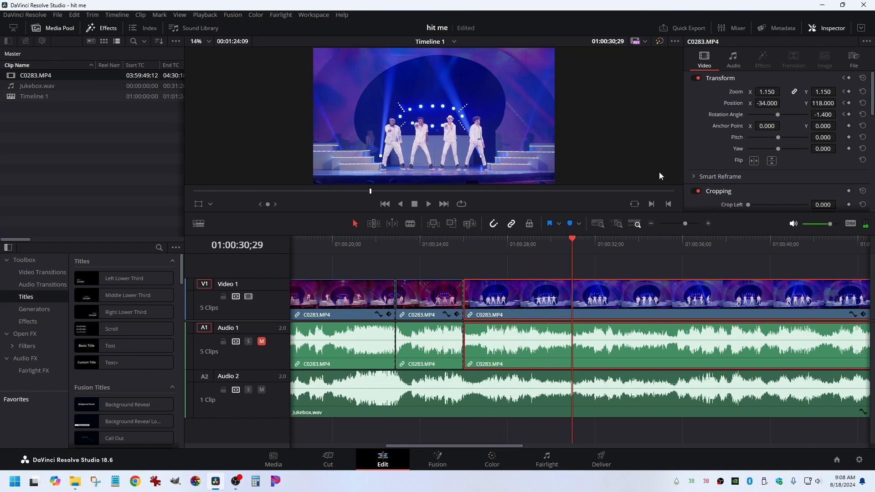
- Set the last segment's zoom to 1.5 and its position Y to 442 at the 01:00:26;00 keyframe
{"action": "left_click", "coordinate": [844, 91]}
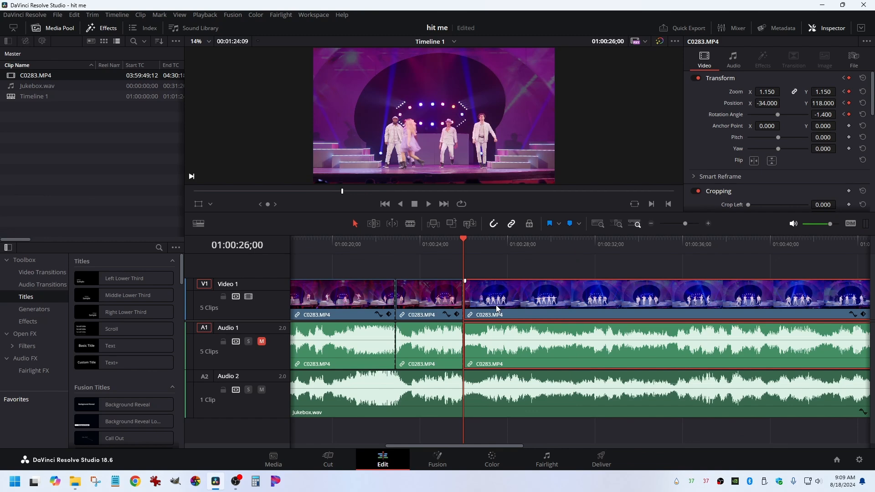
{"action": "left_click", "coordinate": [768, 93]}
{"action": "type", "text": "1.5"}
{"action": "key", "text": "Return"}
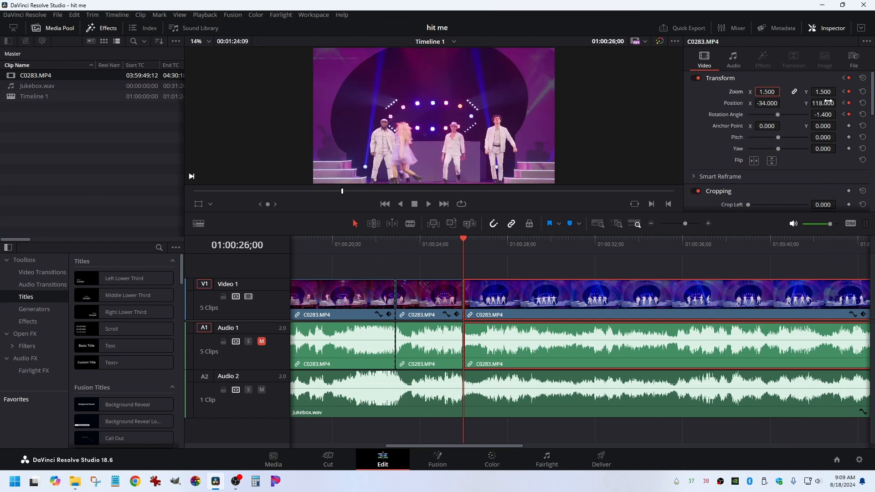
{"action": "left_click_drag", "start_coordinate": [817, 103], "coordinate": [838, 102]}
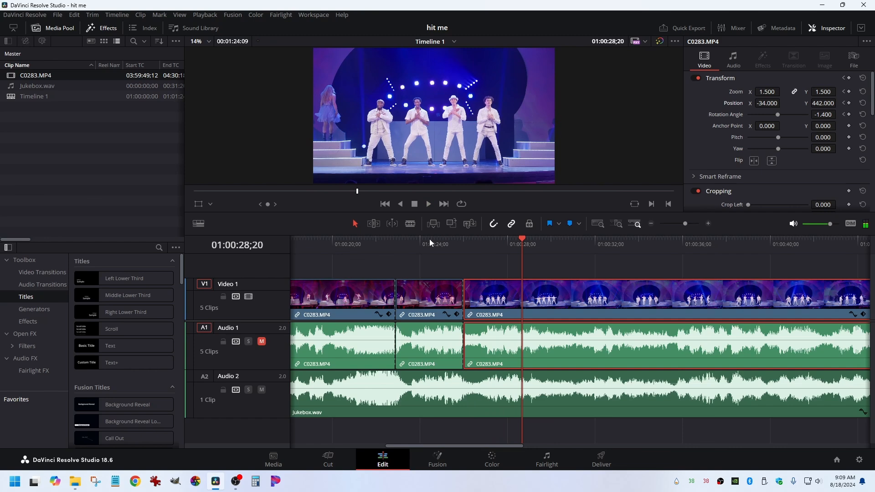
- Play from 01:00:24;13 across the cut into the last segment, and replay from 01:00:42;21 to judge where its framing must widen
{"action": "left_click", "coordinate": [429, 239]}
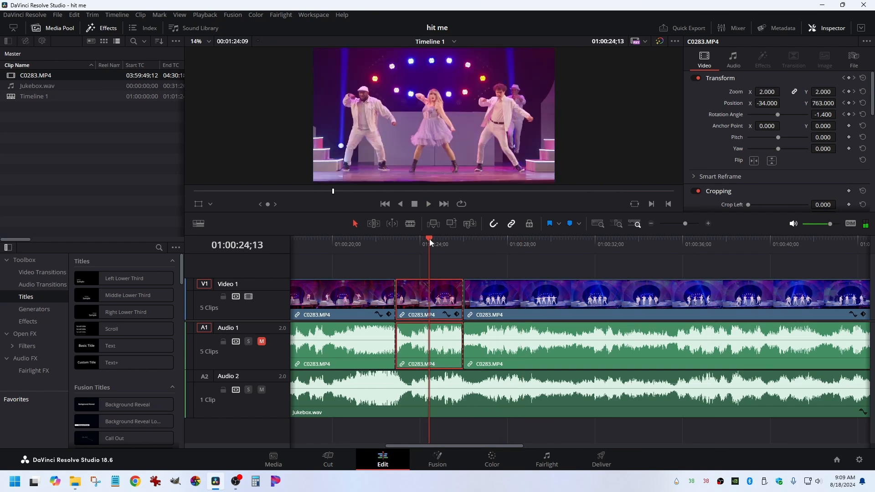
{"action": "key", "text": "space"}
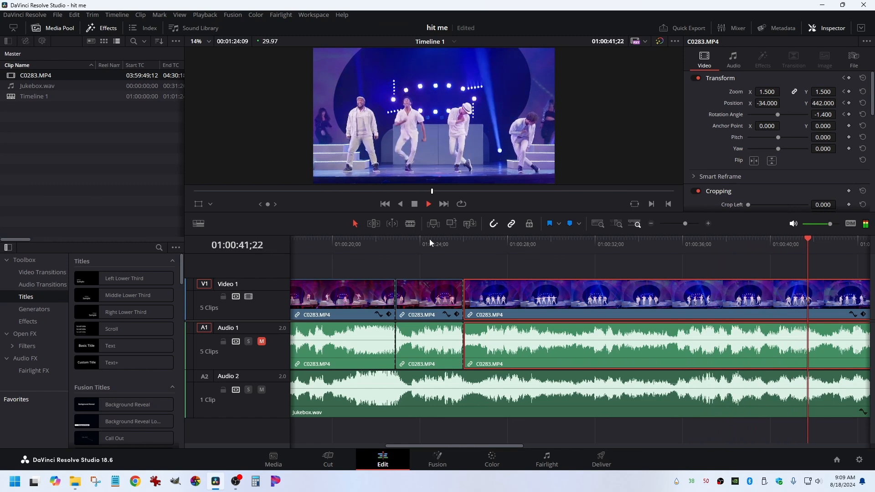
{"action": "key", "text": "space"}
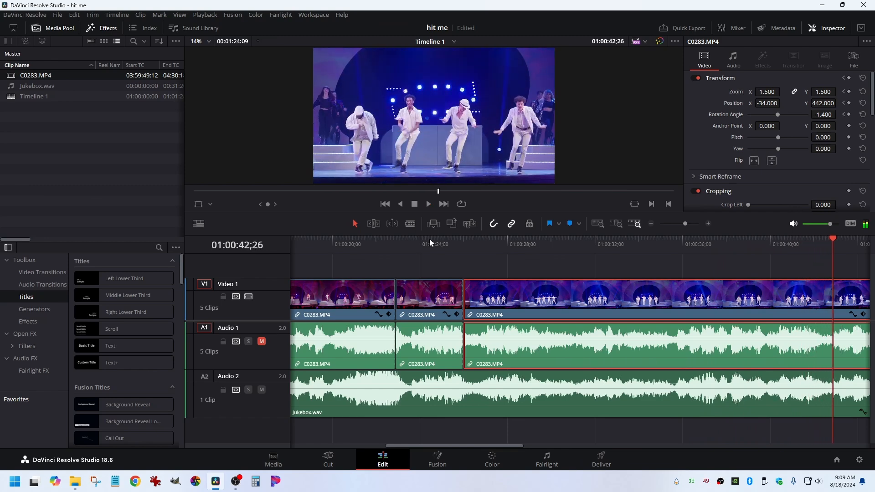
{"action": "key", "text": "space"}
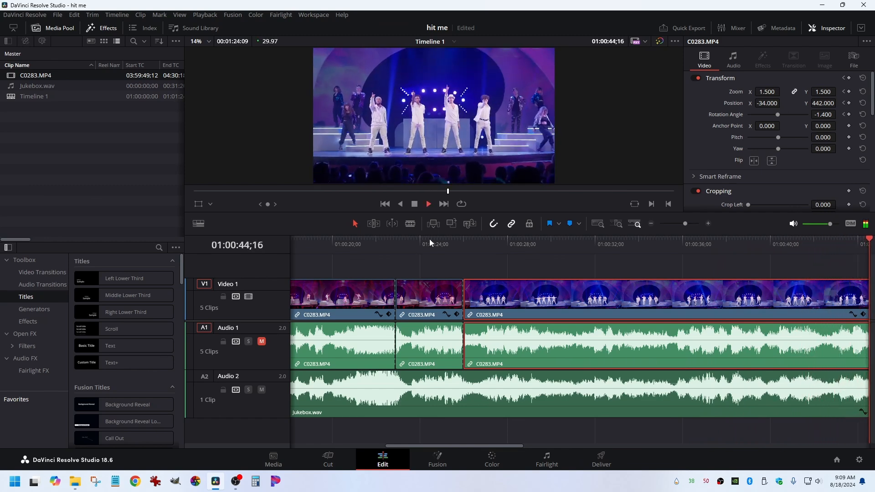
{"action": "key", "text": "space"}
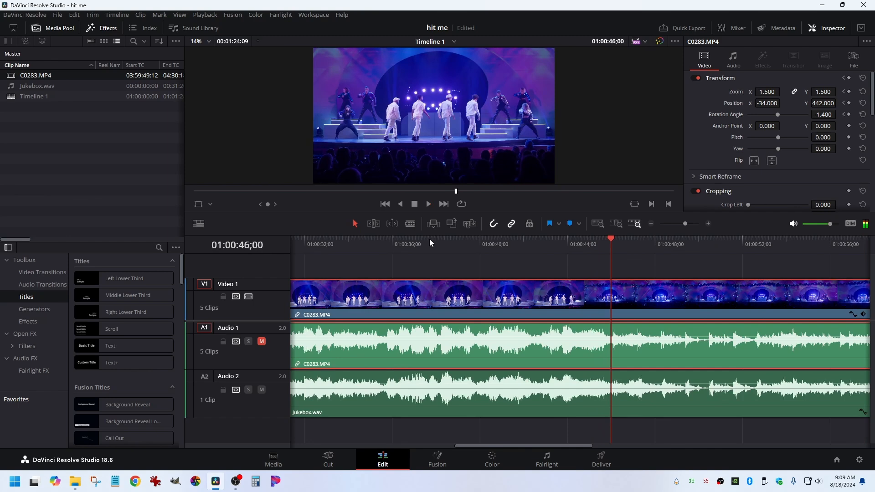
{"action": "left_click", "coordinate": [540, 241]}
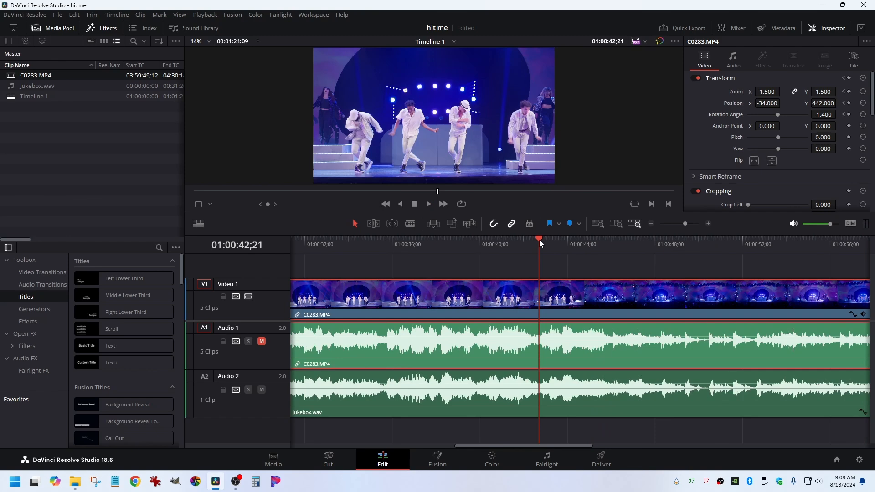
{"action": "key", "text": "space"}
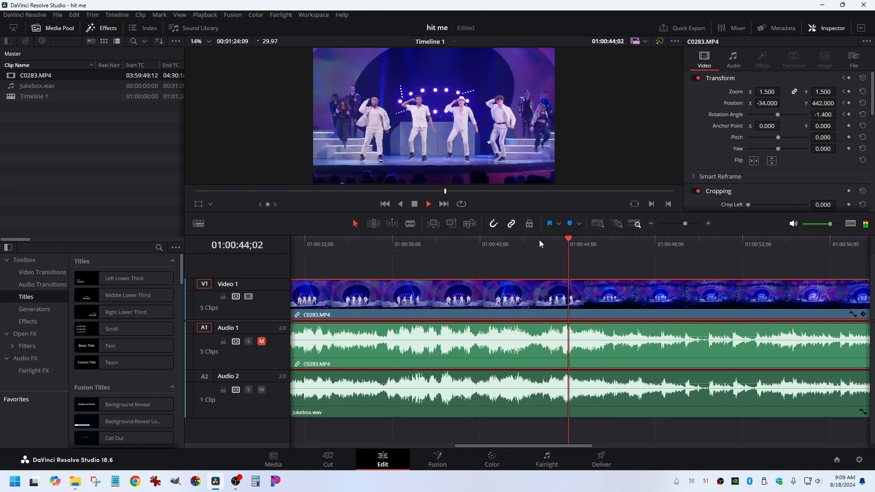
{"action": "key", "text": "space"}
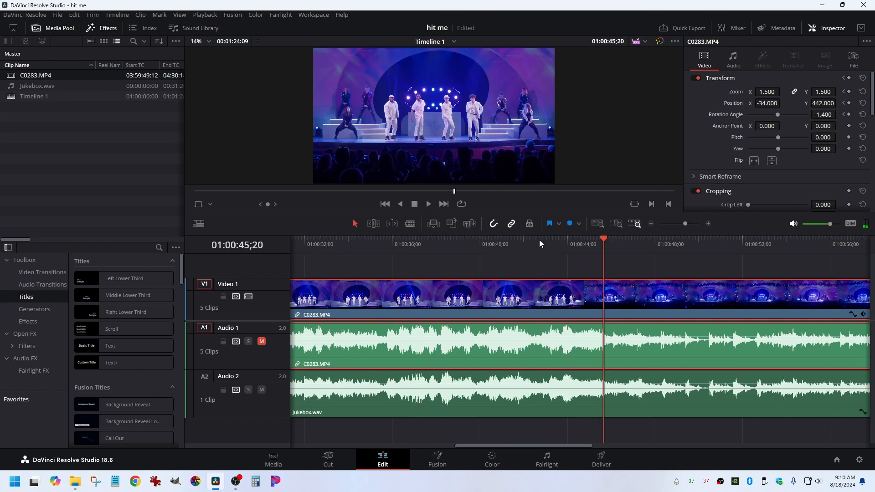
- Find the frame in the last segment where the reframing starts and add zoom, position and rotation keyframes at 01:00:42;25
{"action": "key", "text": "Left"}
{"action": "key", "text": "Left"}
{"action": "key", "text": "Left"}
{"action": "key", "text": "Left"}
{"action": "key", "text": "Left"}
{"action": "key", "text": "Left"}
{"action": "key", "text": "Left"}
{"action": "key", "text": "Left"}
{"action": "key", "text": "Left"}
{"action": "key", "text": "Left"}
{"action": "key", "text": "Left"}
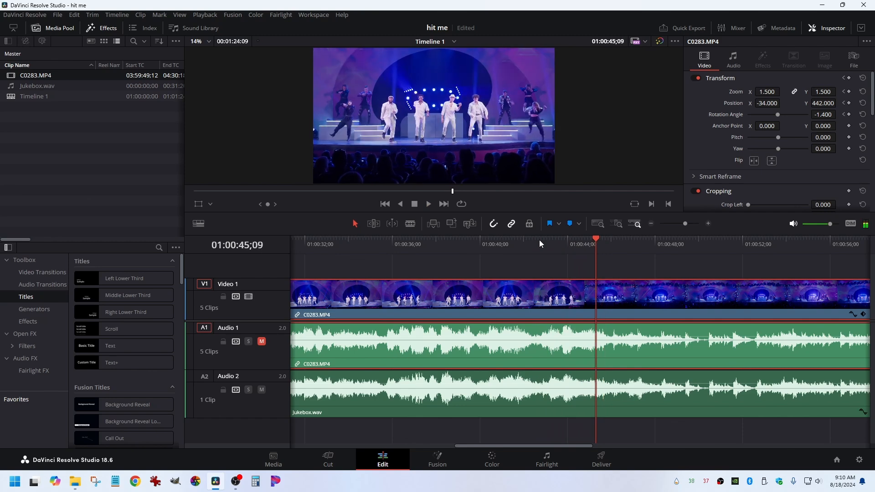
{"action": "key", "text": "Left"}
{"action": "key", "text": "Left"}
{"action": "key", "text": "Left"}
{"action": "key", "text": "Left"}
{"action": "key", "text": "Left"}
{"action": "key", "text": "Left"}
{"action": "key", "text": "Left"}
{"action": "key", "text": "Left"}
{"action": "key", "text": "Left"}
{"action": "key", "text": "Left"}
{"action": "key", "text": "Left"}
{"action": "key", "text": "Left"}
{"action": "key", "text": "Left"}
{"action": "key", "text": "Left"}
{"action": "key", "text": "Left"}
{"action": "key", "text": "Left"}
{"action": "key", "text": "Left"}
{"action": "key", "text": "Left"}
{"action": "key", "text": "Left"}
{"action": "key", "text": "Left"}
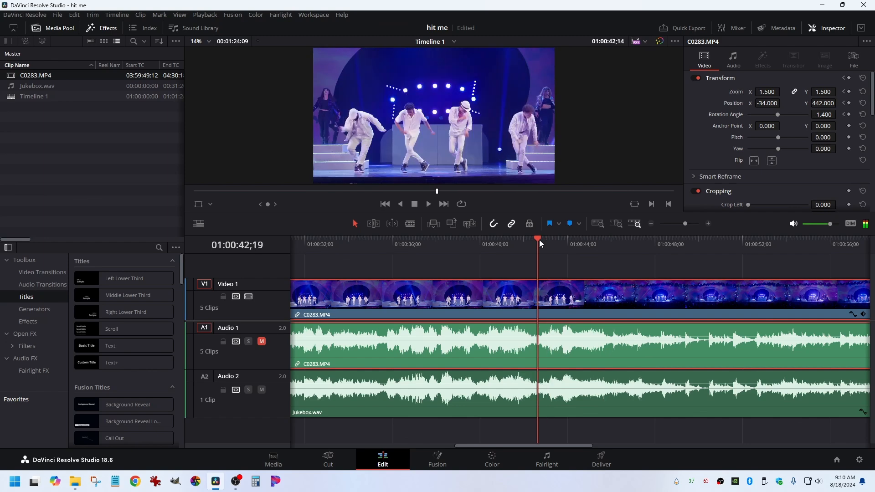
{"action": "key", "text": "Left"}
{"action": "key", "text": "Left"}
{"action": "key", "text": "Left"}
{"action": "key", "text": "Left"}
{"action": "key", "text": "Left"}
{"action": "key", "text": "Left"}
{"action": "key", "text": "Left"}
{"action": "key", "text": "Left"}
{"action": "key", "text": "Left"}
{"action": "key", "text": "Left"}
{"action": "key", "text": "Right"}
{"action": "key", "text": "Right"}
{"action": "key", "text": "Right"}
{"action": "key", "text": "Right"}
{"action": "key", "text": "Right"}
{"action": "key", "text": "Right"}
{"action": "key", "text": "Right"}
{"action": "key", "text": "Right"}
{"action": "key", "text": "Right"}
{"action": "key", "text": "Right"}
{"action": "key", "text": "Right"}
{"action": "key", "text": "Right"}
{"action": "key", "text": "Right"}
{"action": "key", "text": "Right"}
{"action": "key", "text": "Right"}
{"action": "key", "text": "Right"}
{"action": "key", "text": "Right"}
{"action": "key", "text": "Right"}
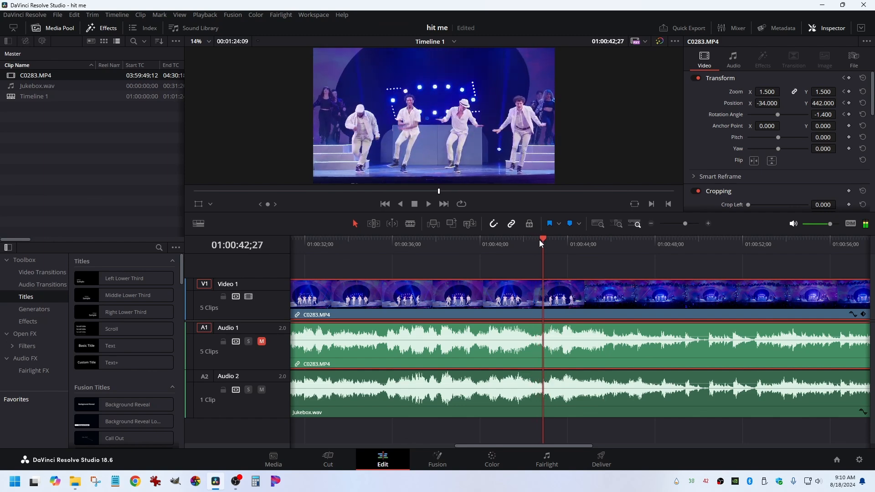
{"action": "key", "text": "Right"}
{"action": "key", "text": "Right"}
{"action": "key", "text": "Left"}
{"action": "key", "text": "Left"}
{"action": "key", "text": "Left"}
{"action": "key", "text": "Left"}
{"action": "key", "text": "Left"}
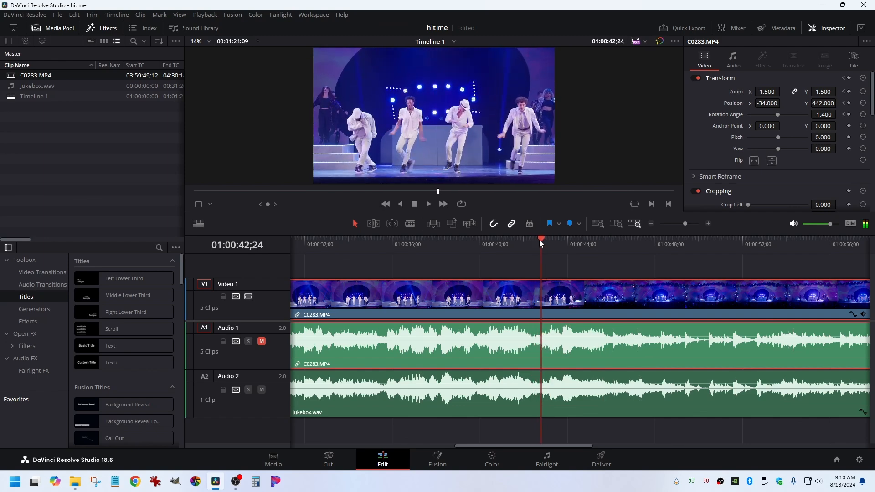
{"action": "key", "text": "Right"}
{"action": "key", "text": "Right"}
{"action": "key", "text": "Right"}
{"action": "key", "text": "Right"}
{"action": "key", "text": "Right"}
{"action": "key", "text": "Right"}
{"action": "key", "text": "Right"}
{"action": "key", "text": "Right"}
{"action": "key", "text": "Right"}
{"action": "key", "text": "Right"}
{"action": "key", "text": "Right"}
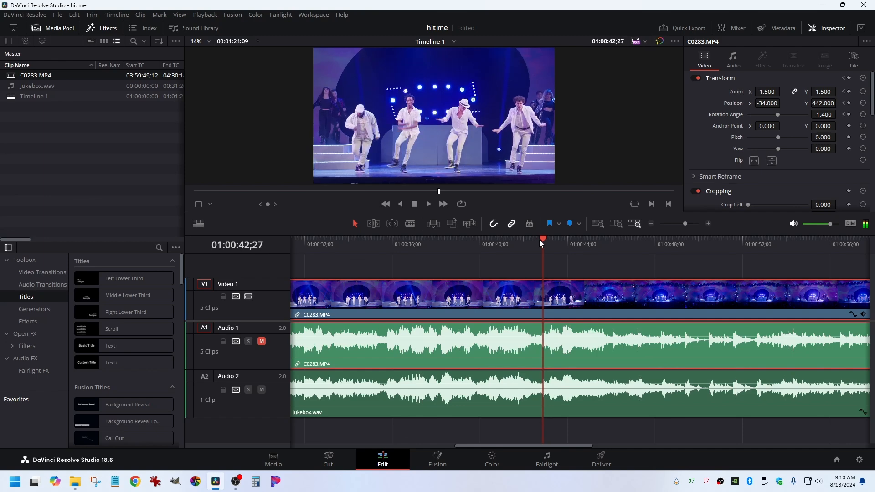
{"action": "key", "text": "Right"}
{"action": "key", "text": "Right"}
{"action": "key", "text": "Right"}
{"action": "key", "text": "Right"}
{"action": "key", "text": "Right"}
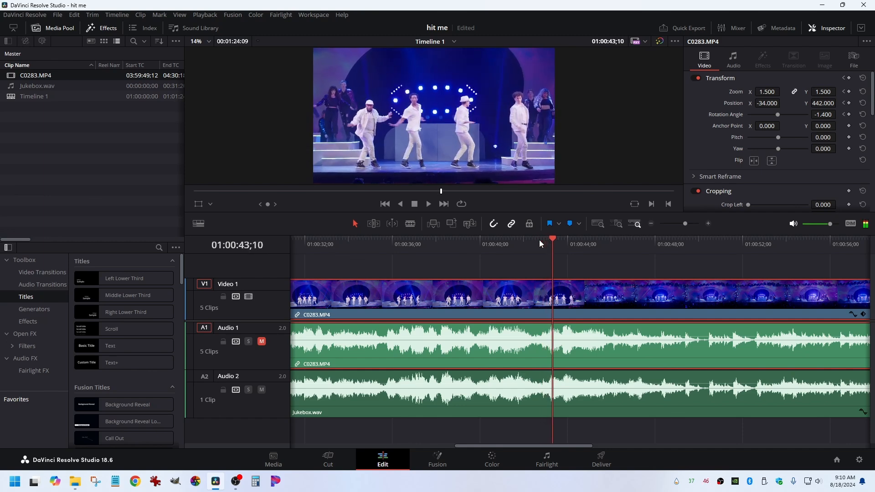
{"action": "key", "text": "Left"}
{"action": "key", "text": "Left"}
{"action": "key", "text": "Left"}
{"action": "key", "text": "Left"}
{"action": "key", "text": "Left"}
{"action": "key", "text": "Left"}
{"action": "key", "text": "Left"}
{"action": "key", "text": "Left"}
{"action": "key", "text": "Left"}
{"action": "key", "text": "Left"}
{"action": "key", "text": "Left"}
{"action": "key", "text": "Left"}
{"action": "key", "text": "Left"}
{"action": "key", "text": "Left"}
{"action": "key", "text": "Left"}
{"action": "key", "text": "Left"}
{"action": "key", "text": "Left"}
{"action": "key", "text": "Right"}
{"action": "key", "text": "Right"}
{"action": "key", "text": "Right"}
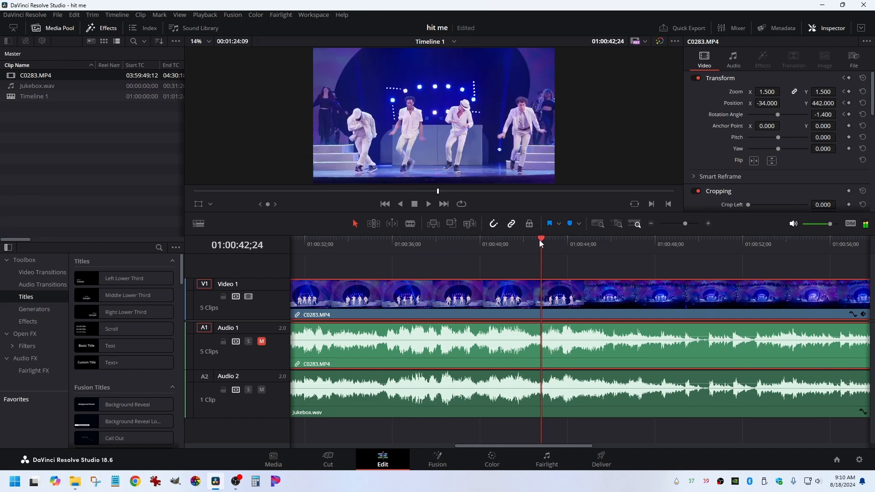
{"action": "key", "text": "Left"}
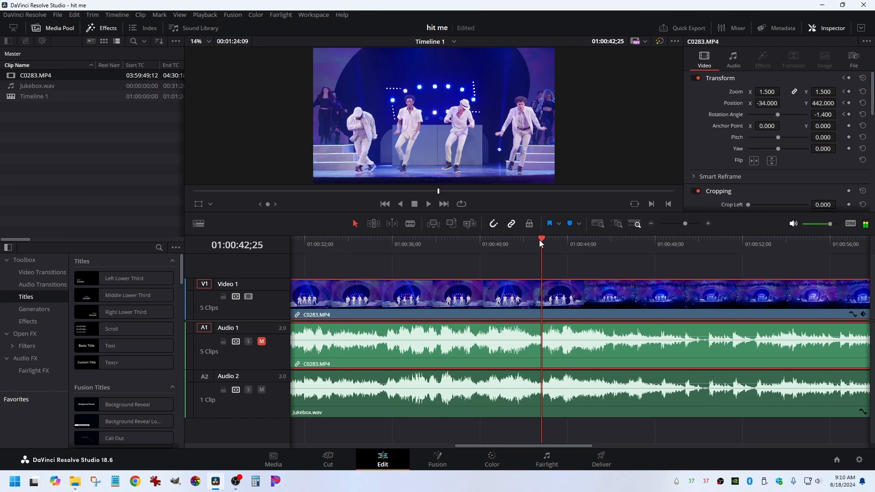
{"action": "left_click", "coordinate": [849, 92]}
{"action": "left_click", "coordinate": [849, 103]}
- Add zoom, position and rotation keyframes at 01:00:45;23 in the last segment, set position Y to 143 and lower the zoom
{"action": "key", "text": "Right"}
{"action": "key", "text": "space"}
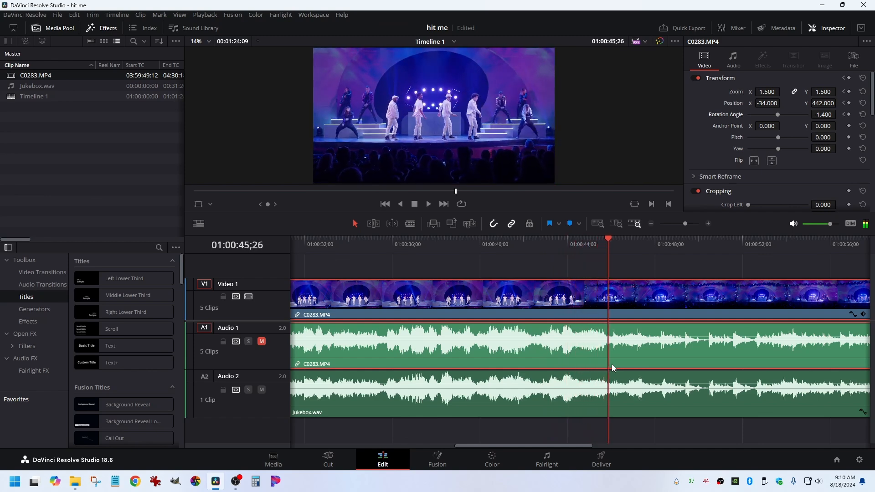
{"action": "key", "text": "Left"}
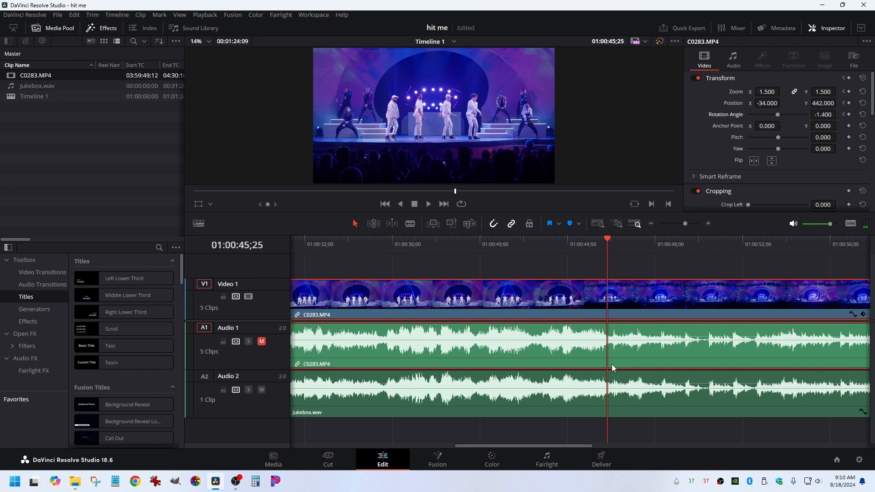
{"action": "key", "text": "Left"}
{"action": "key", "text": "Left"}
{"action": "key", "text": "Left"}
{"action": "key", "text": "Left"}
{"action": "key", "text": "Left"}
{"action": "key", "text": "Left"}
{"action": "key", "text": "Left"}
{"action": "key", "text": "Left"}
{"action": "key", "text": "Left"}
{"action": "key", "text": "Right"}
{"action": "key", "text": "Right"}
{"action": "key", "text": "Right"}
{"action": "key", "text": "Right"}
{"action": "key", "text": "Right"}
{"action": "key", "text": "Right"}
{"action": "key", "text": "Right"}
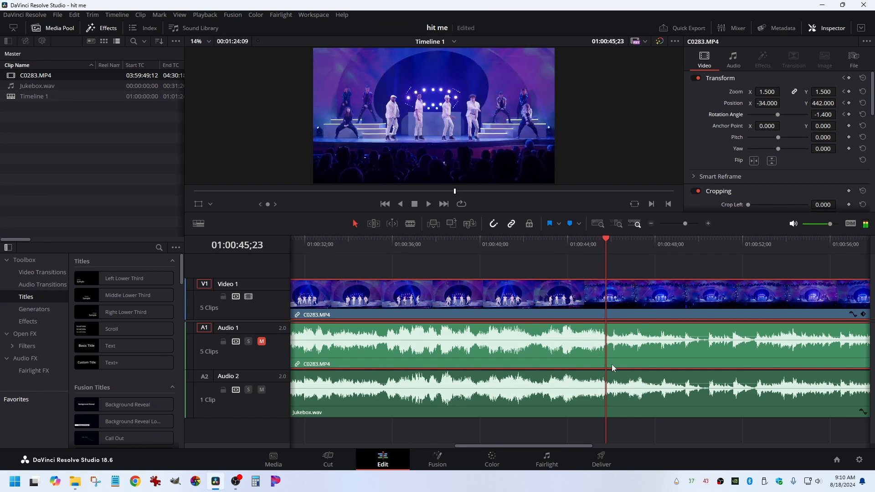
{"action": "key", "text": "Left"}
{"action": "key", "text": "Left"}
{"action": "key", "text": "Right"}
{"action": "key", "text": "Right"}
{"action": "left_click", "coordinate": [849, 91]}
{"action": "left_click", "coordinate": [849, 103]}
{"action": "left_click", "coordinate": [849, 114]}
{"action": "left_click_drag", "start_coordinate": [822, 103], "coordinate": [688, 103]}
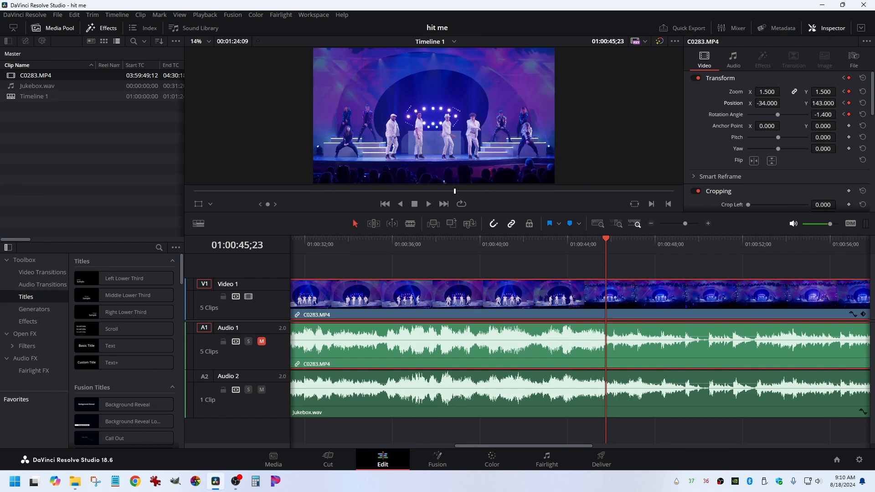
{"action": "left_click_drag", "start_coordinate": [767, 92], "coordinate": [759, 91]}
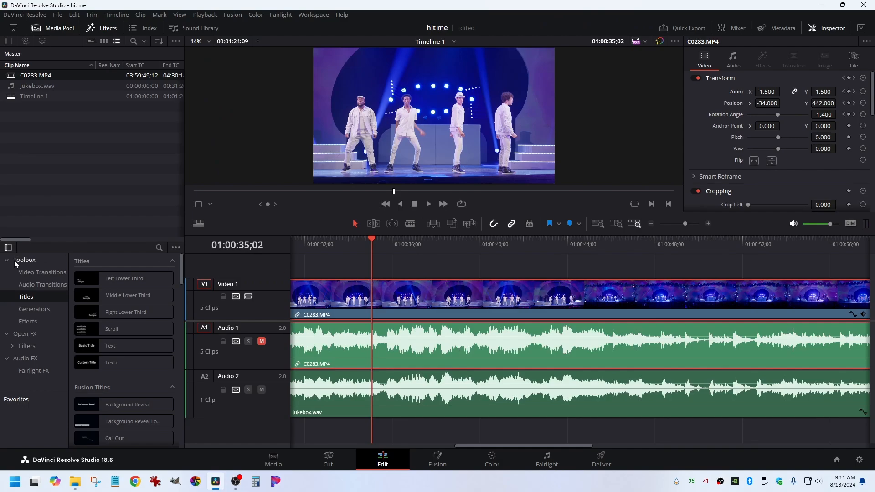
- Play the last segment in full screen from 01:00:35;02 to check the move to the wider framing
{"action": "key", "text": "ctrl+f"}
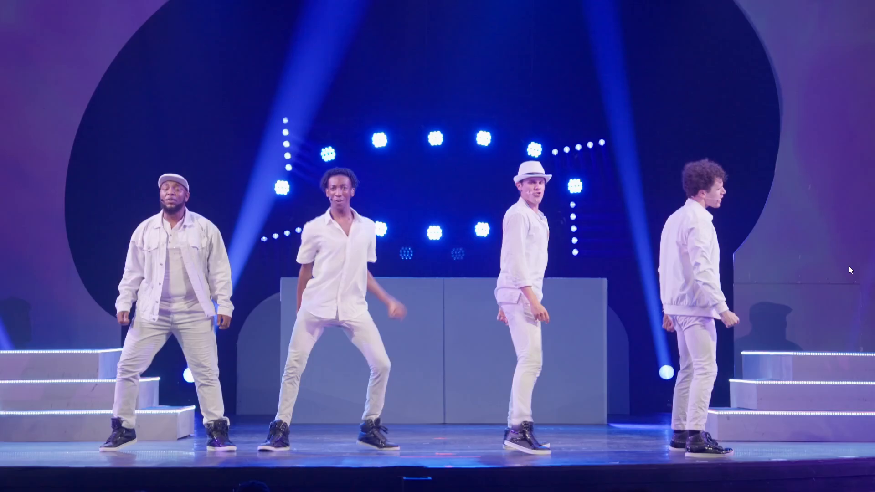
{"action": "key", "text": "space"}
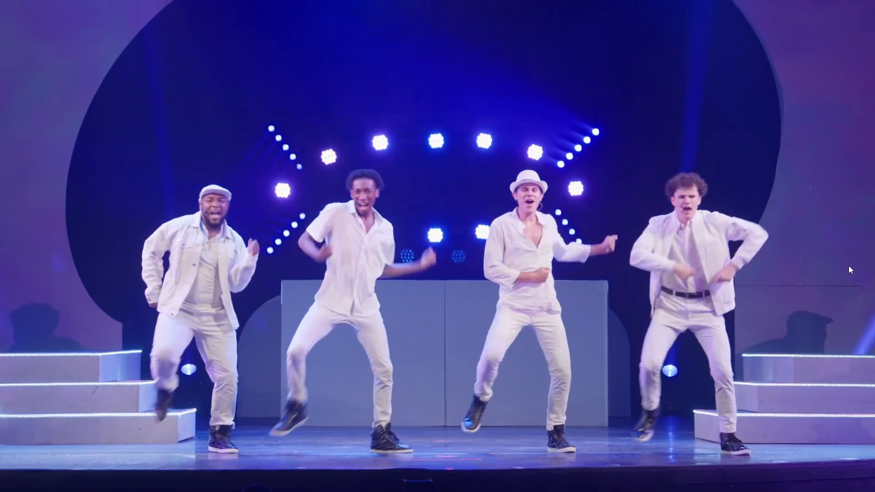
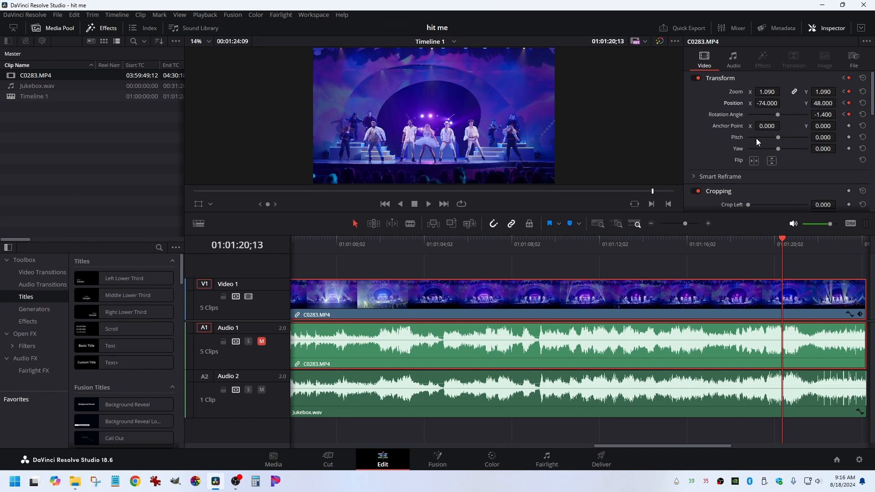
- Play the final reframing near the end of the timeline from 01:01:17;13, and replay it from 01:01:16;01
{"action": "left_click", "coordinate": [717, 238]}
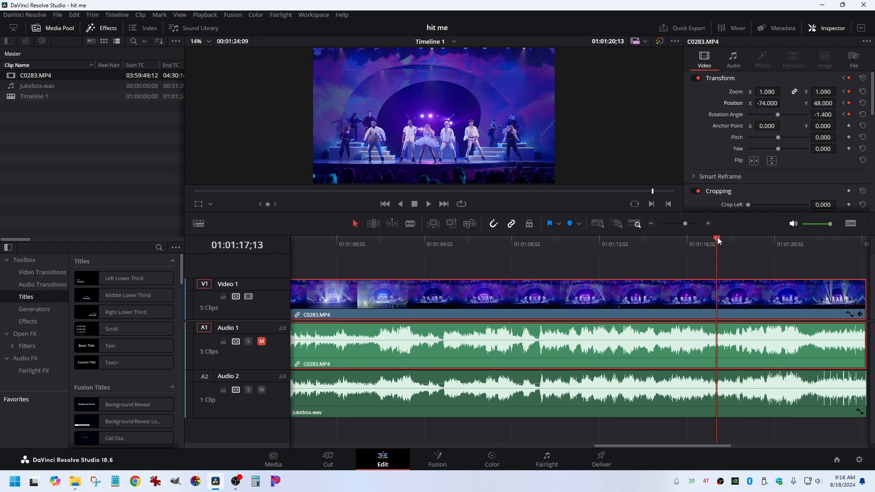
{"action": "key", "text": "space"}
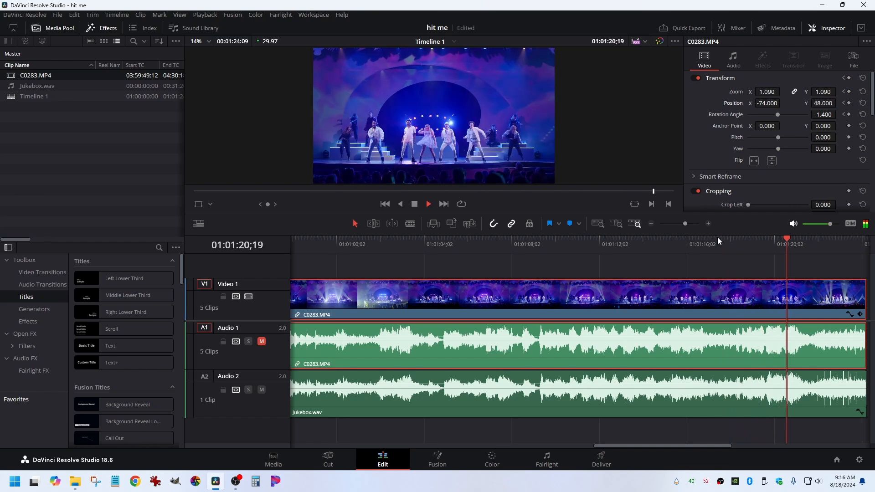
{"action": "key", "text": "space"}
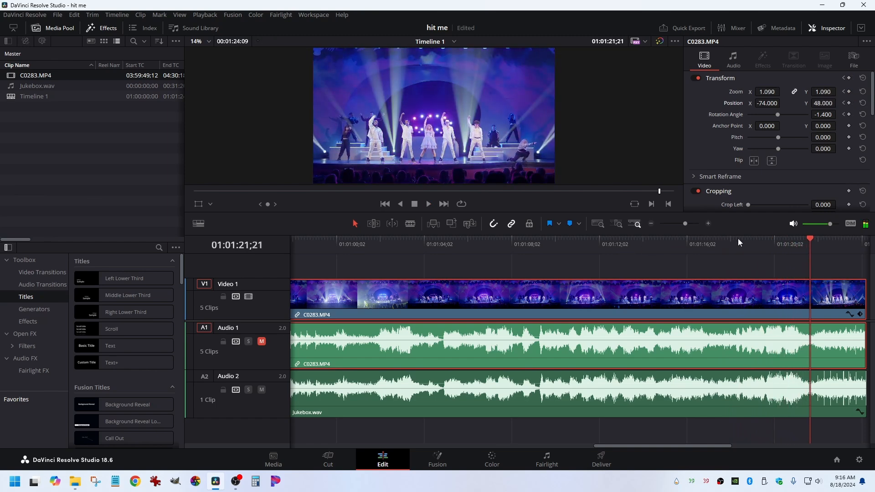
{"action": "left_click", "coordinate": [686, 239]}
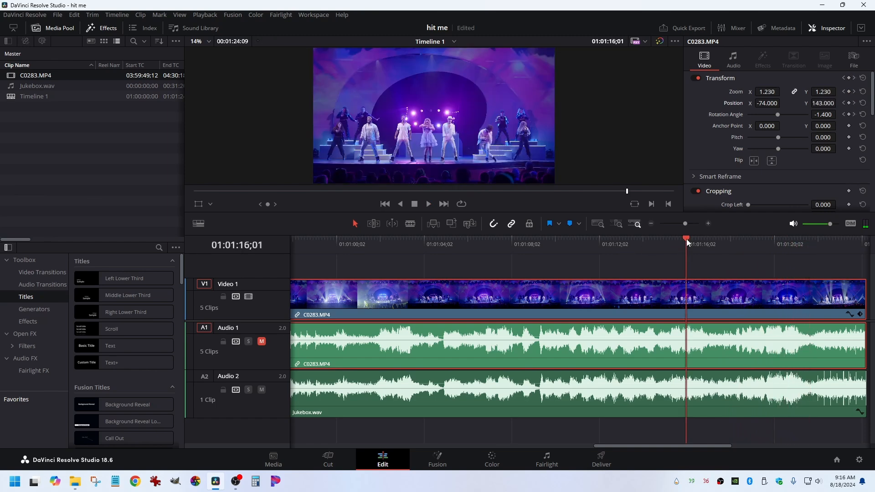
{"action": "key", "text": "space"}
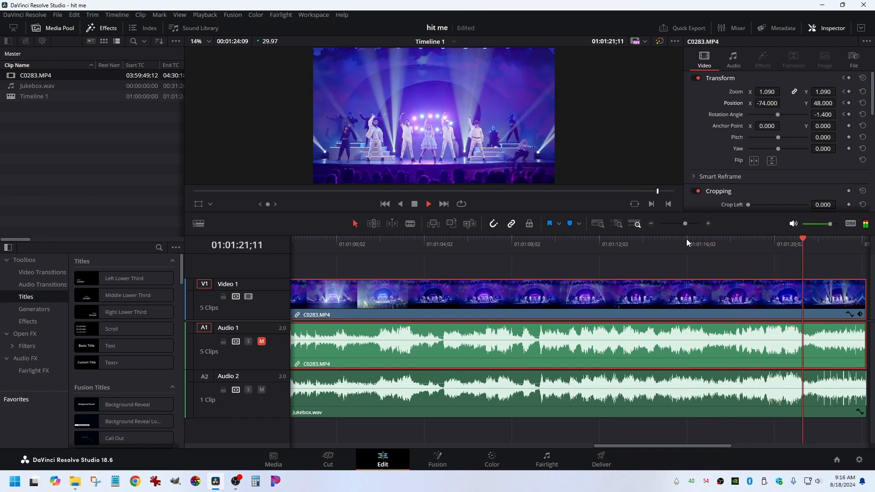
{"action": "key", "text": "space"}
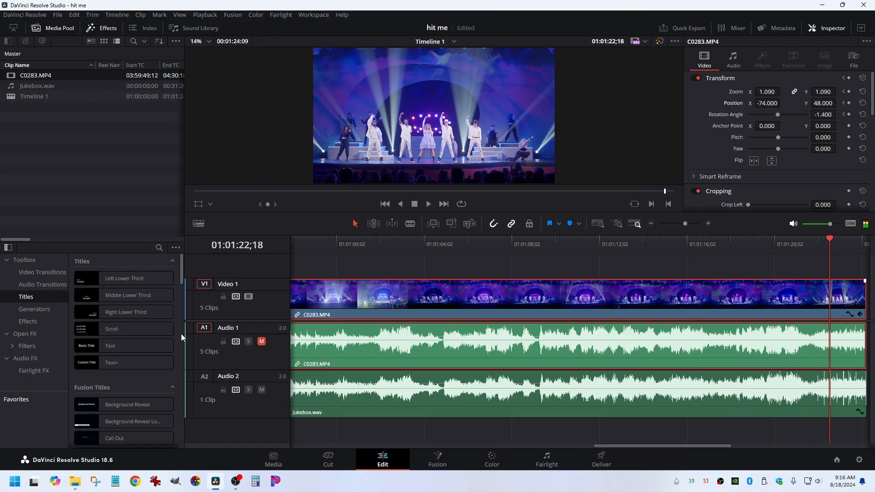
- Watch the final seconds in full screen from 01:01:22;18 to the end, and bring the whole timeline into view
{"action": "key", "text": "ctrl+f"}
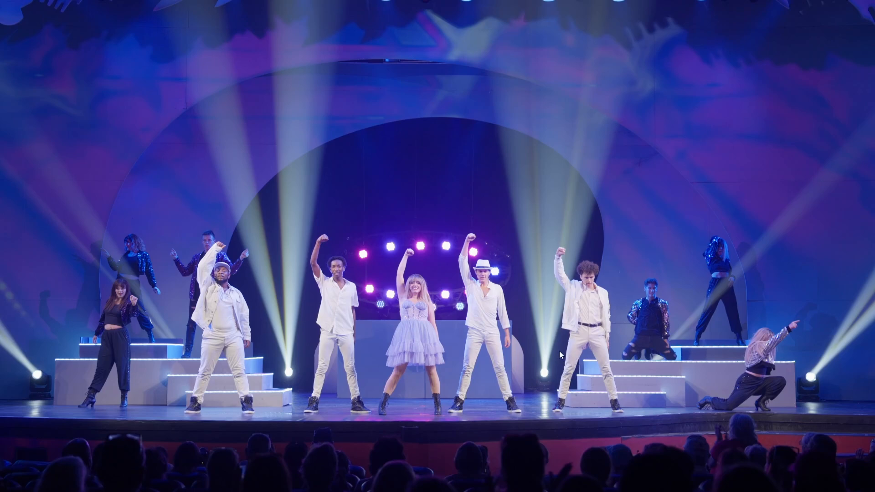
{"action": "key", "text": "space"}
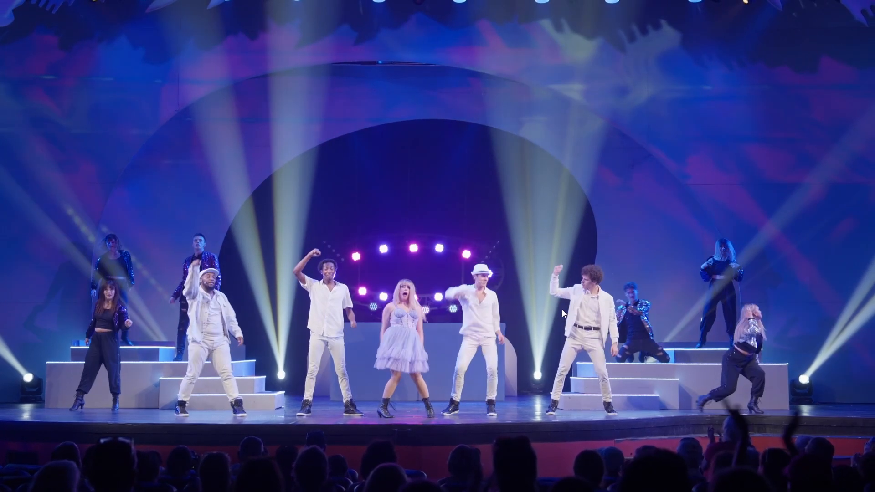
{"action": "key", "text": "Escape"}
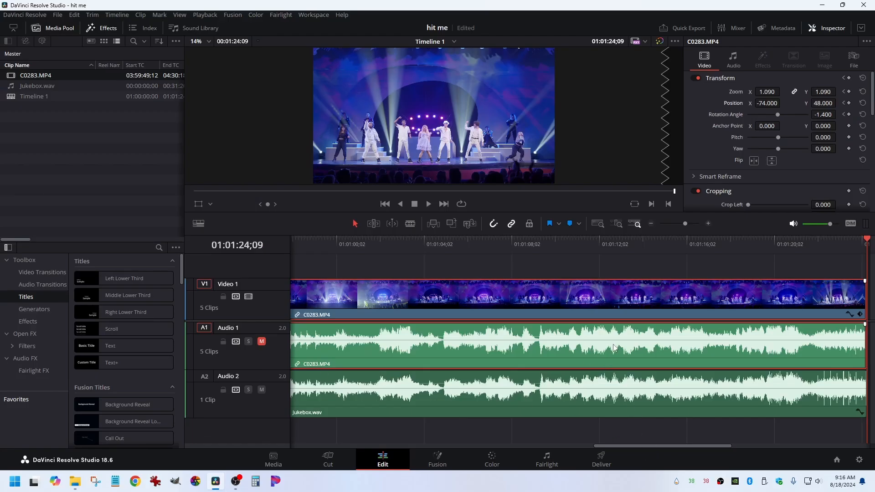
{"action": "scroll", "coordinate": [614, 347], "scroll_direction": "down", "scroll_amount": 3}
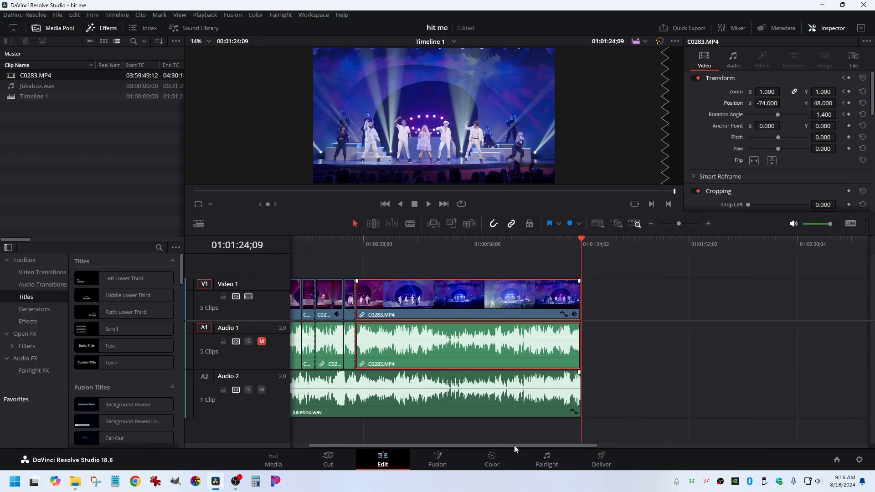
{"action": "left_click_drag", "start_coordinate": [514, 445], "coordinate": [442, 445]}
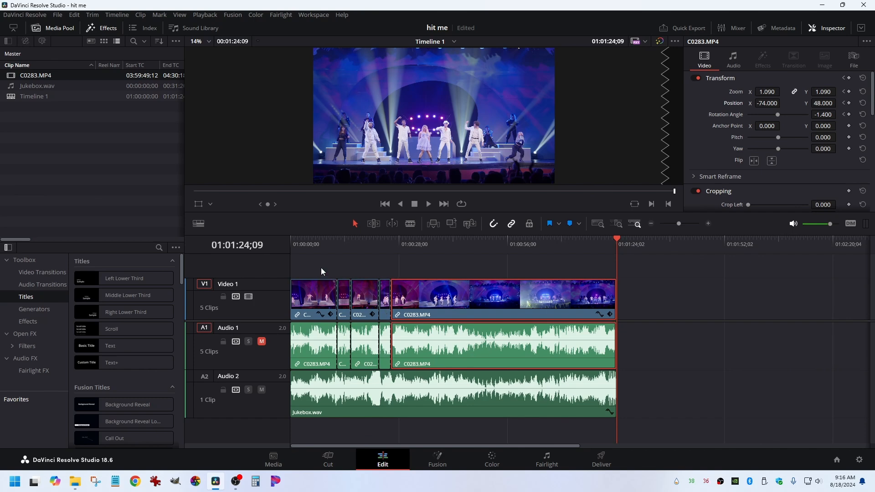
- Apply 6-frame cross dissolves to all five C0283.MP4 clips on the video track and their linked audio
{"action": "left_click_drag", "start_coordinate": [321, 267], "coordinate": [407, 303]}
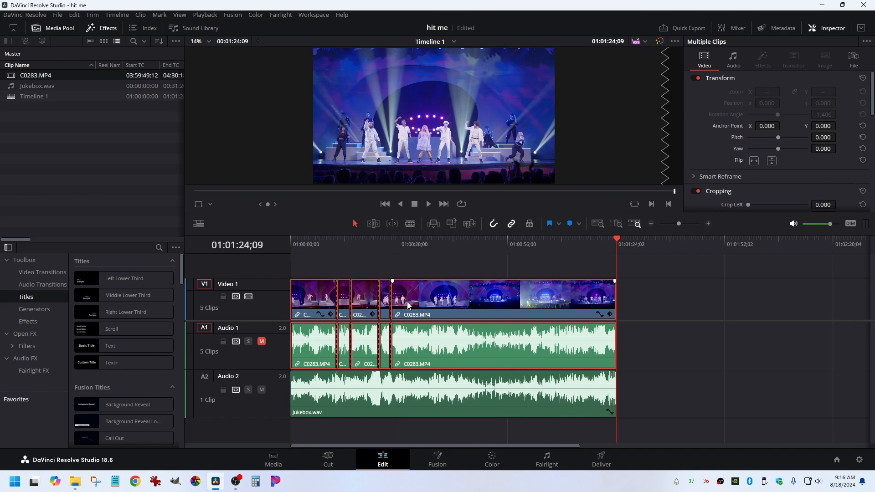
{"action": "left_click", "coordinate": [328, 243]}
{"action": "scroll", "coordinate": [387, 338], "scroll_direction": "up", "scroll_amount": 1}
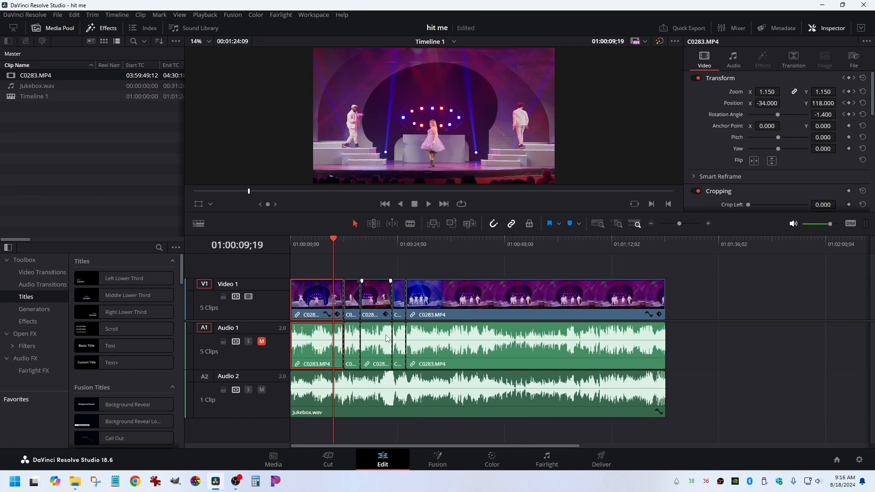
{"action": "scroll", "coordinate": [386, 338], "scroll_direction": "up", "scroll_amount": 3}
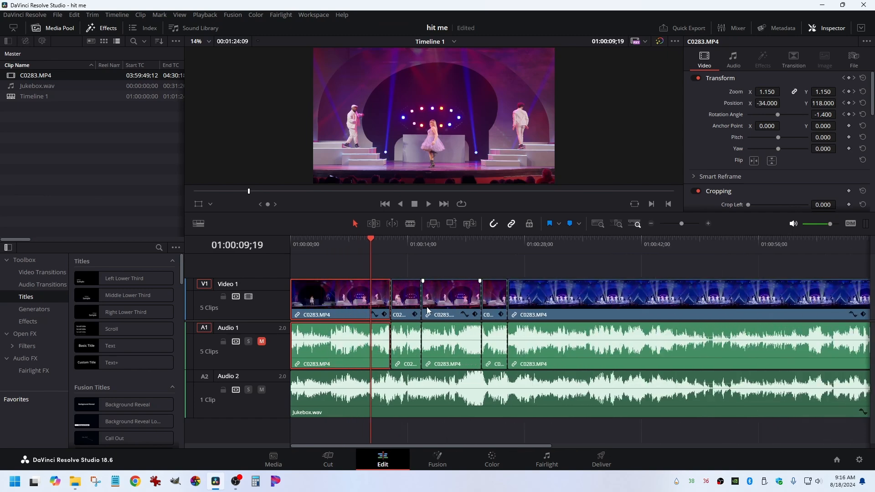
- Play the dissolves between the first, second and third clips from 01:00:10;08
{"action": "left_click", "coordinate": [655, 239]}
{"action": "scroll", "coordinate": [670, 282], "scroll_direction": "up", "scroll_amount": 2}
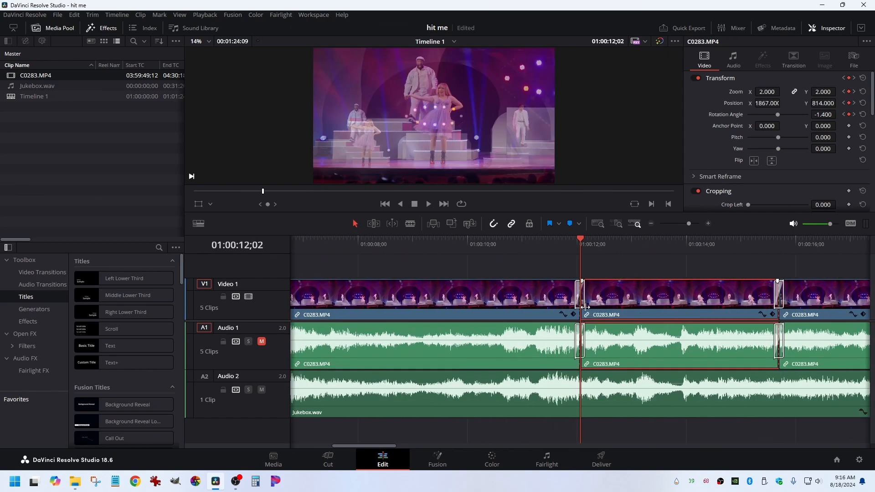
{"action": "left_click", "coordinate": [482, 237]}
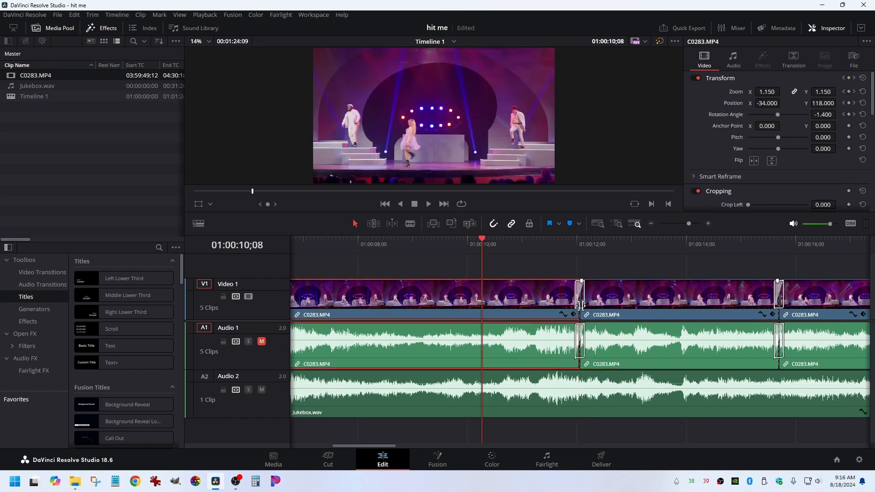
{"action": "key", "text": "space"}
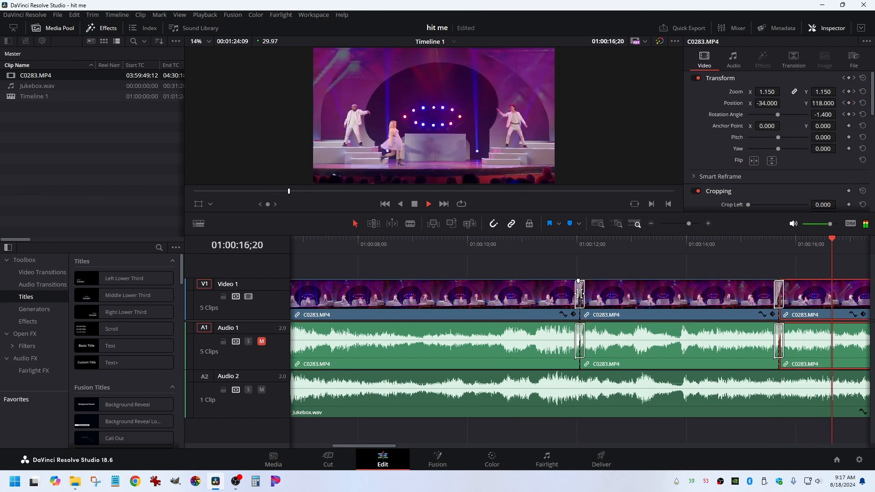
{"action": "key", "text": "space"}
{"action": "key", "text": "ctrl+minus"}
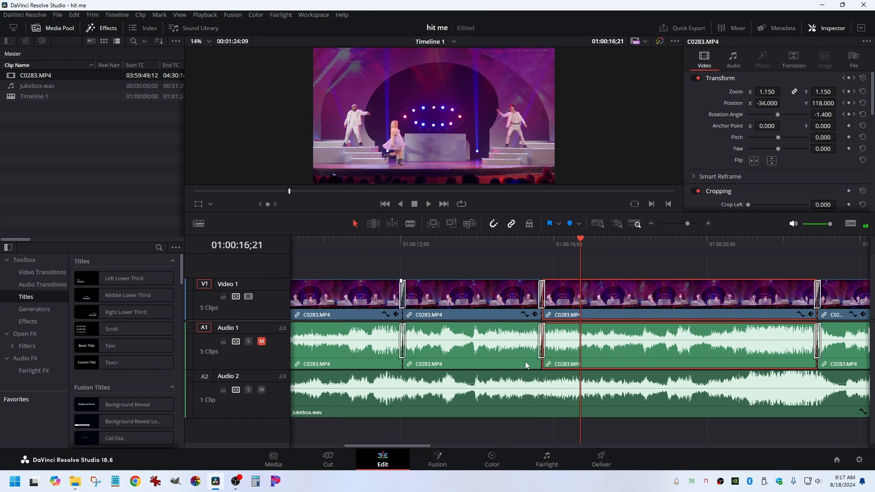
- Delete the video and audio cross dissolves at the very start of the timeline
{"action": "key", "text": "Home"}
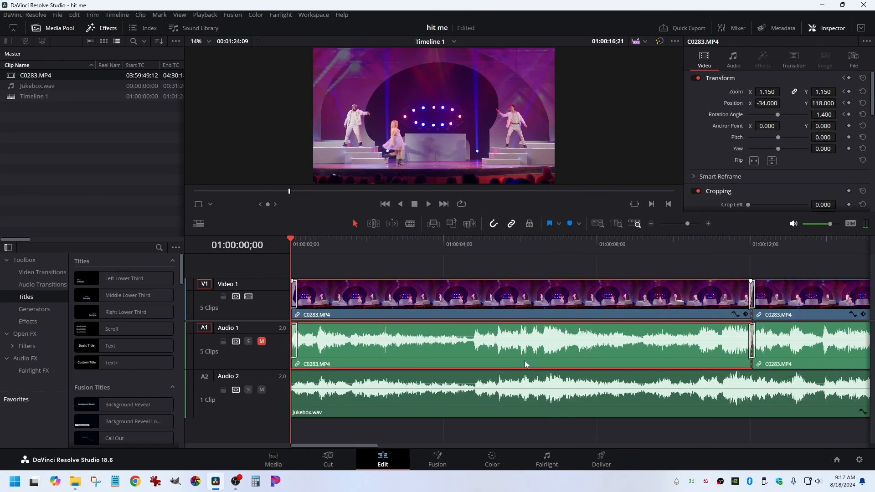
{"action": "key", "text": "ctrl+equal"}
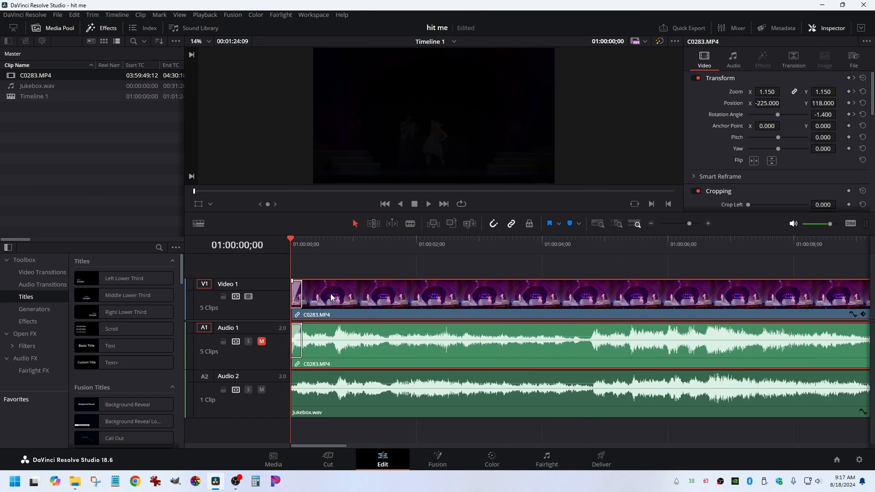
{"action": "left_click", "coordinate": [303, 297]}
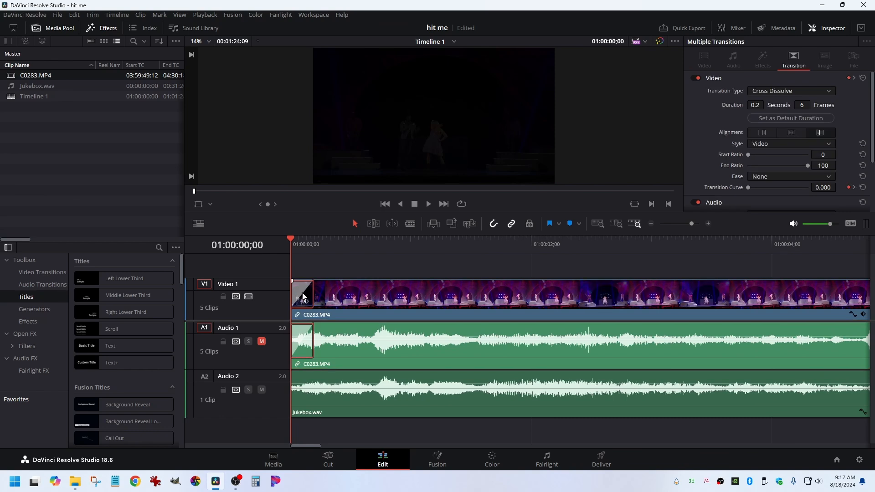
{"action": "key", "text": "Delete"}
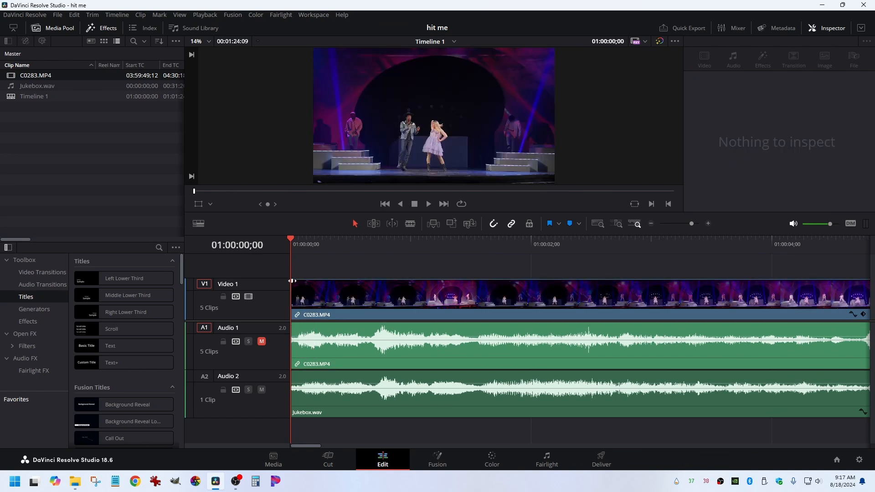
- Fade in the first video clip and Jukebox.wav over about one second each, and play the opening
{"action": "left_click_drag", "start_coordinate": [292, 281], "coordinate": [412, 281]}
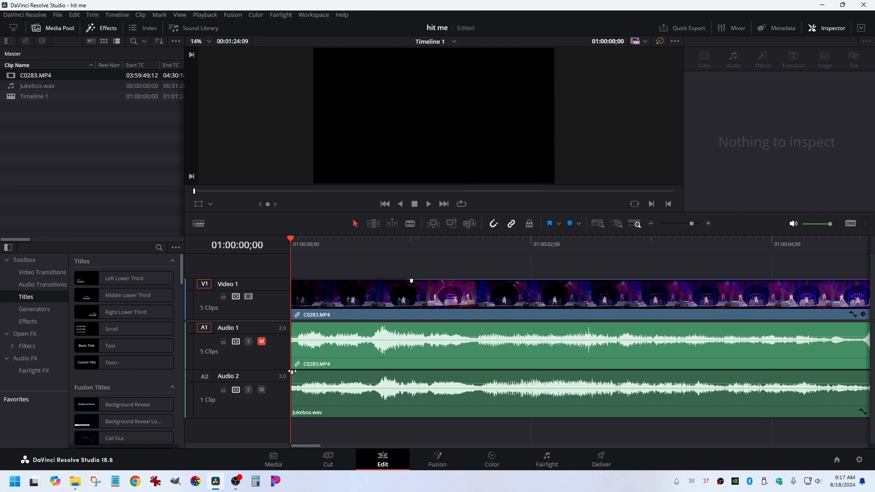
{"action": "left_click_drag", "start_coordinate": [292, 372], "coordinate": [412, 371]}
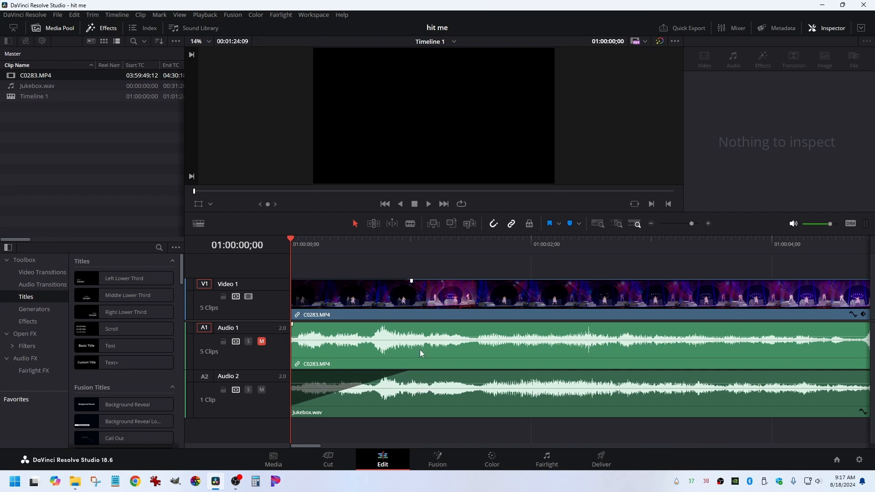
{"action": "left_click", "coordinate": [606, 331]}
{"action": "key", "text": "space"}
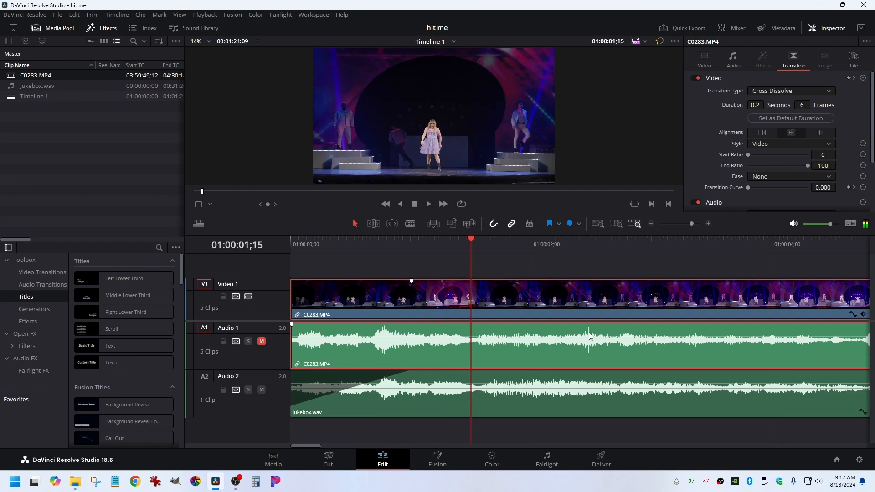
{"action": "key", "text": "Home"}
{"action": "key", "text": "space"}
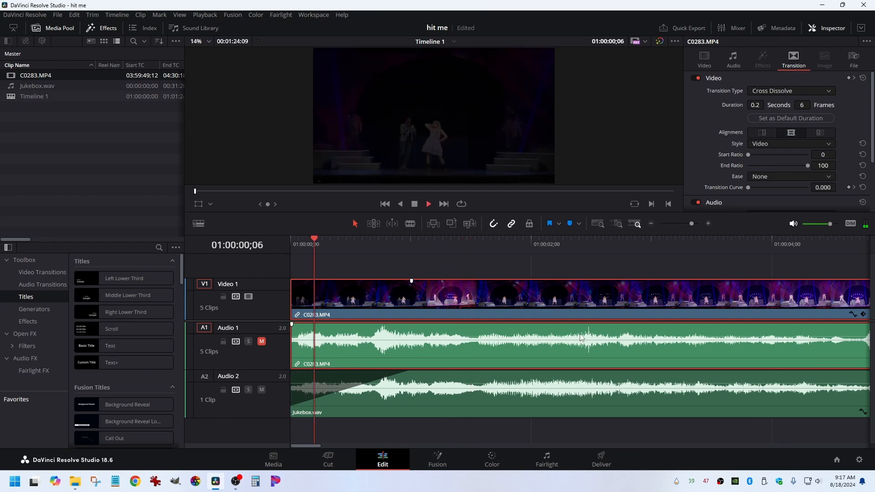
{"action": "key", "text": "space"}
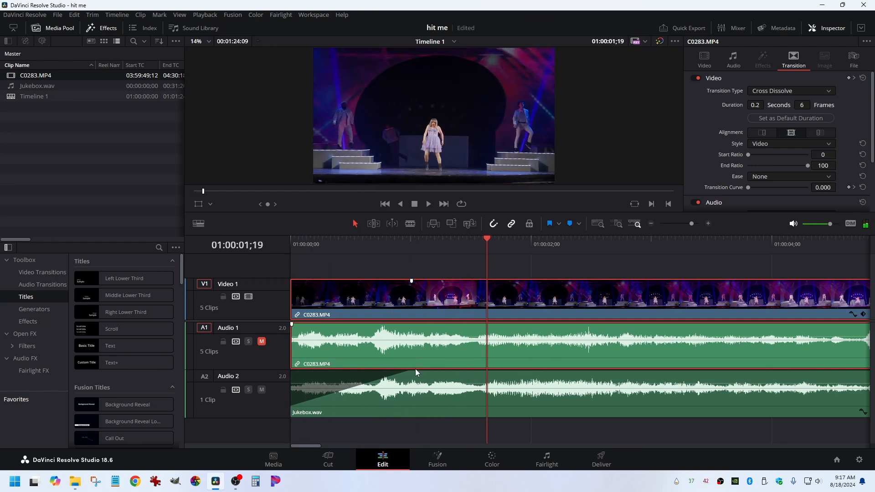
- Shorten the fade-in of Jukebox.wav to about half a second and replay the opening
{"action": "left_click_drag", "start_coordinate": [412, 372], "coordinate": [352, 373]}
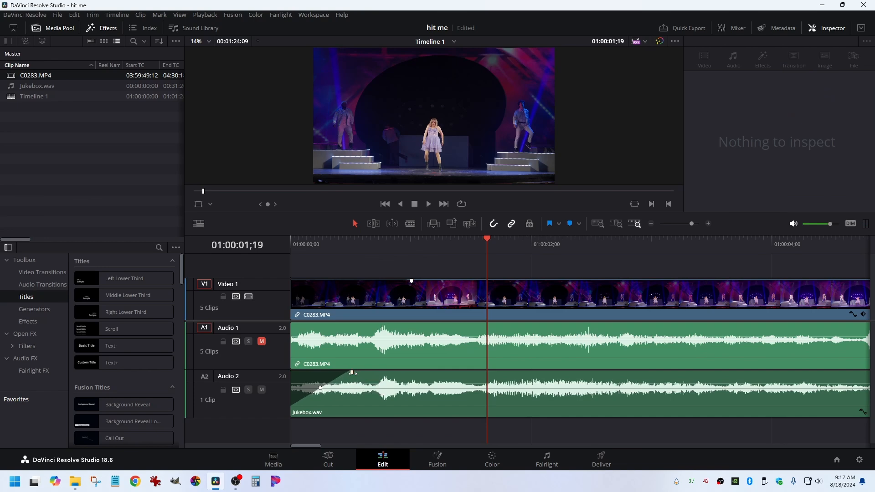
{"action": "left_click", "coordinate": [361, 313]}
{"action": "key", "text": "Home"}
{"action": "key", "text": "space"}
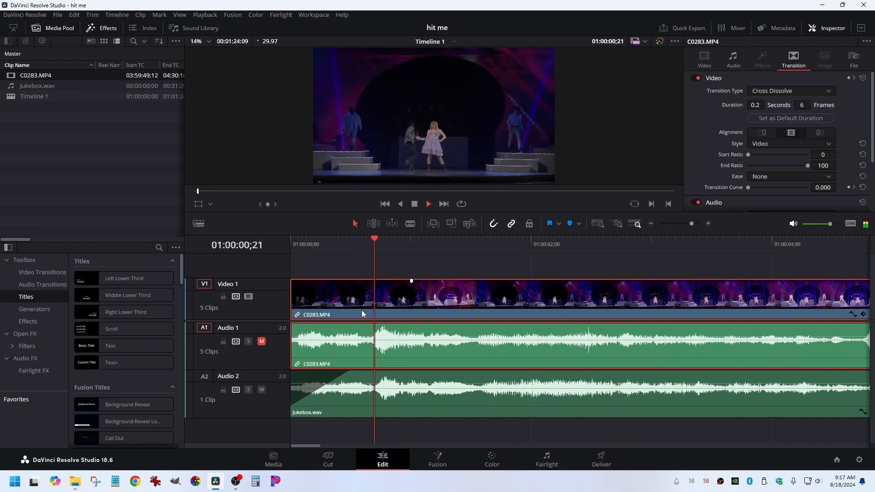
{"action": "key", "text": "space"}
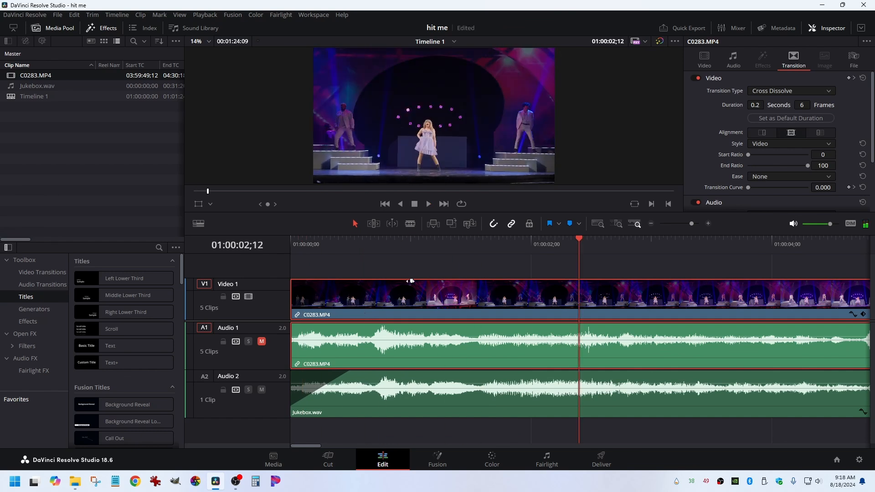
- Delete the video and audio cross dissolves at the end of the last segment
{"action": "key", "text": "End"}
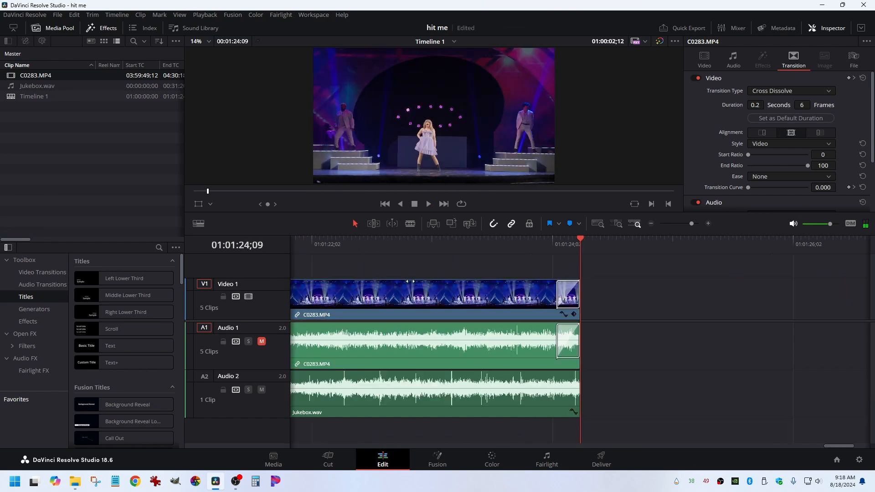
{"action": "left_click", "coordinate": [570, 292]}
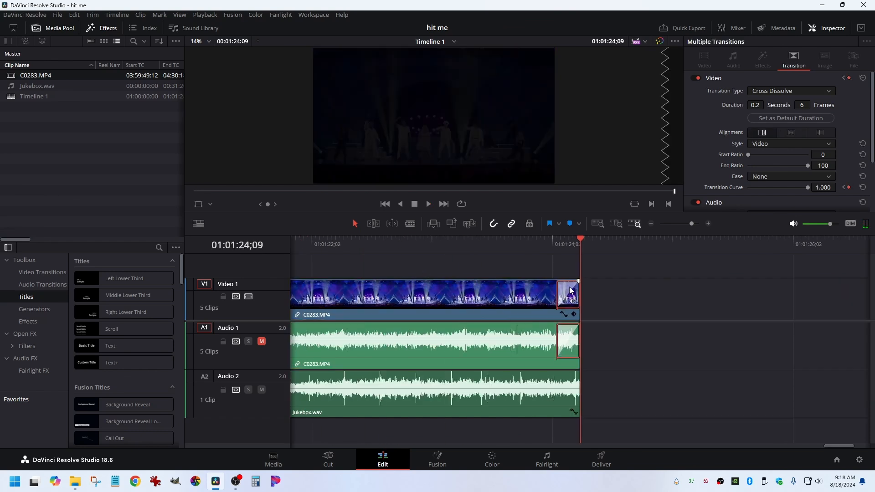
{"action": "key", "text": "Delete"}
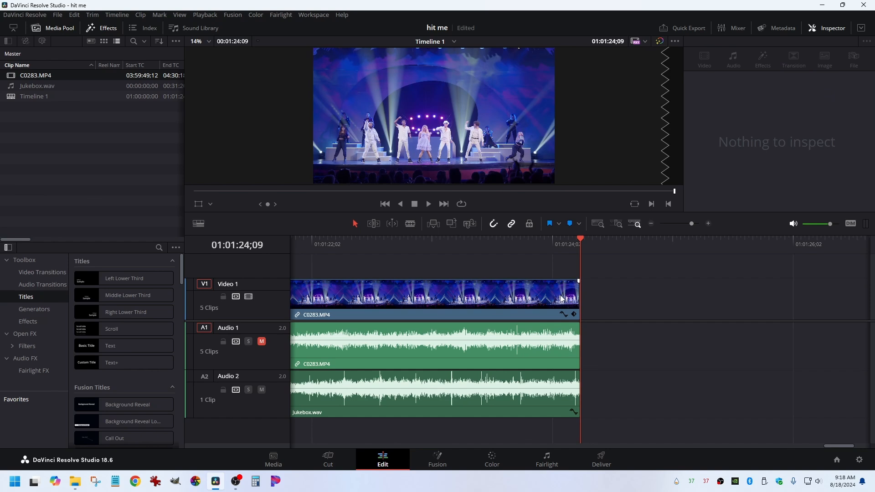
- Fade out the last video clip and Jukebox.wav over about half a second each, and play the ending
{"action": "left_click_drag", "start_coordinate": [577, 282], "coordinate": [515, 280]}
{"action": "left_click_drag", "start_coordinate": [578, 372], "coordinate": [520, 372]}
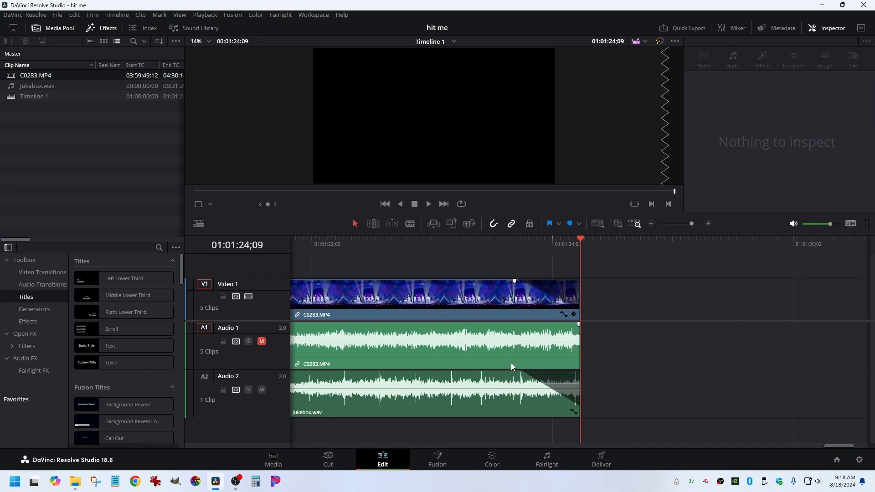
{"action": "left_click", "coordinate": [310, 242]}
{"action": "key", "text": "space"}
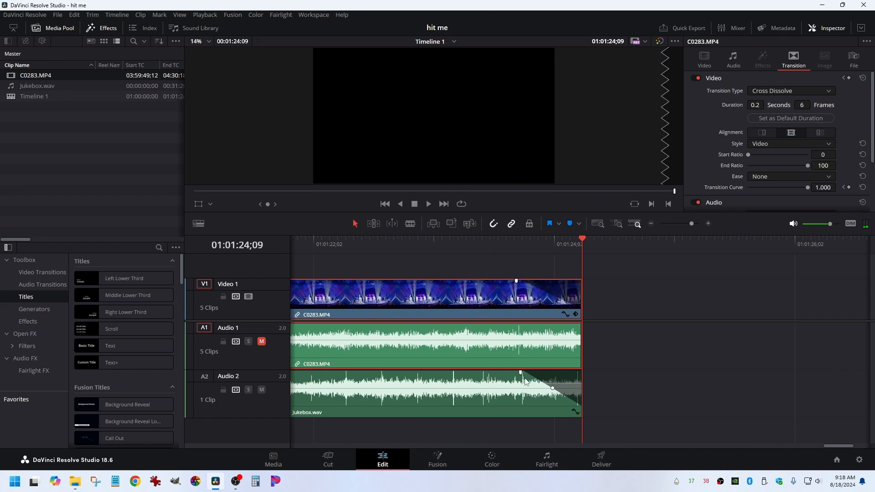
- Lengthen the fade-outs of Jukebox.wav and the last video clip to about one second, and play from 01:01:22;01
{"action": "left_click_drag", "start_coordinate": [520, 373], "coordinate": [457, 369]}
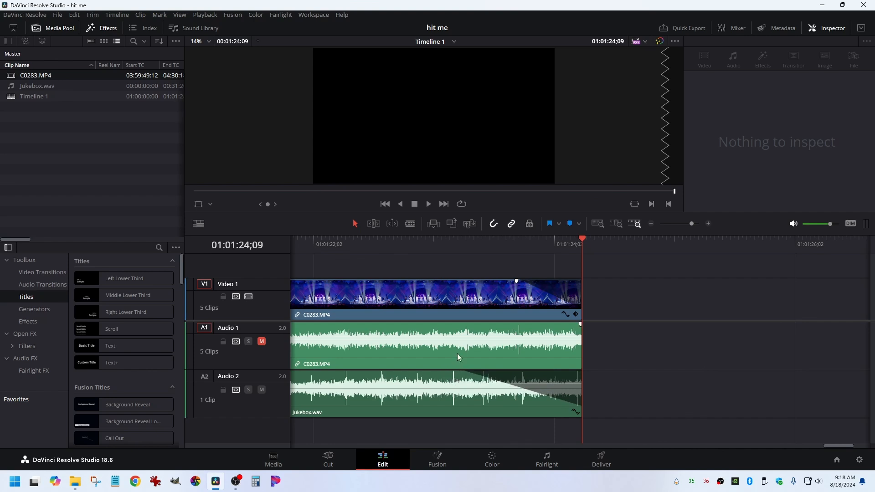
{"action": "left_click_drag", "start_coordinate": [516, 282], "coordinate": [459, 280]}
{"action": "left_click", "coordinate": [314, 240]}
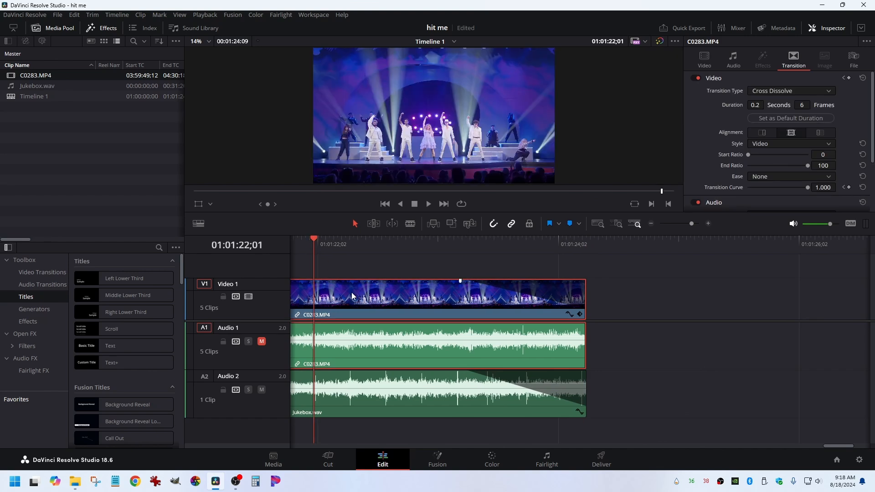
{"action": "key", "text": "space"}
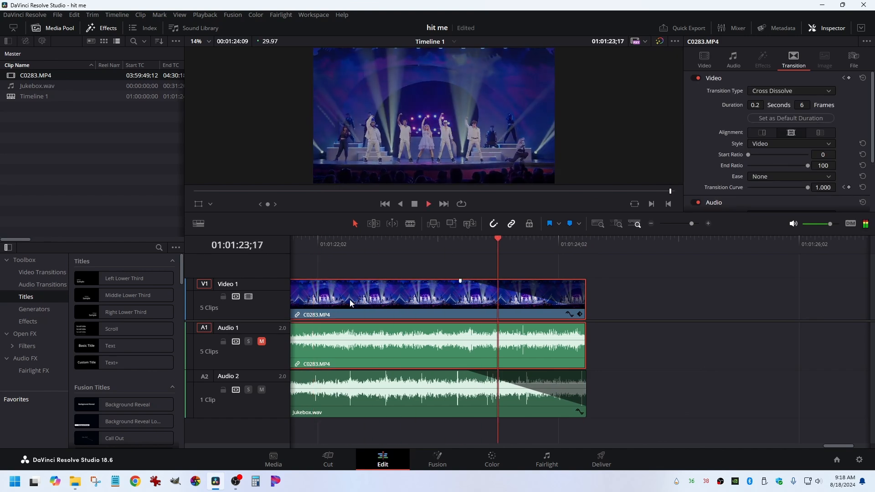
{"action": "key", "text": "space"}
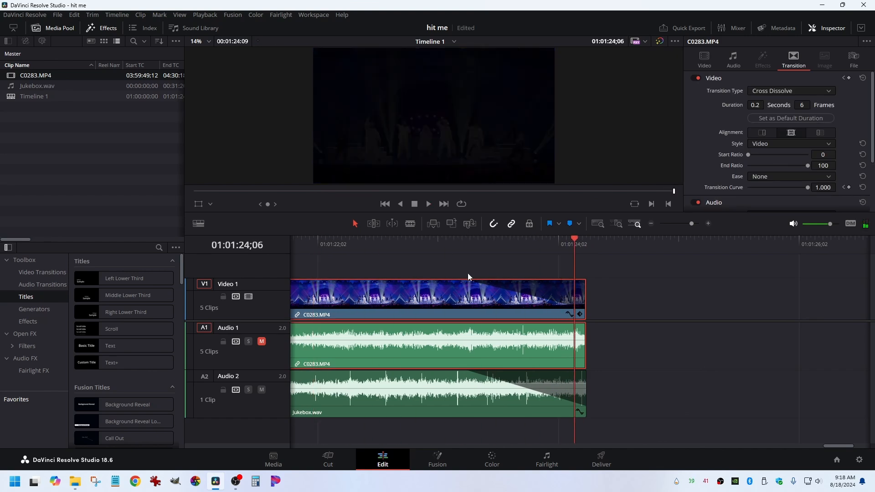
- Shorten only the last video clip's fade-out to about half a second and replay the ending
{"action": "left_click_drag", "start_coordinate": [460, 281], "coordinate": [520, 280]}
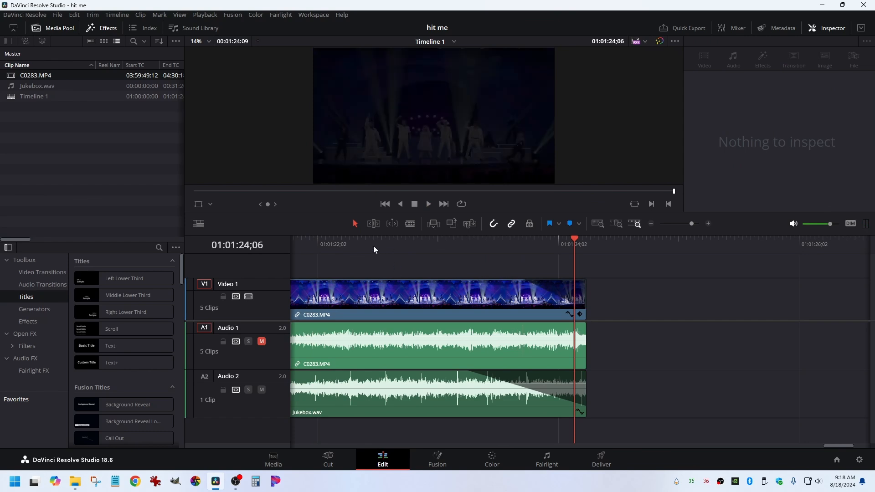
{"action": "left_click", "coordinate": [306, 246]}
{"action": "key", "text": "space"}
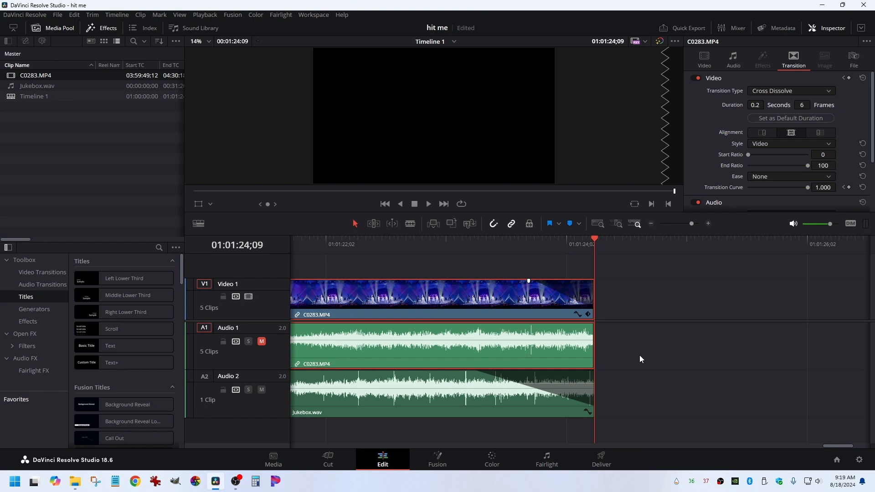
- Watch the whole timeline in full screen from 01:00:00;00 to the end
{"action": "key", "text": "Home"}
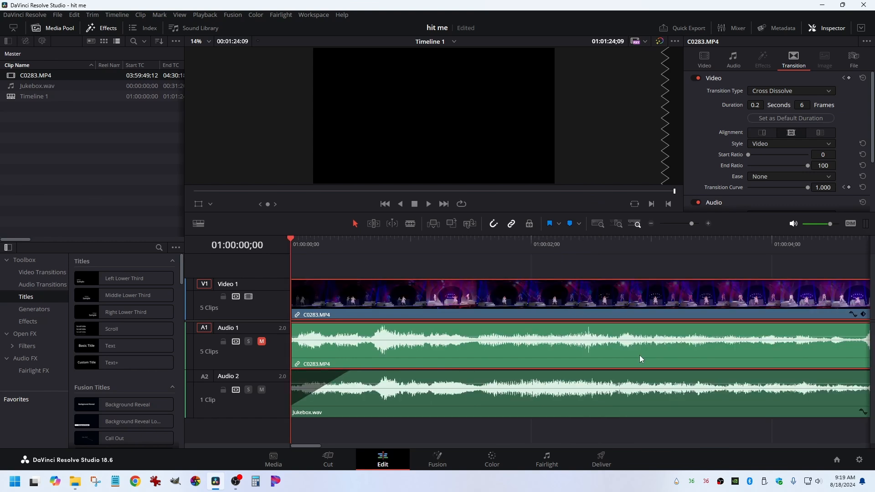
{"action": "key", "text": "ctrl+f"}
{"action": "key", "text": "space"}
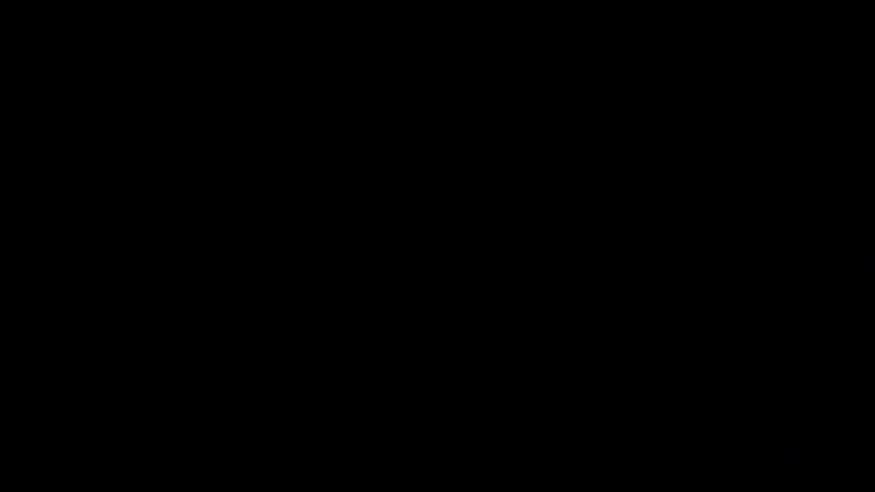
{"action": "key", "text": "Escape"}
- Go back into the last segment, well before the closing fade, and replay its later part
{"action": "left_click_drag", "start_coordinate": [830, 447], "coordinate": [779, 446]}
{"action": "scroll", "coordinate": [545, 382], "scroll_direction": "down", "scroll_amount": 1}
{"action": "scroll", "coordinate": [536, 376], "scroll_direction": "down", "scroll_amount": 1}
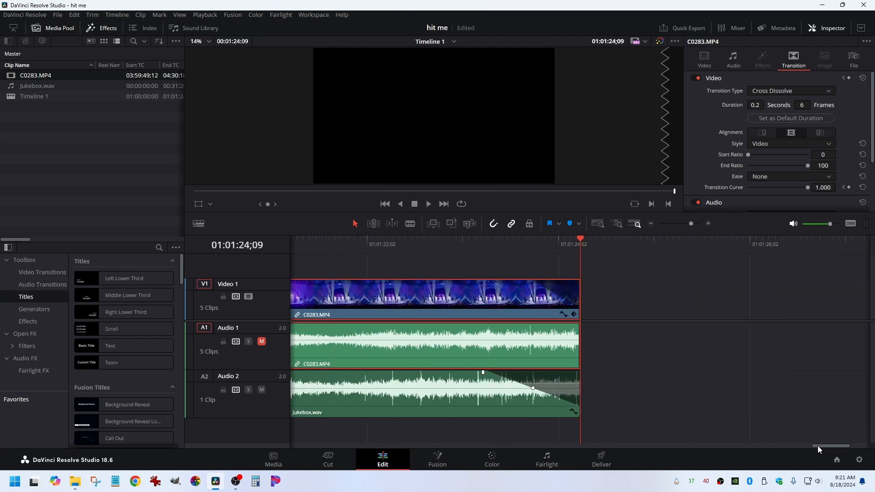
{"action": "left_click_drag", "start_coordinate": [817, 445], "coordinate": [782, 449]}
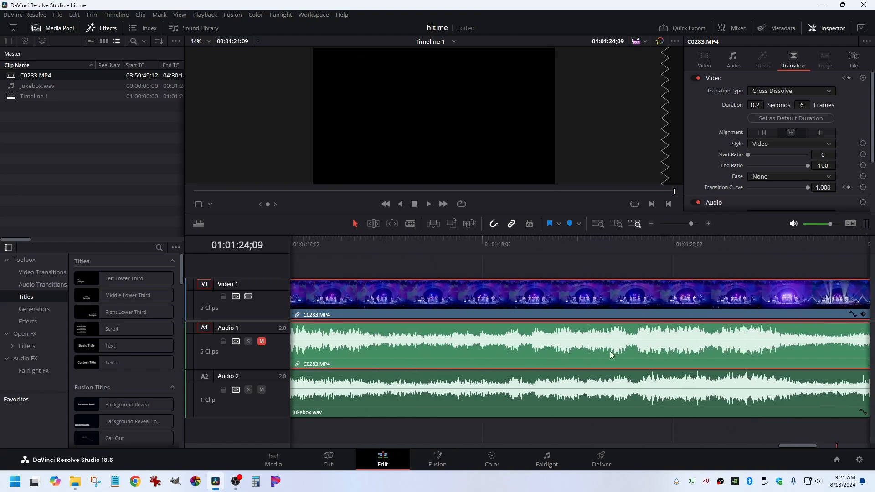
{"action": "left_click", "coordinate": [323, 241]}
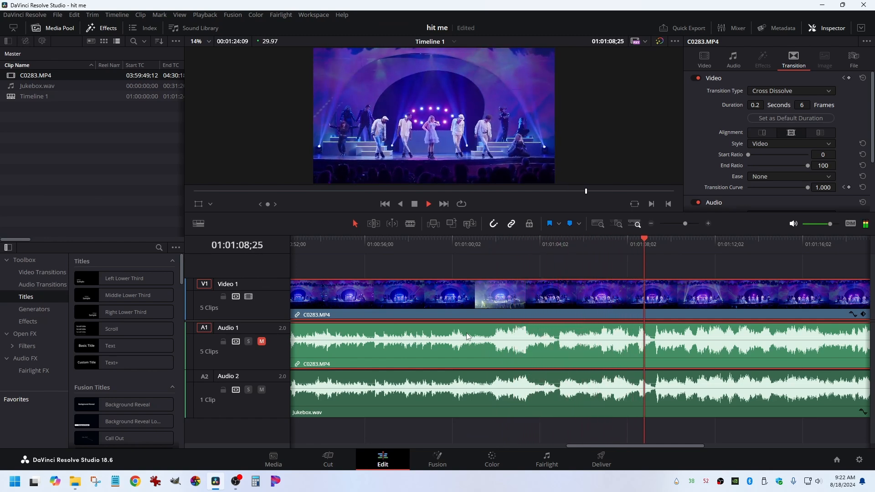
- Play back the last segment between about 01:00:58 and 01:01:08, pausing at the changes in the music and choreography
{"action": "key", "text": "space"}
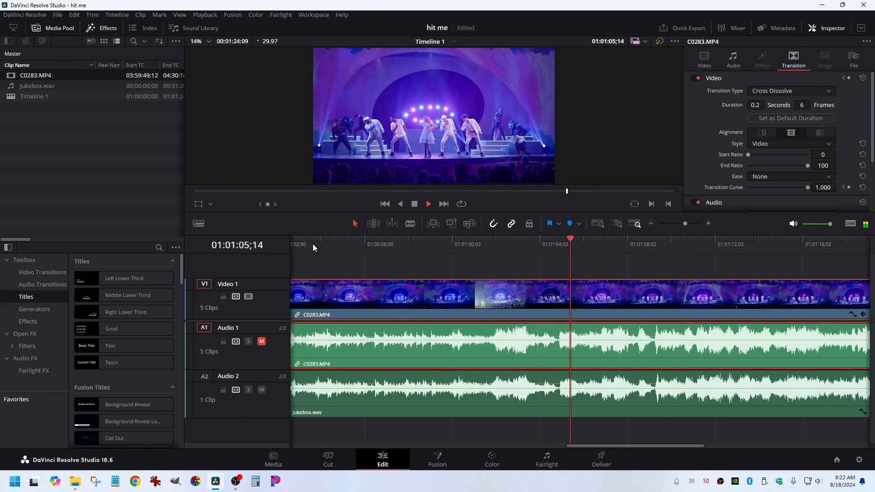
{"action": "key", "text": "space"}
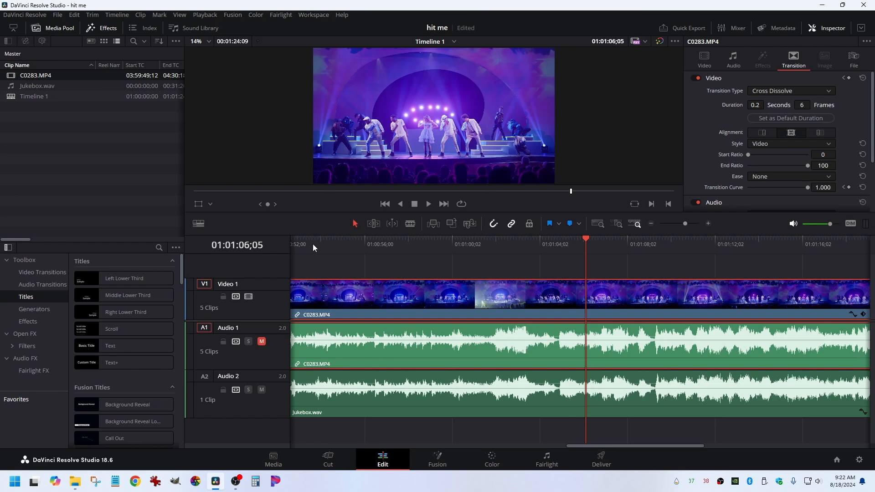
{"action": "key", "text": "space"}
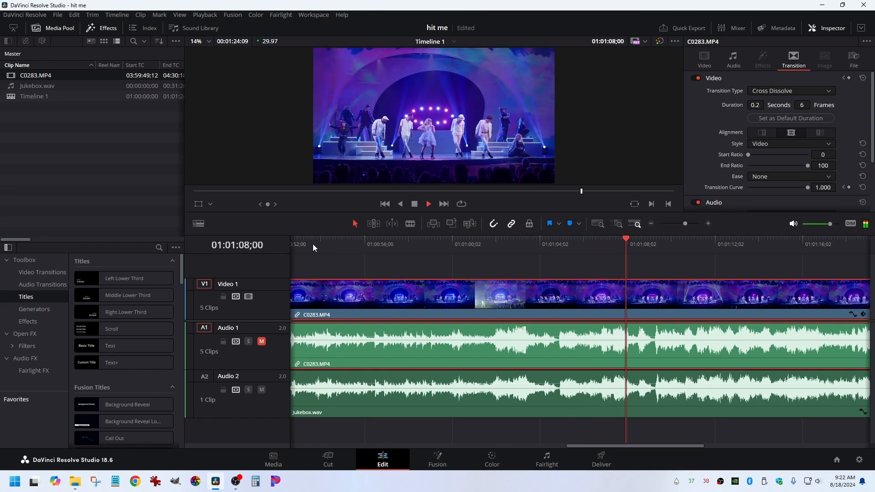
{"action": "key", "text": "space"}
{"action": "left_click", "coordinate": [428, 237]}
{"action": "key", "text": "space"}
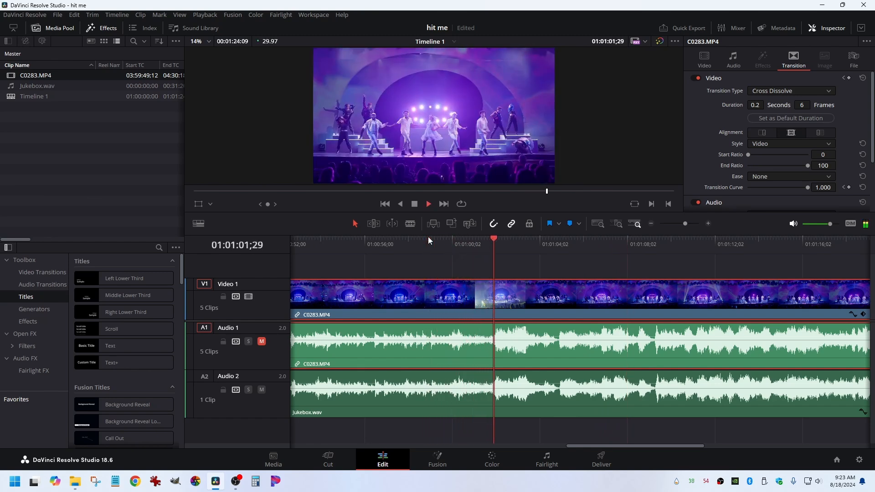
{"action": "key", "text": "space"}
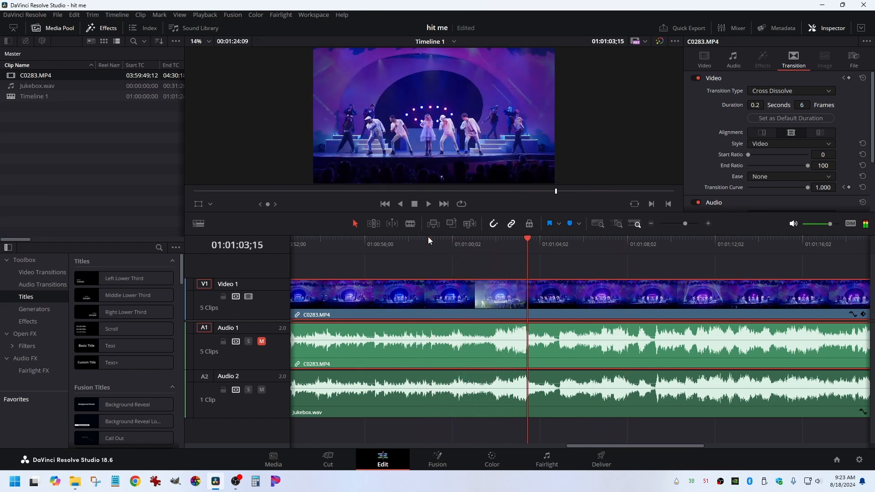
- Park the playhead frame-accurately at 01:01:03;13 in the last segment and show the clip's video transform settings
{"action": "key", "text": "Left"}
{"action": "key", "text": "Left"}
{"action": "key", "text": "Left"}
{"action": "key", "text": "Left"}
{"action": "key", "text": "Left"}
{"action": "key", "text": "Left"}
{"action": "key", "text": "Left"}
{"action": "key", "text": "Left"}
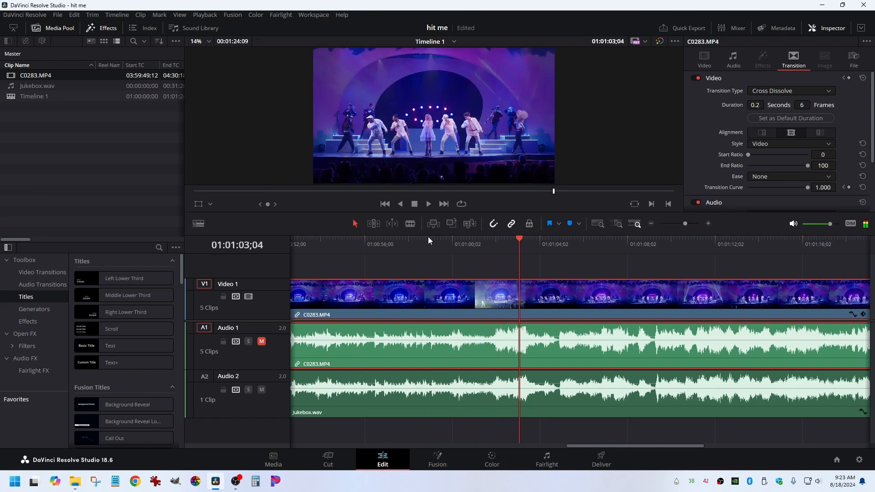
{"action": "key", "text": "Right"}
{"action": "key", "text": "Right"}
{"action": "key", "text": "Right"}
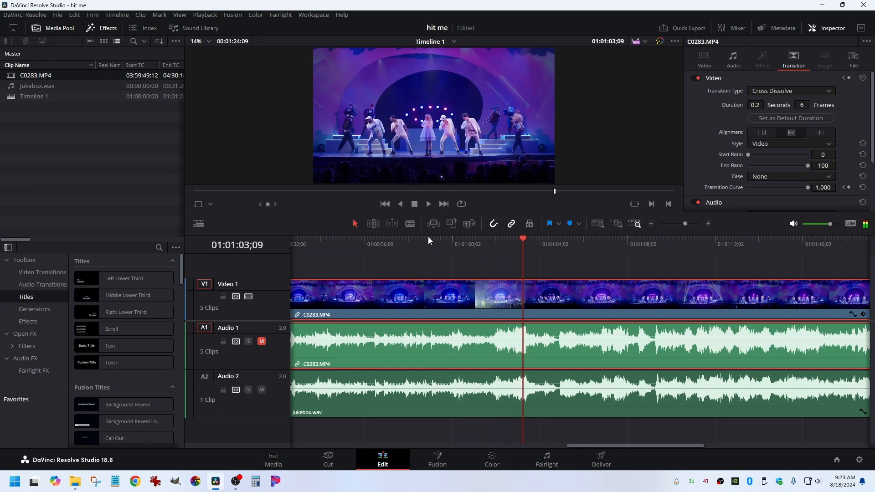
{"action": "key", "text": "Right"}
{"action": "key", "text": "Right"}
{"action": "key", "text": "Right"}
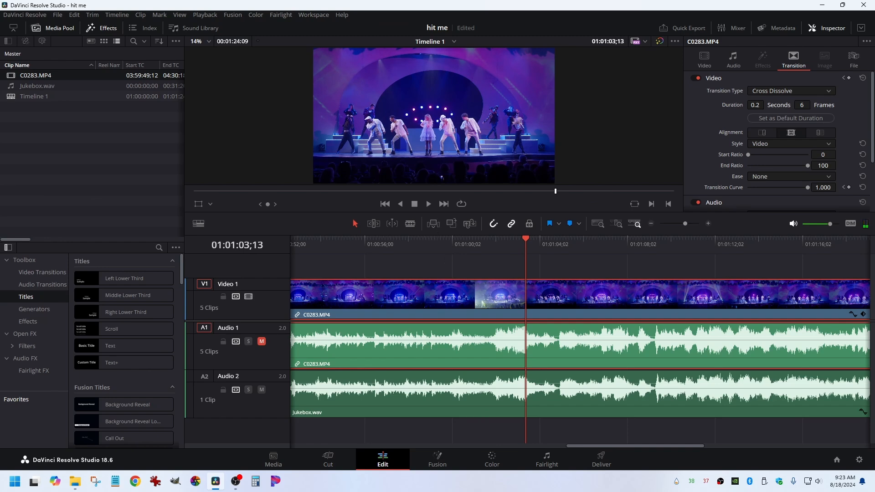
{"action": "left_click", "coordinate": [704, 61]}
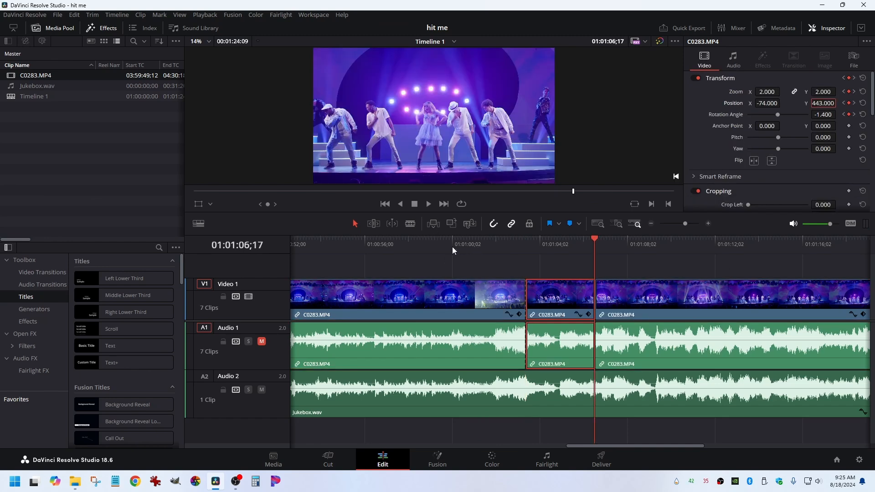
- Play from shortly before the new 2.000-zoom close-up until past its end to check both cuts
{"action": "left_click", "coordinate": [452, 240]}
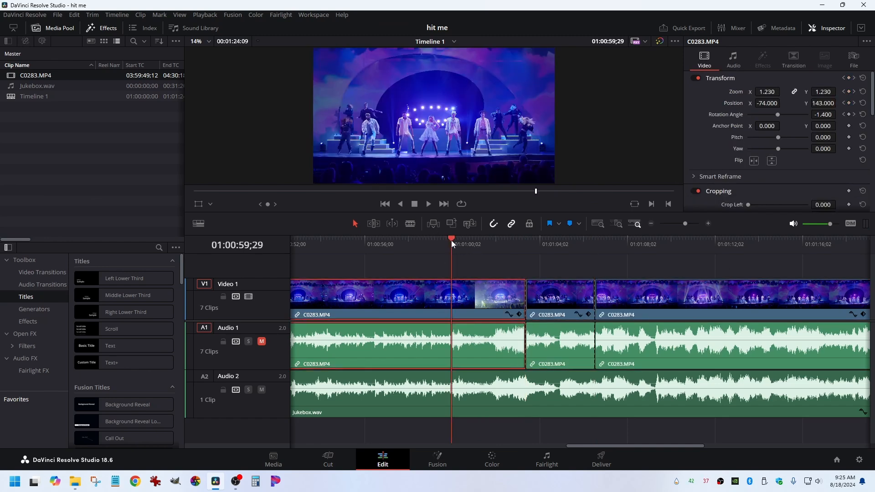
{"action": "left_click", "coordinate": [420, 240]}
{"action": "key", "text": "space"}
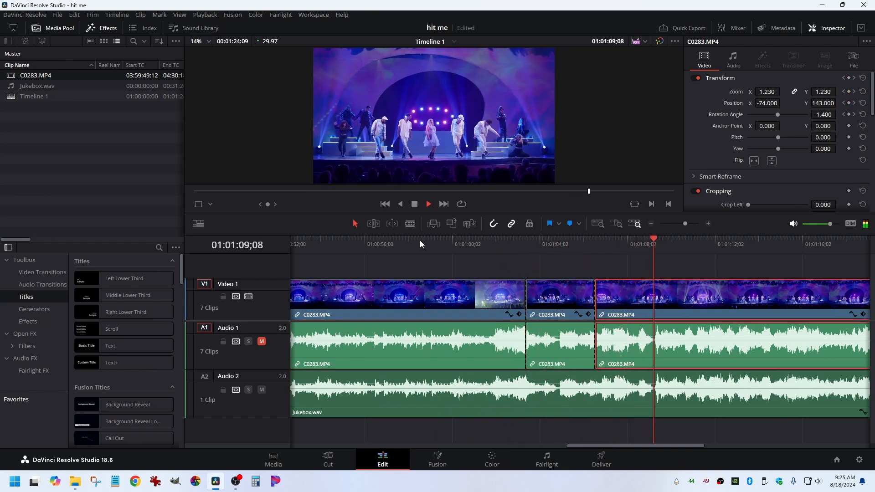
{"action": "key", "text": "space"}
- Add cross dissolves at both cuts of the close-up by selecting it together with the clips before and after it
{"action": "left_click", "coordinate": [556, 243]}
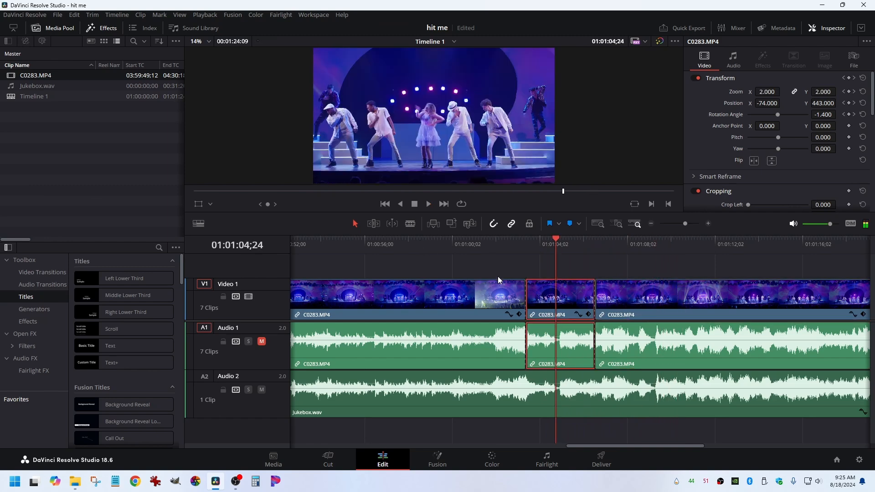
{"action": "left_click", "coordinate": [511, 303]}
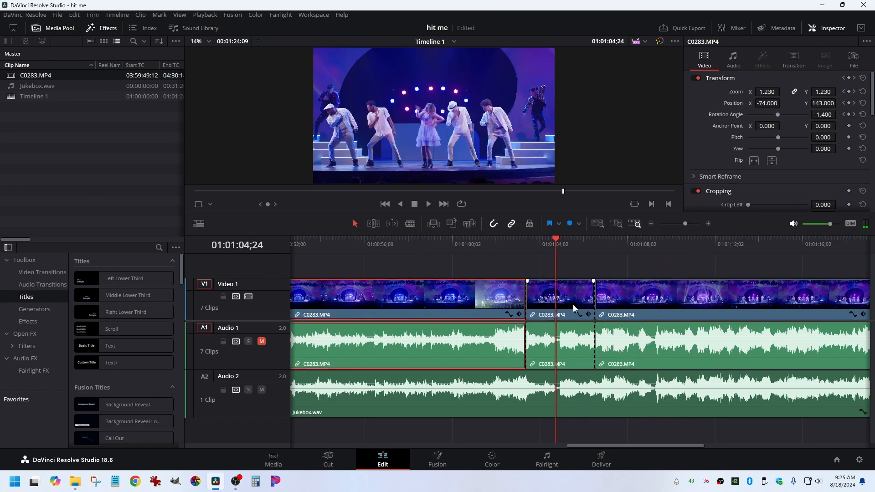
{"action": "left_click", "coordinate": [573, 304], "text": "ctrl"}
{"action": "left_click", "coordinate": [624, 293], "text": "ctrl"}
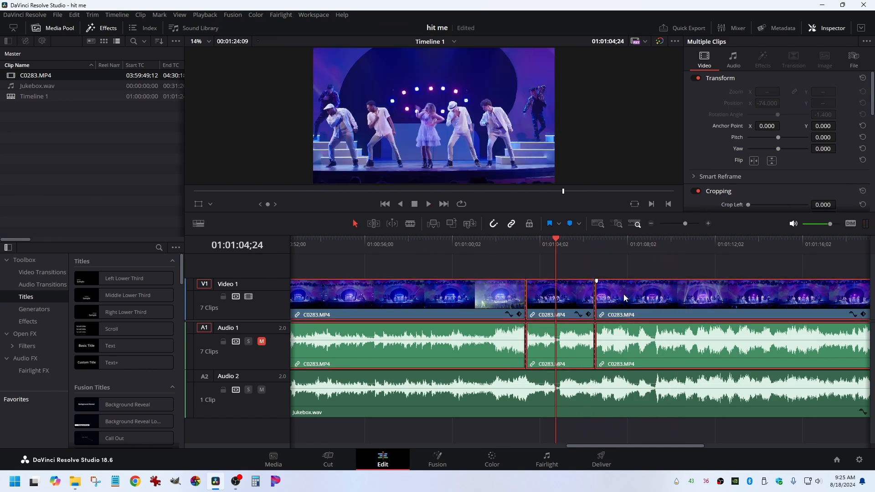
{"action": "key", "text": "ctrl+t"}
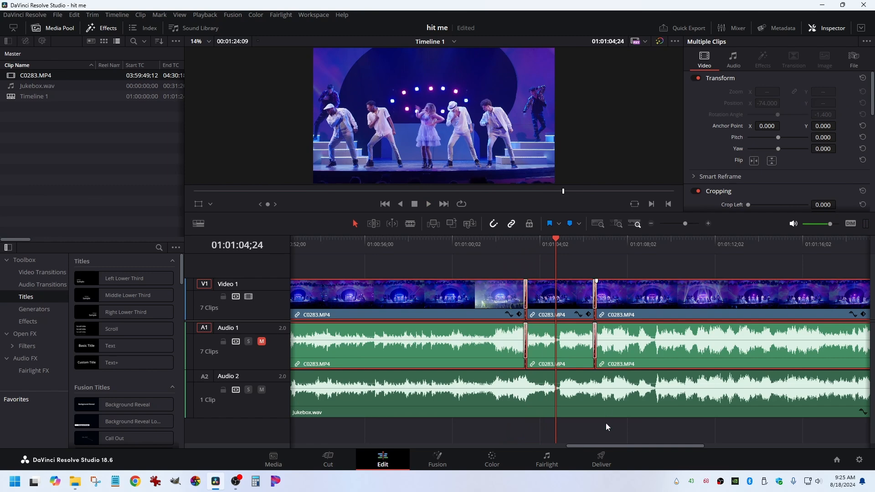
- Delete the extra transition at the very end of the last clip, keeping its fade-out
{"action": "left_click_drag", "start_coordinate": [611, 446], "coordinate": [686, 443]}
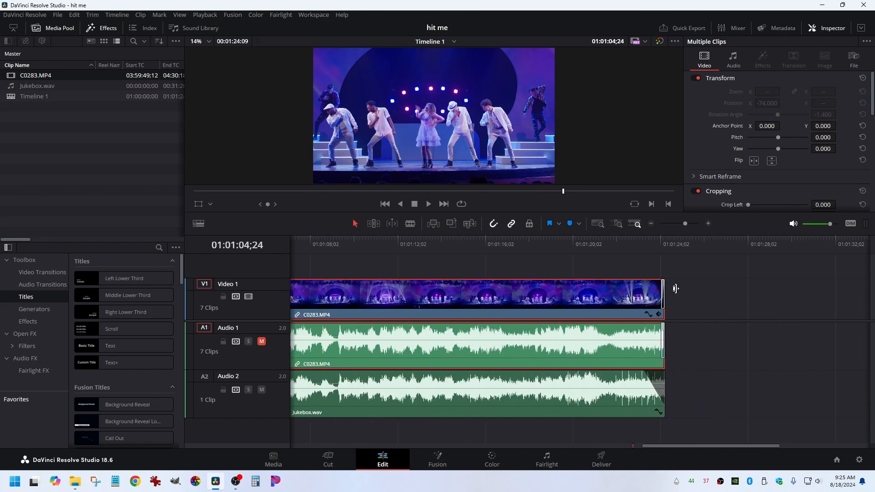
{"action": "left_click", "coordinate": [662, 241]}
{"action": "scroll", "coordinate": [701, 296], "scroll_direction": "left", "scroll_amount": 2}
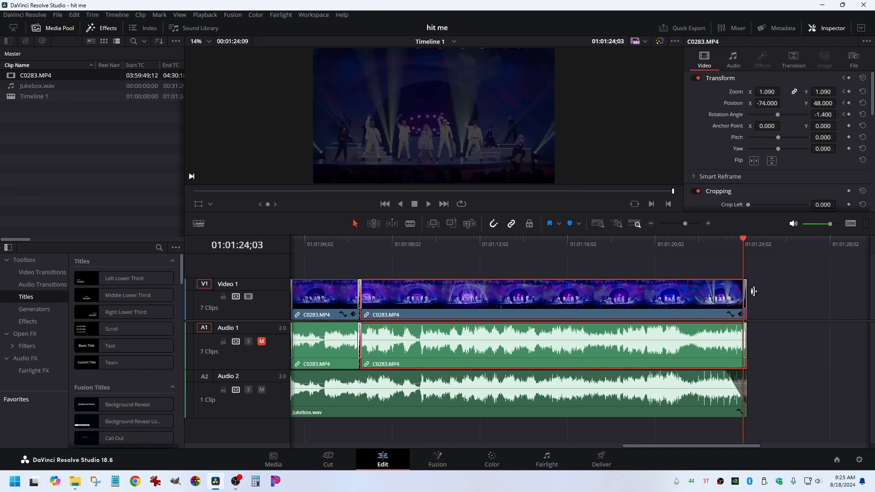
{"action": "scroll", "coordinate": [747, 322], "scroll_direction": "up", "scroll_amount": 3}
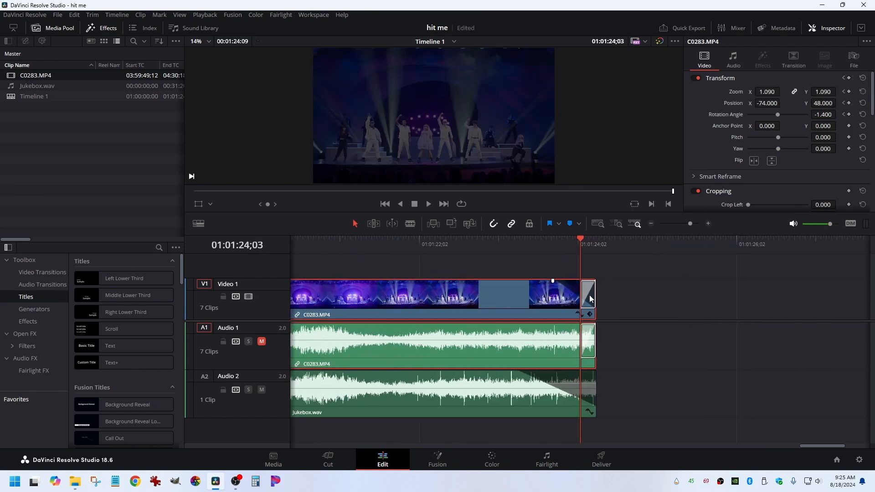
{"action": "left_click", "coordinate": [590, 299]}
{"action": "key", "text": "Delete"}
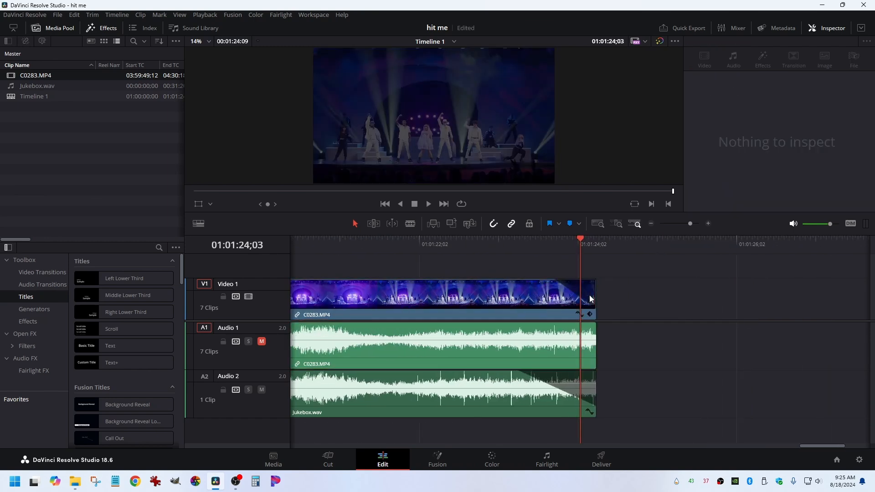
- Watch the edit in full screen from 01:00:50;24 through the close-up and its dissolves
{"action": "scroll", "coordinate": [545, 363], "scroll_direction": "down", "scroll_amount": 3}
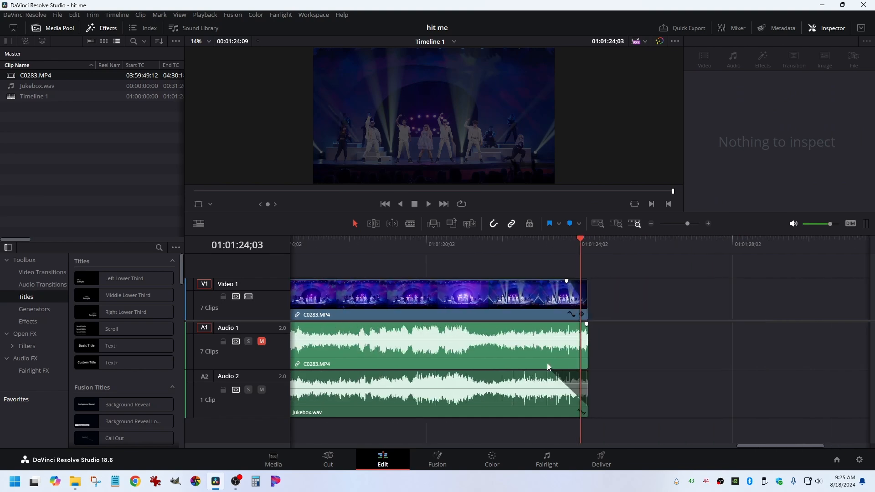
{"action": "scroll", "coordinate": [547, 362], "scroll_direction": "down", "scroll_amount": 5}
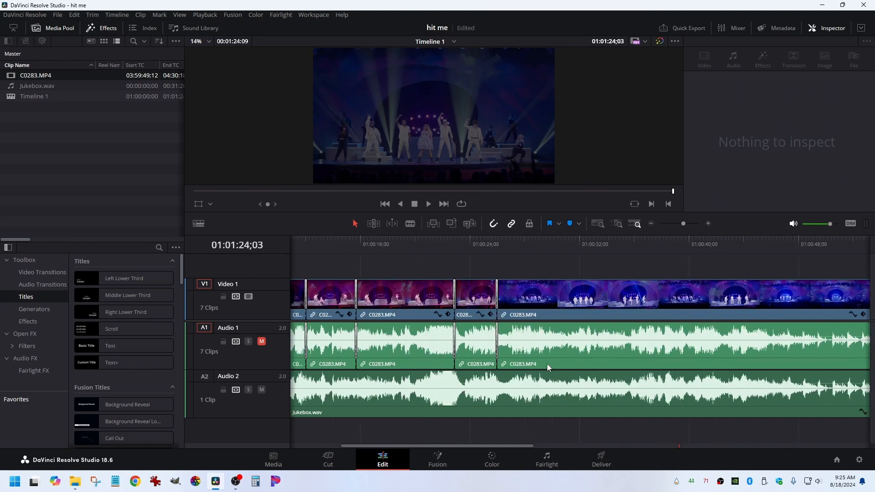
{"action": "scroll", "coordinate": [547, 364], "scroll_direction": "down", "scroll_amount": 4}
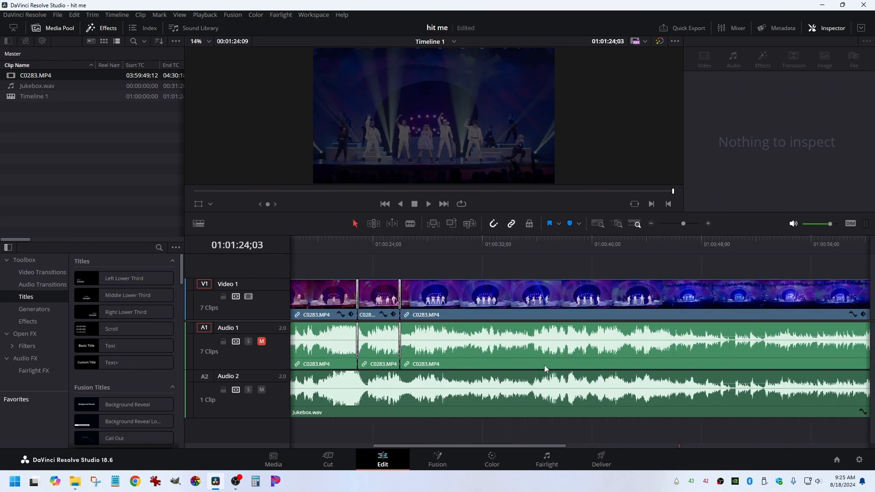
{"action": "scroll", "coordinate": [545, 365], "scroll_direction": "down", "scroll_amount": 6}
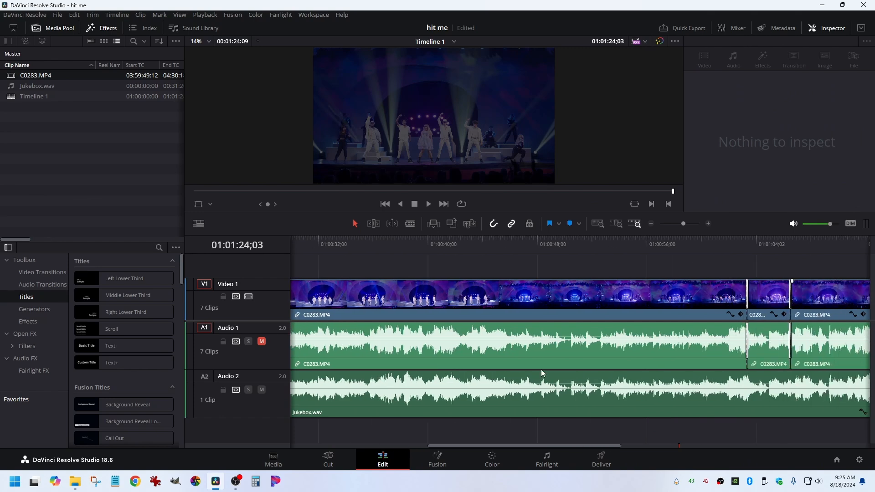
{"action": "left_click", "coordinate": [494, 243]}
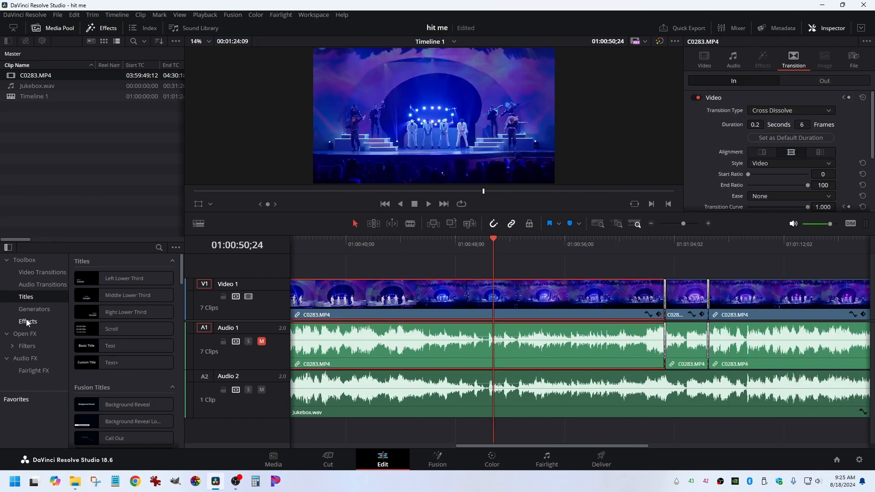
{"action": "key", "text": "ctrl+f"}
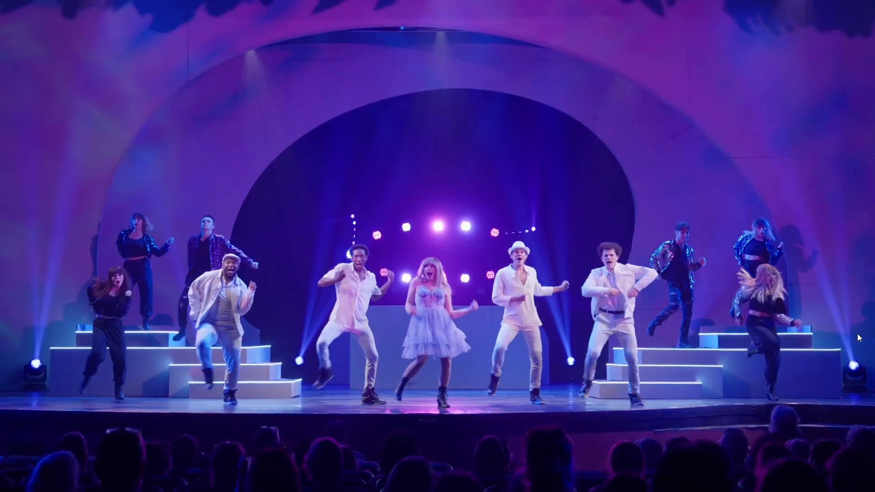
{"action": "key", "text": "Escape"}
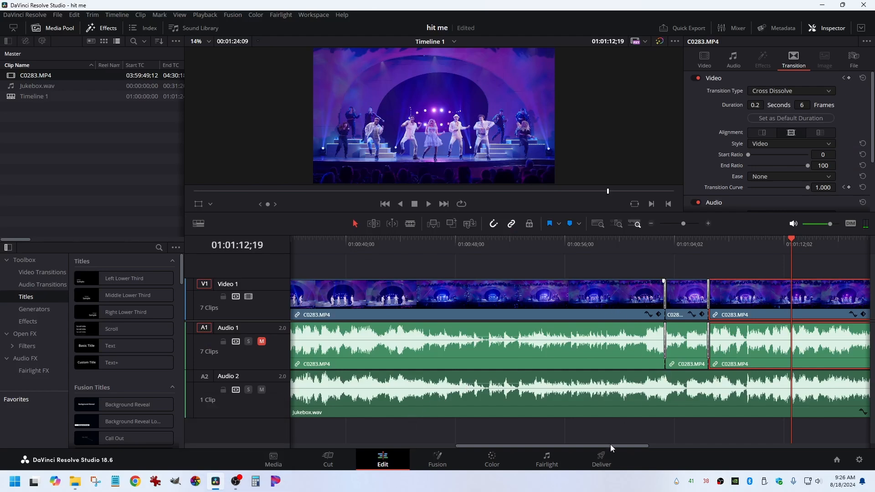
- Set up delivery with the H.264 Master preset, MP4 format and 1920 x 1080 HD resolution
{"action": "left_click_drag", "start_coordinate": [609, 444], "coordinate": [469, 451]}
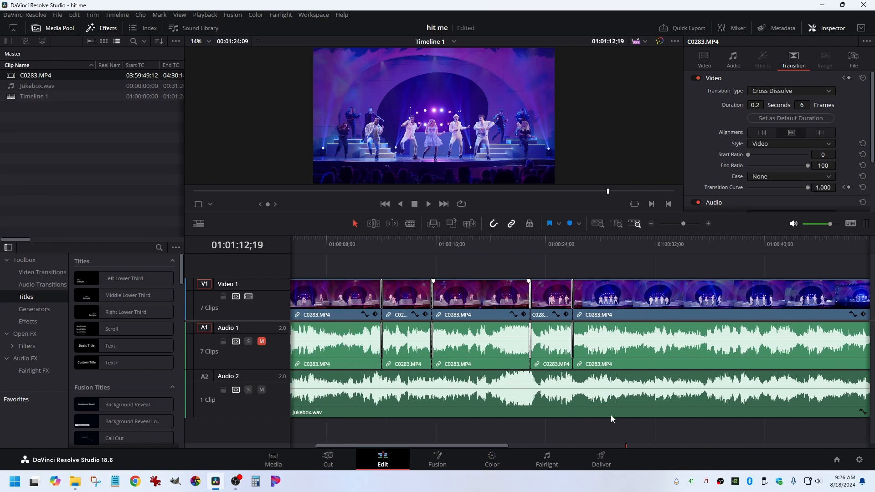
{"action": "left_click", "coordinate": [601, 459]}
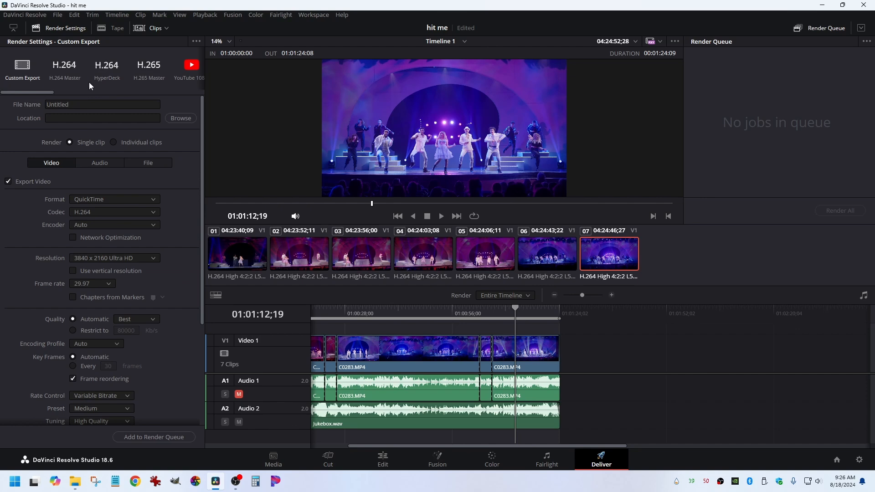
{"action": "left_click", "coordinate": [67, 68]}
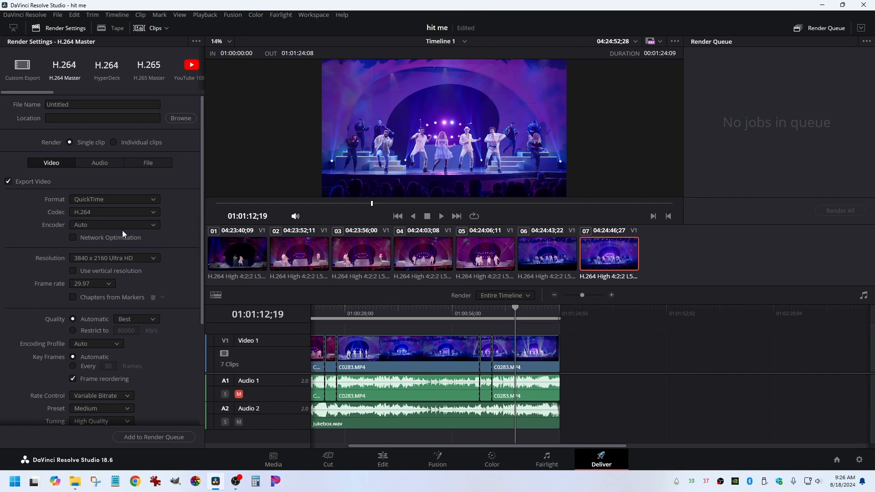
{"action": "left_click", "coordinate": [126, 201]}
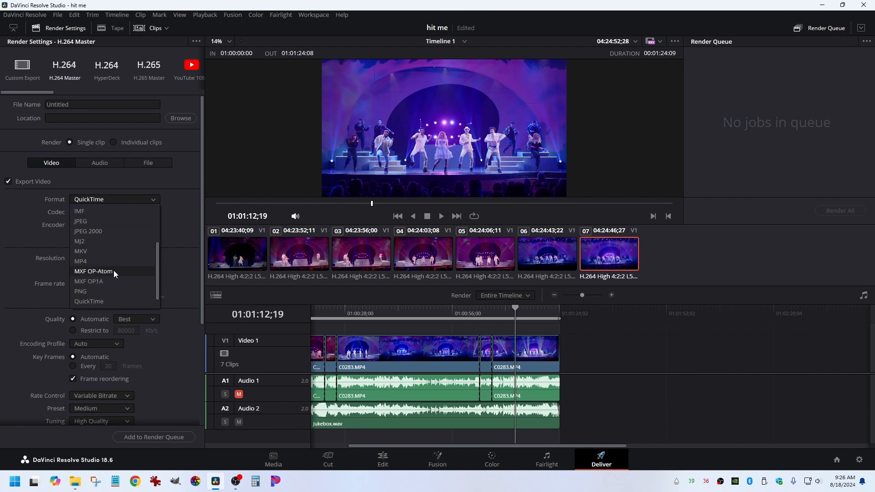
{"action": "left_click", "coordinate": [111, 261]}
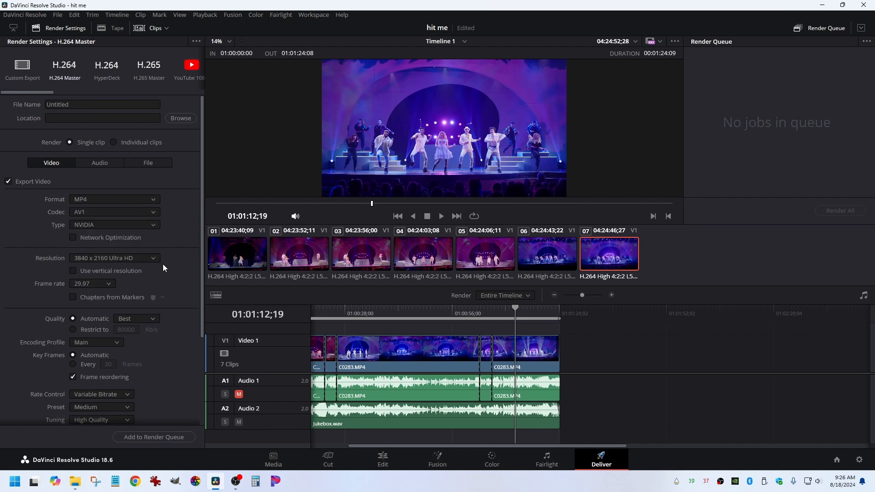
{"action": "left_click", "coordinate": [107, 259]}
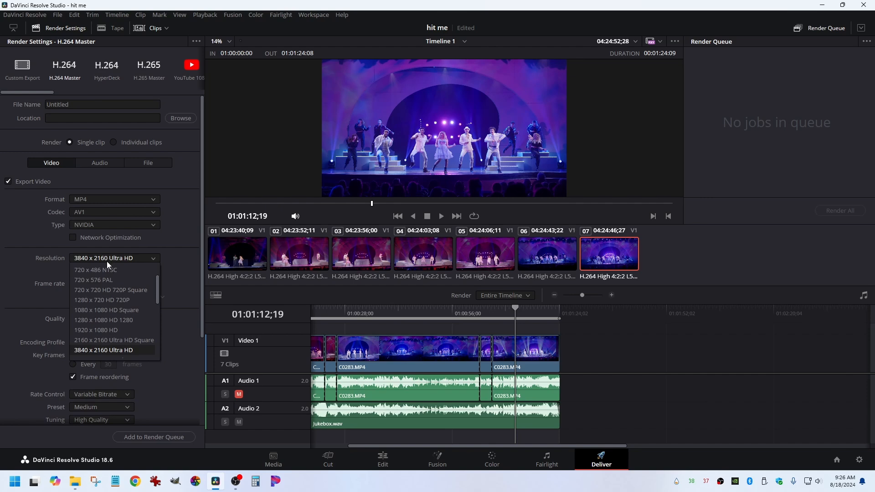
{"action": "left_click", "coordinate": [82, 331]}
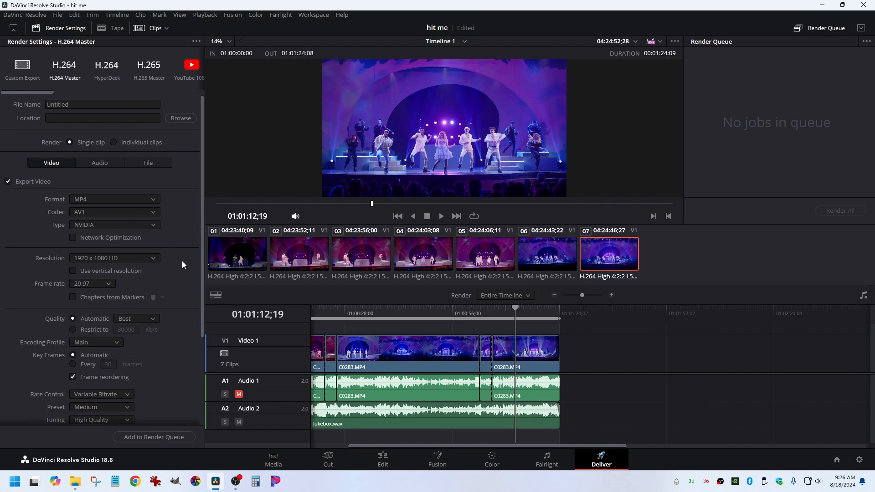
- Set the export destination to the American Jukebox folder inside 240811 BGW summer shows, with the file name Hit Me Baby
{"action": "left_click", "coordinate": [188, 121]}
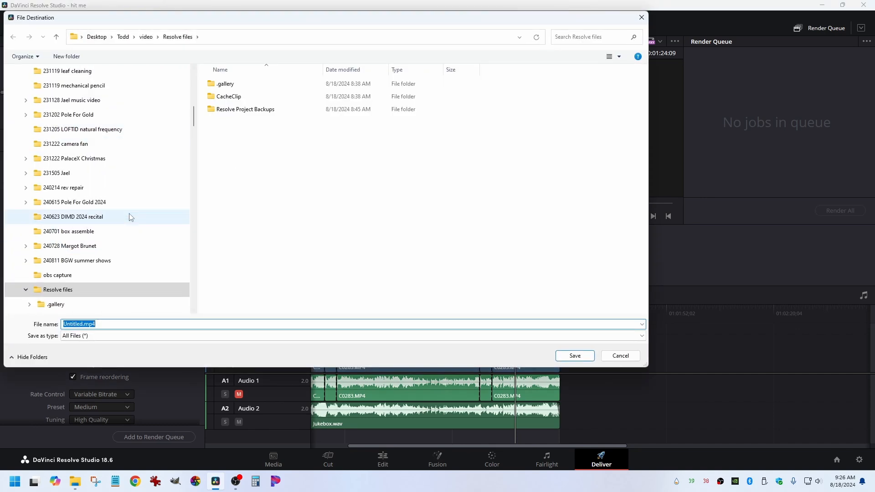
{"action": "left_click", "coordinate": [25, 261]}
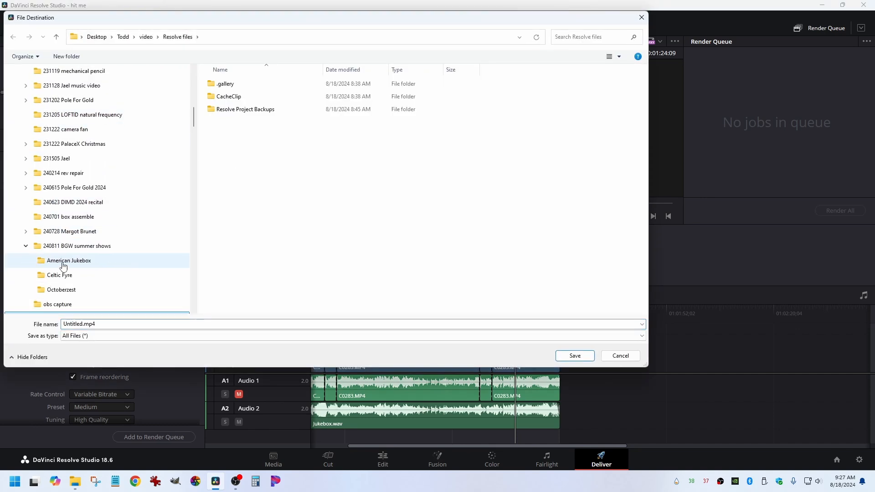
{"action": "left_click", "coordinate": [66, 263]}
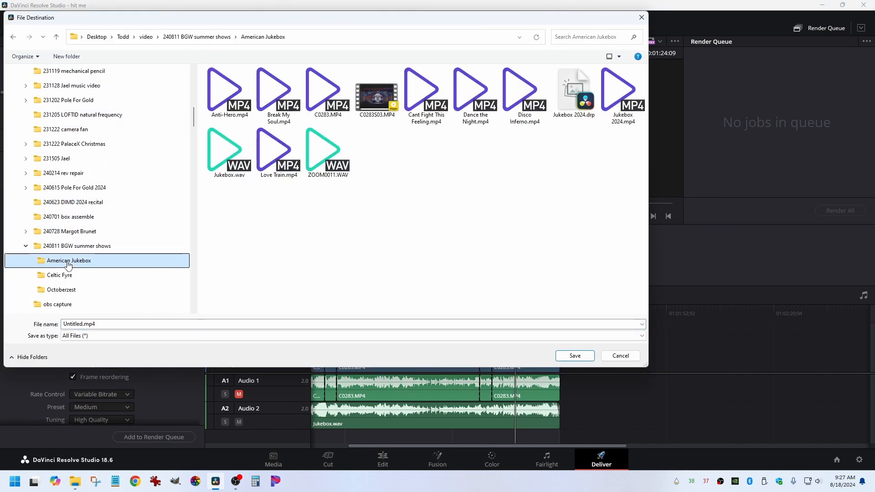
{"action": "left_click", "coordinate": [214, 324]}
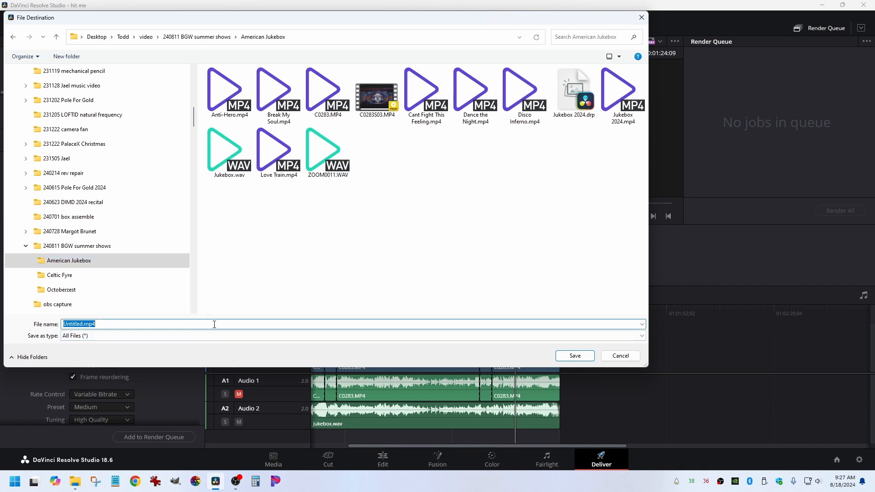
{"action": "type", "text": "Hit Me Baby"}
{"action": "left_click", "coordinate": [581, 357]}
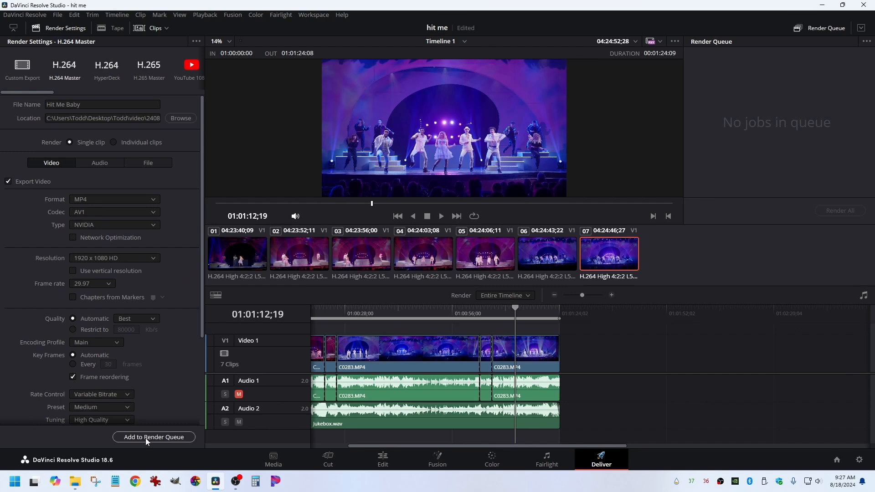
- Add the Hit Me Baby export to the render queue and start rendering it
{"action": "left_click", "coordinate": [146, 437]}
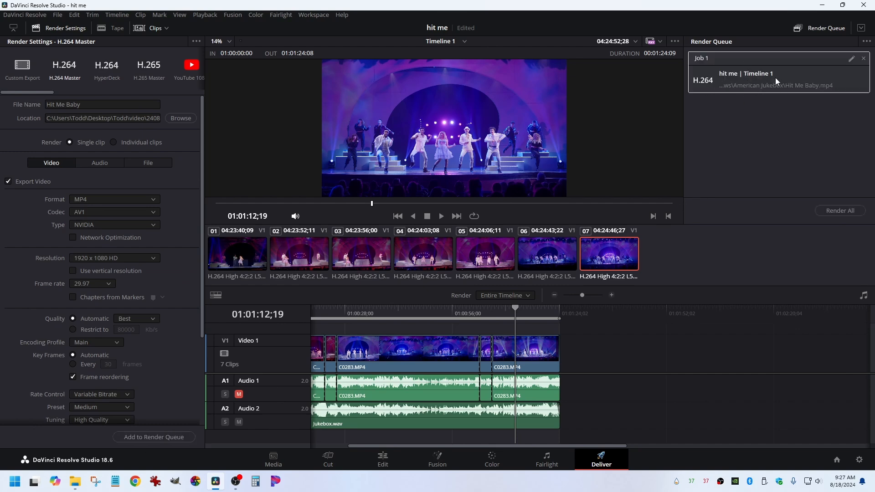
{"action": "left_click", "coordinate": [833, 209]}
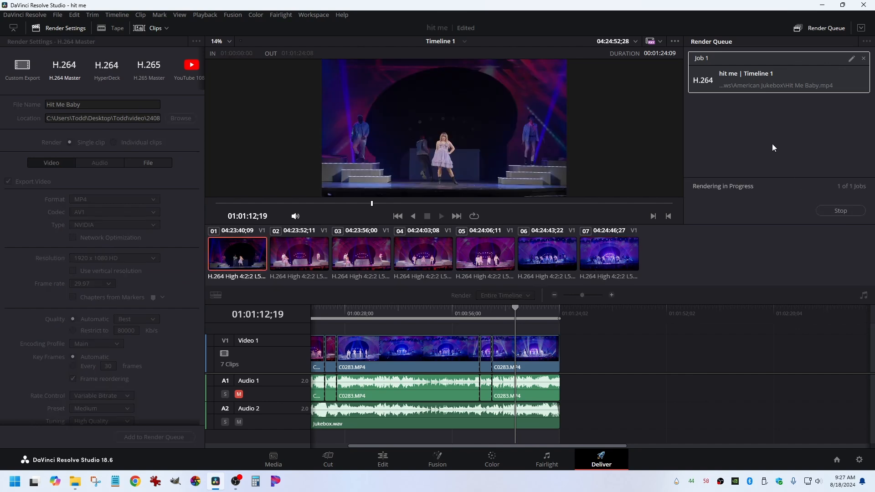